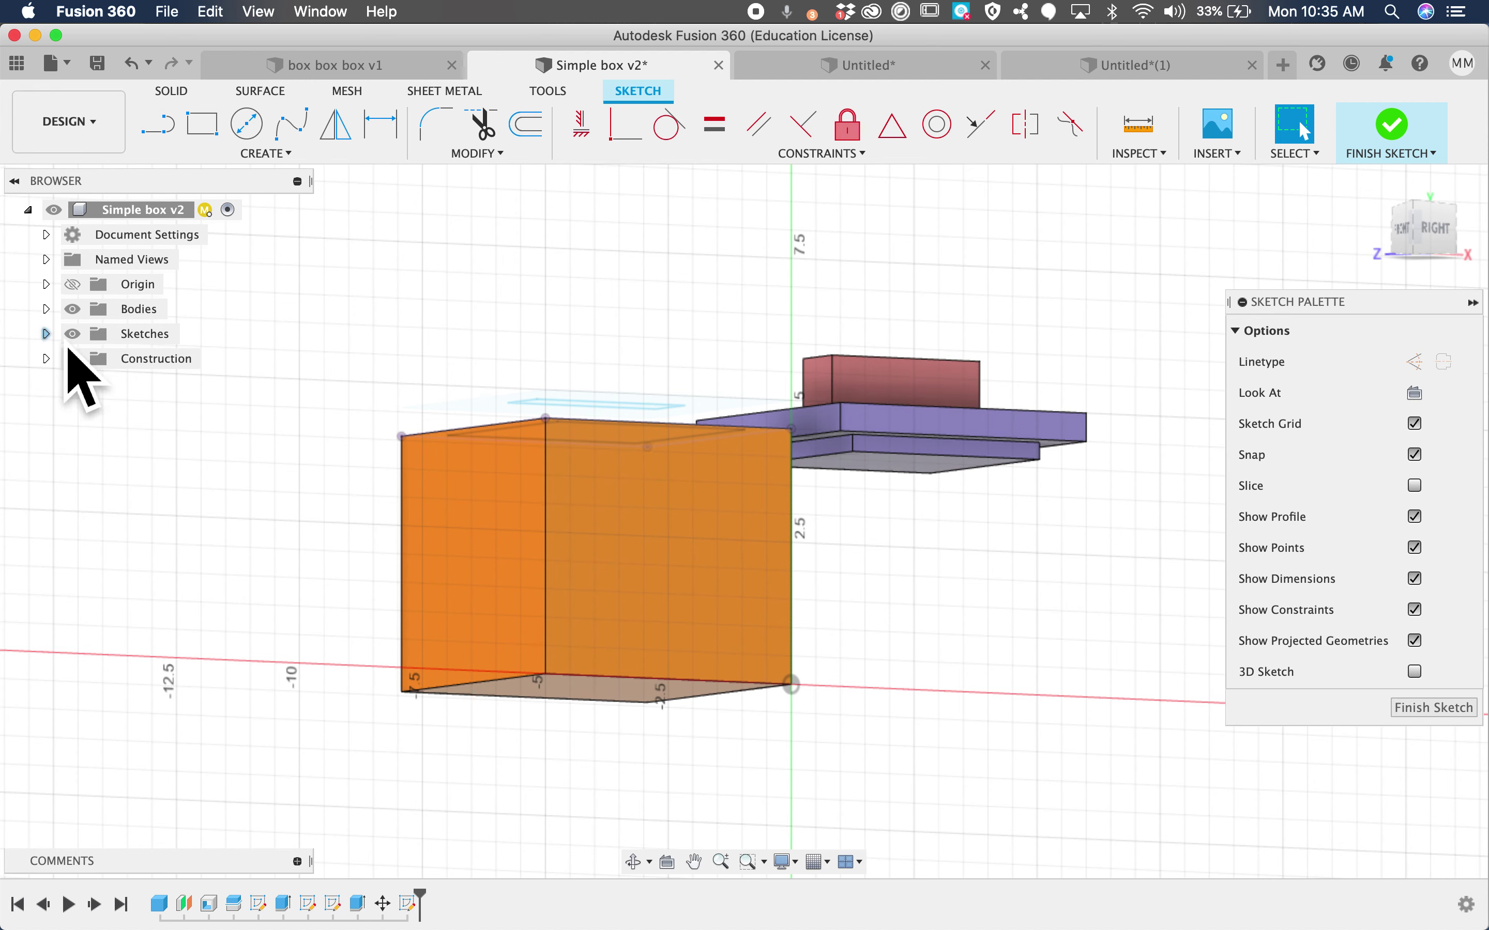
- Expand the Bodies list of Simple box v2, then switch to the Untitled*(1) design
left_click(46, 309)
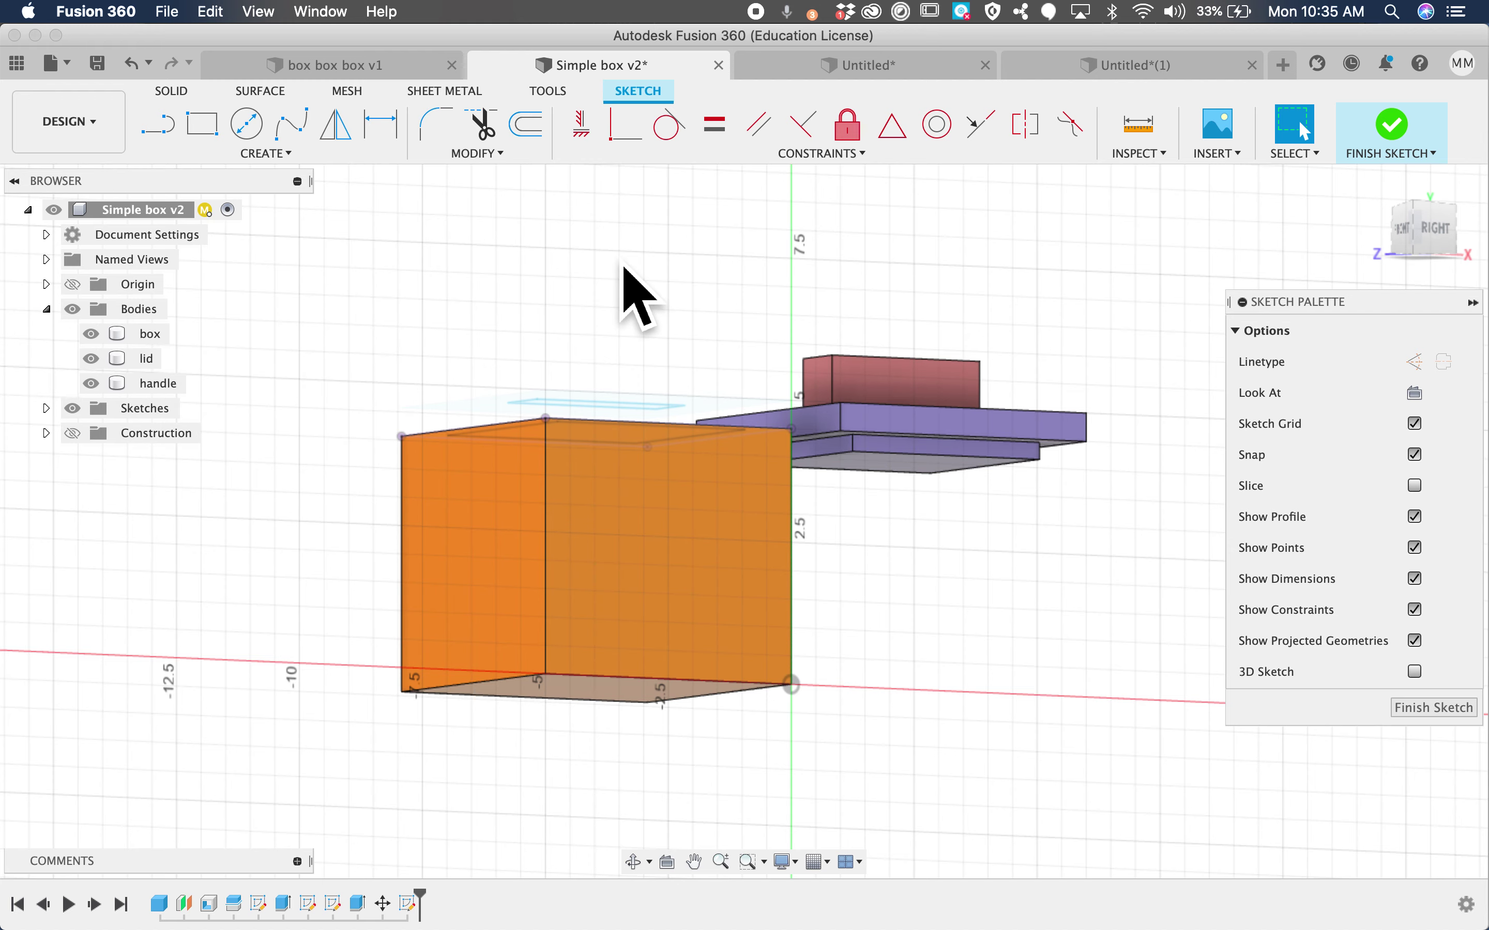
left_click(1132, 64)
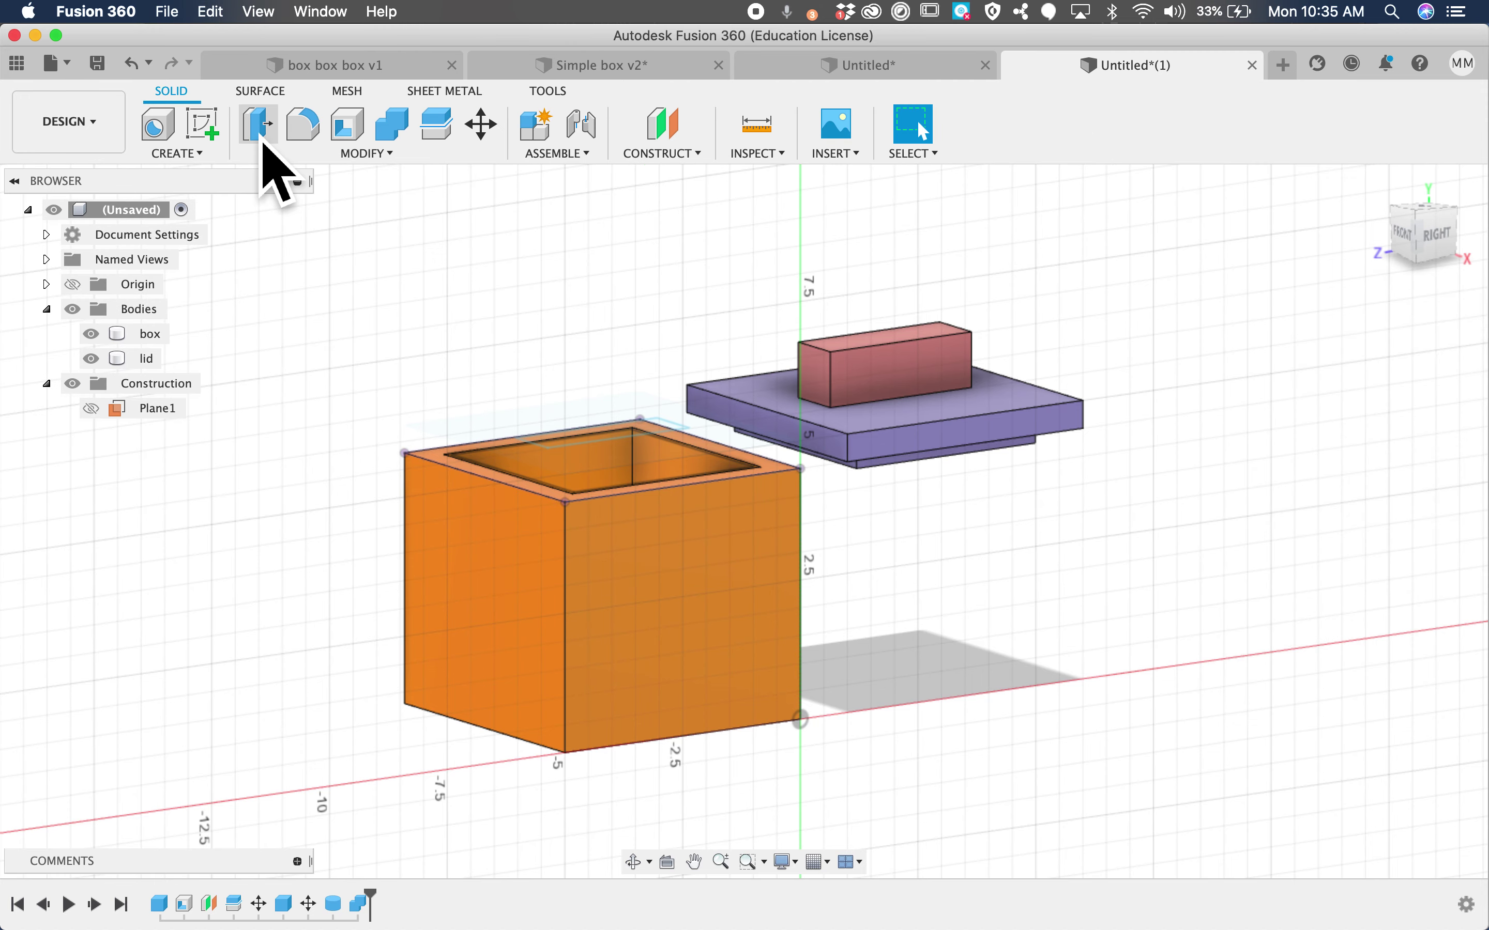
- Start a new empty design and make the origin planes and axes visible
left_click(57, 63)
left_click(92, 94)
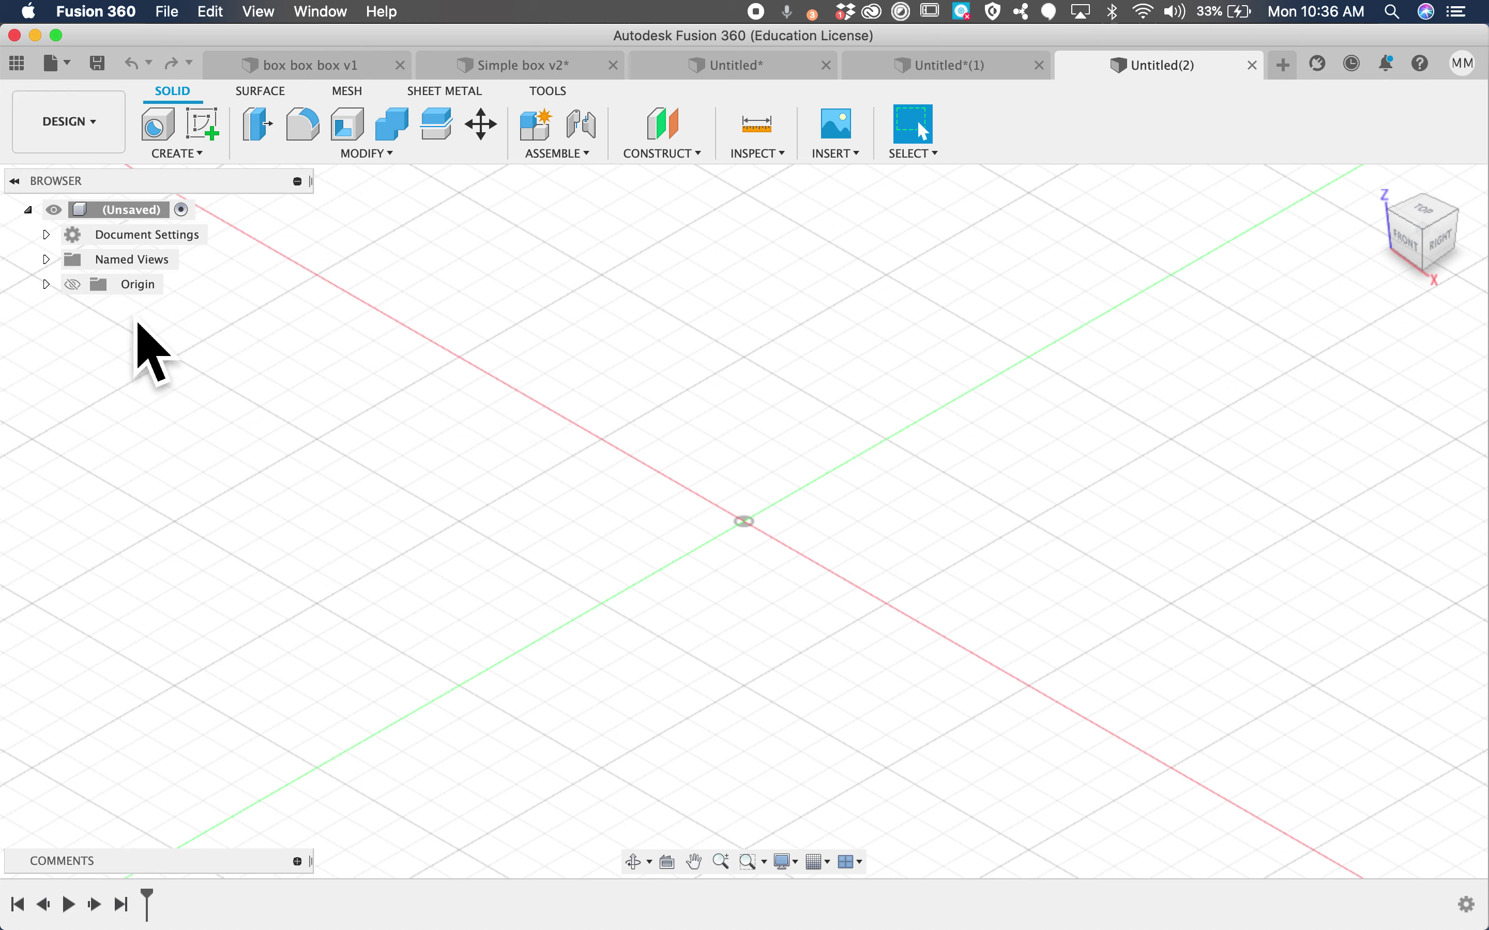
left_click(88, 292)
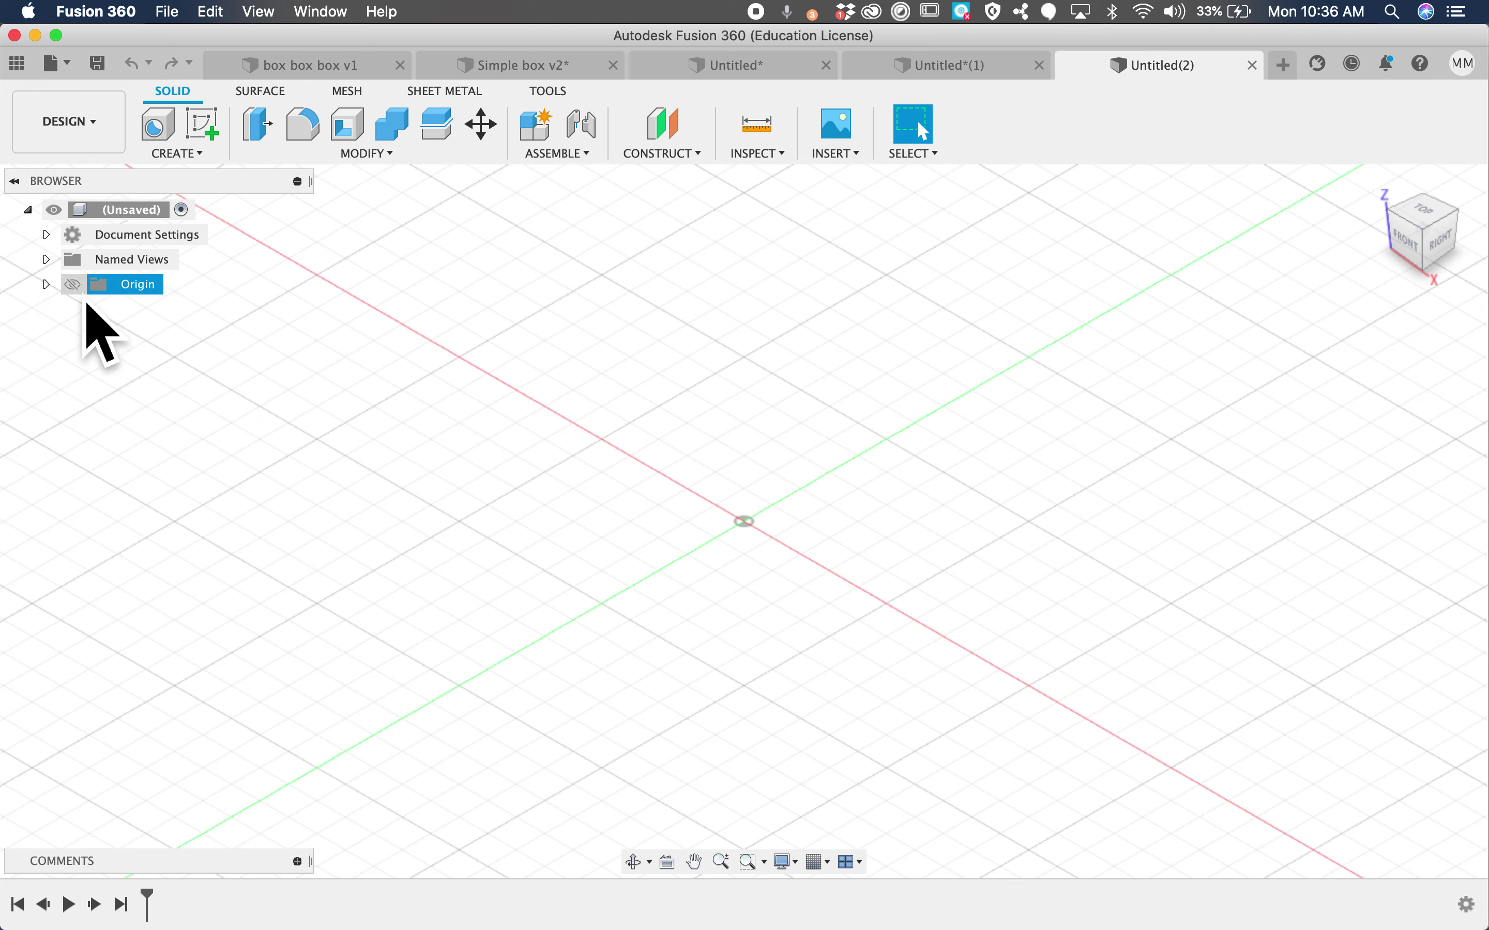
left_click(73, 285)
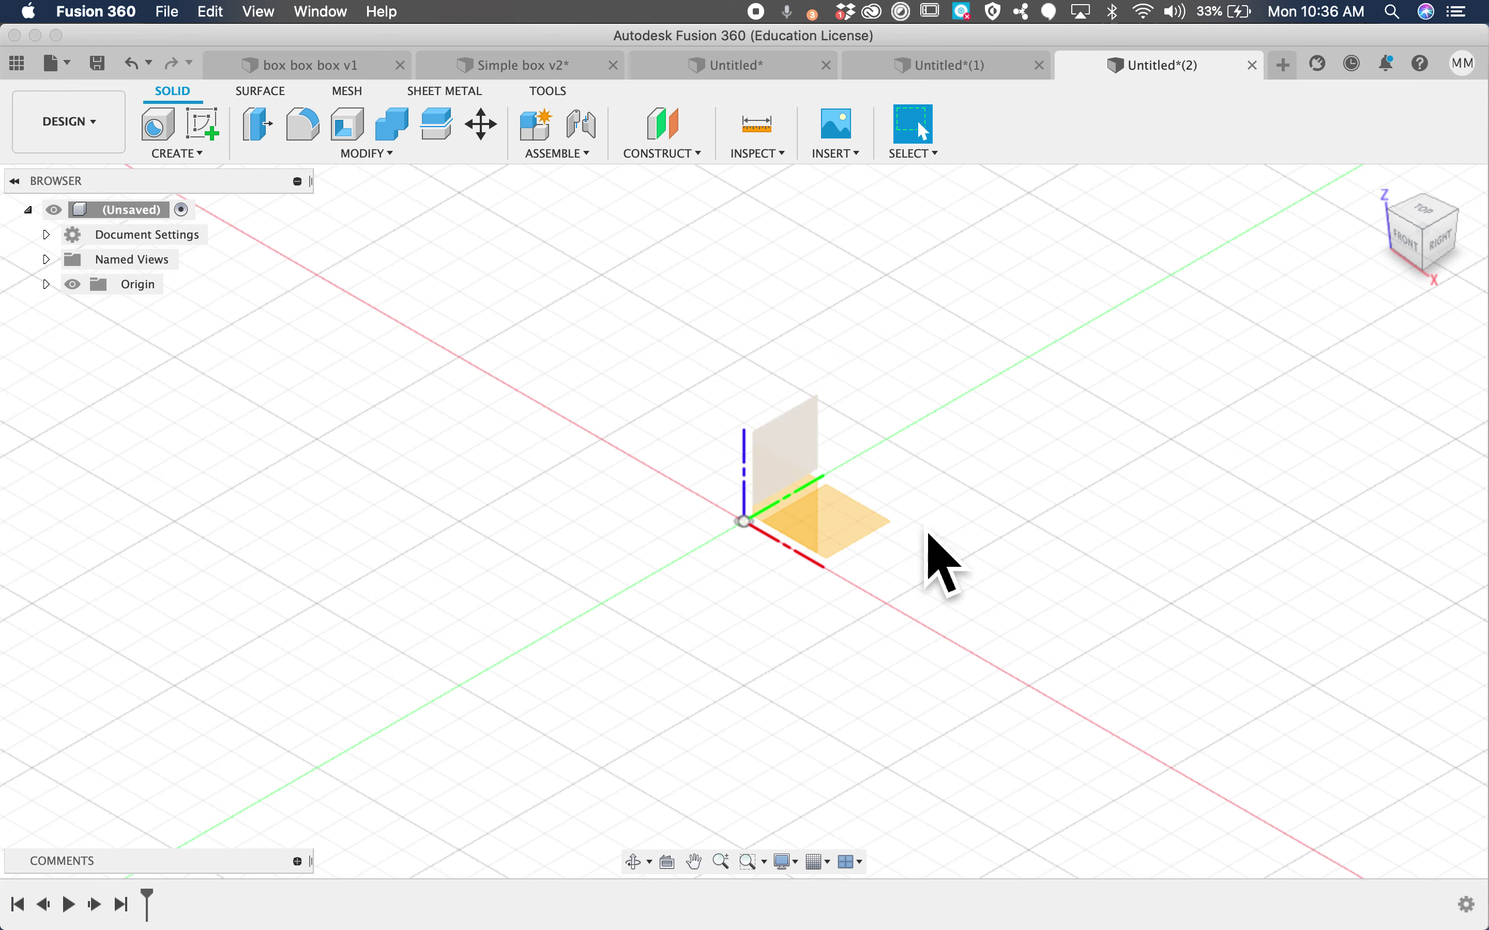
- Create a 5 × 5 × 5 cm box on the XY plane with one corner at the origin
left_click(196, 153)
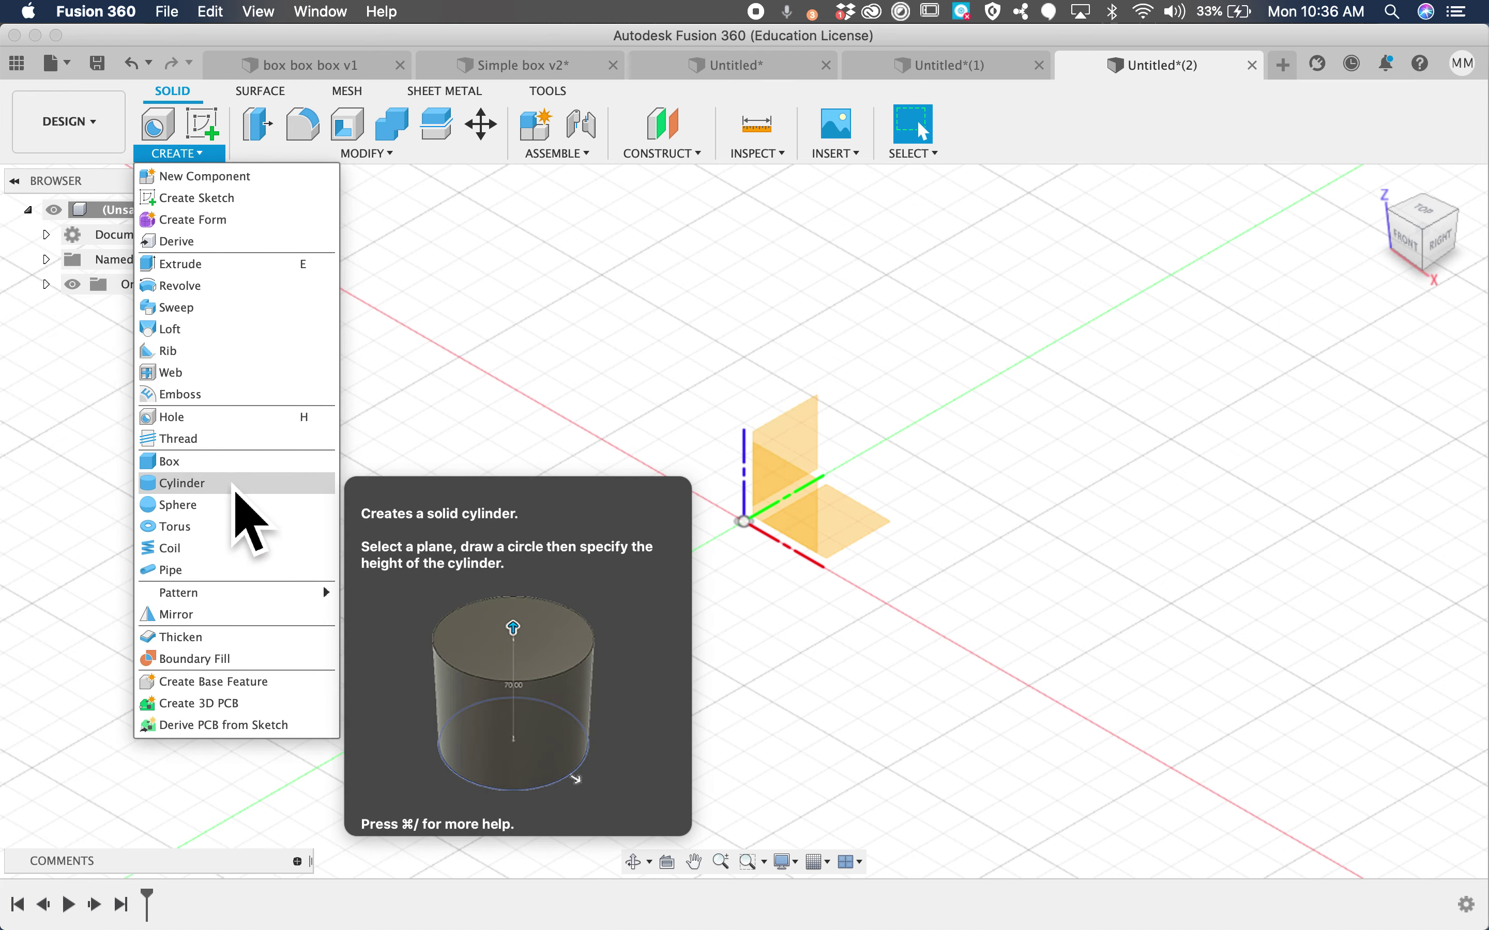
left_click(178, 462)
left_click(873, 533)
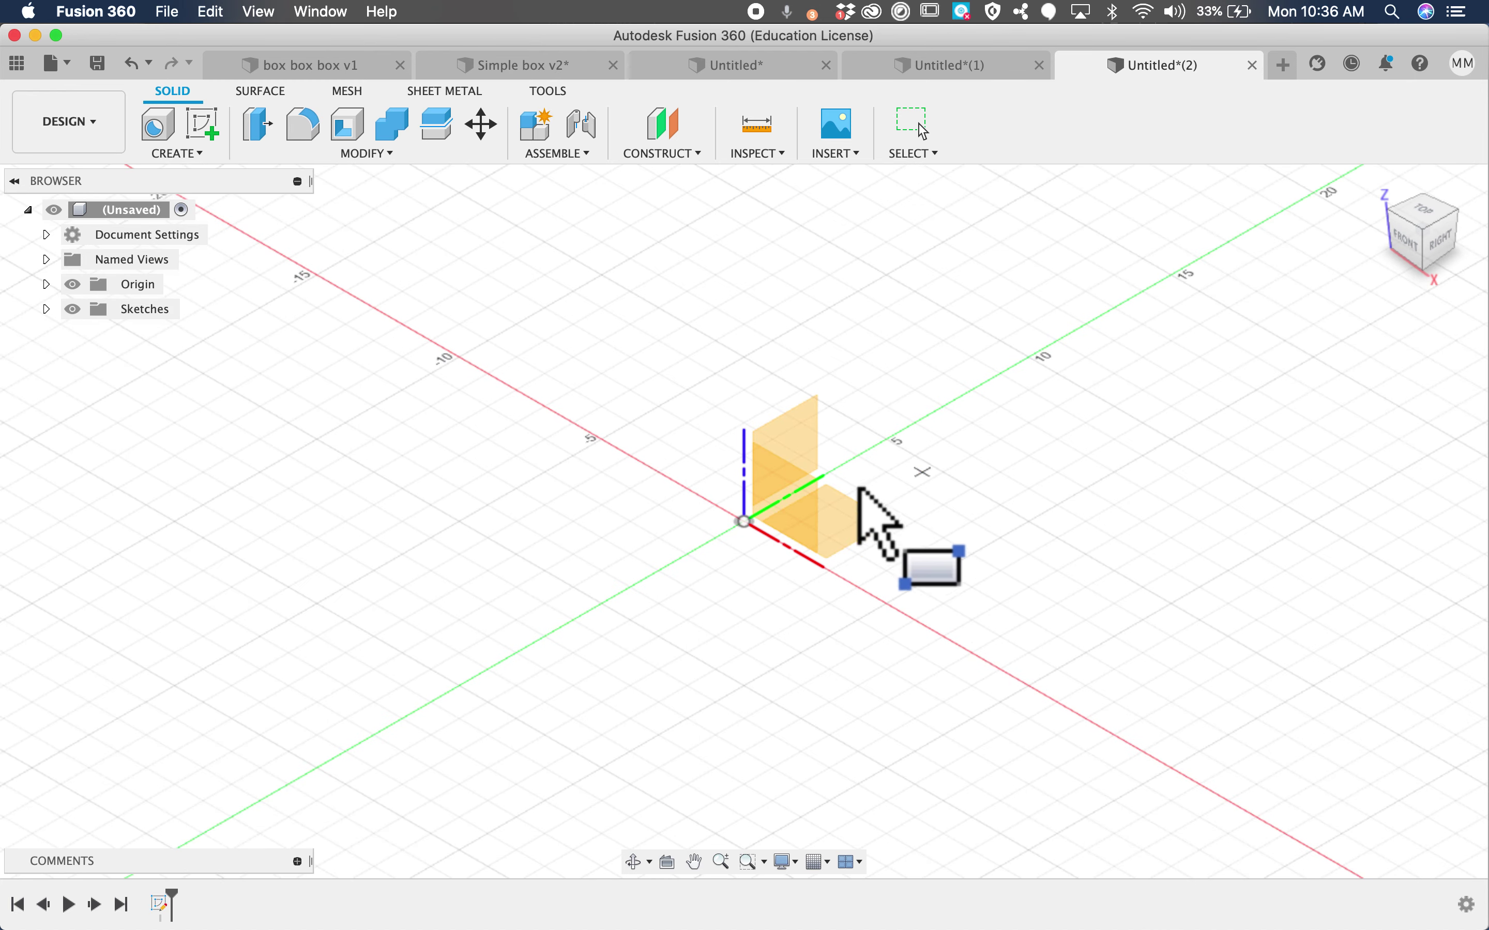
left_click(745, 523)
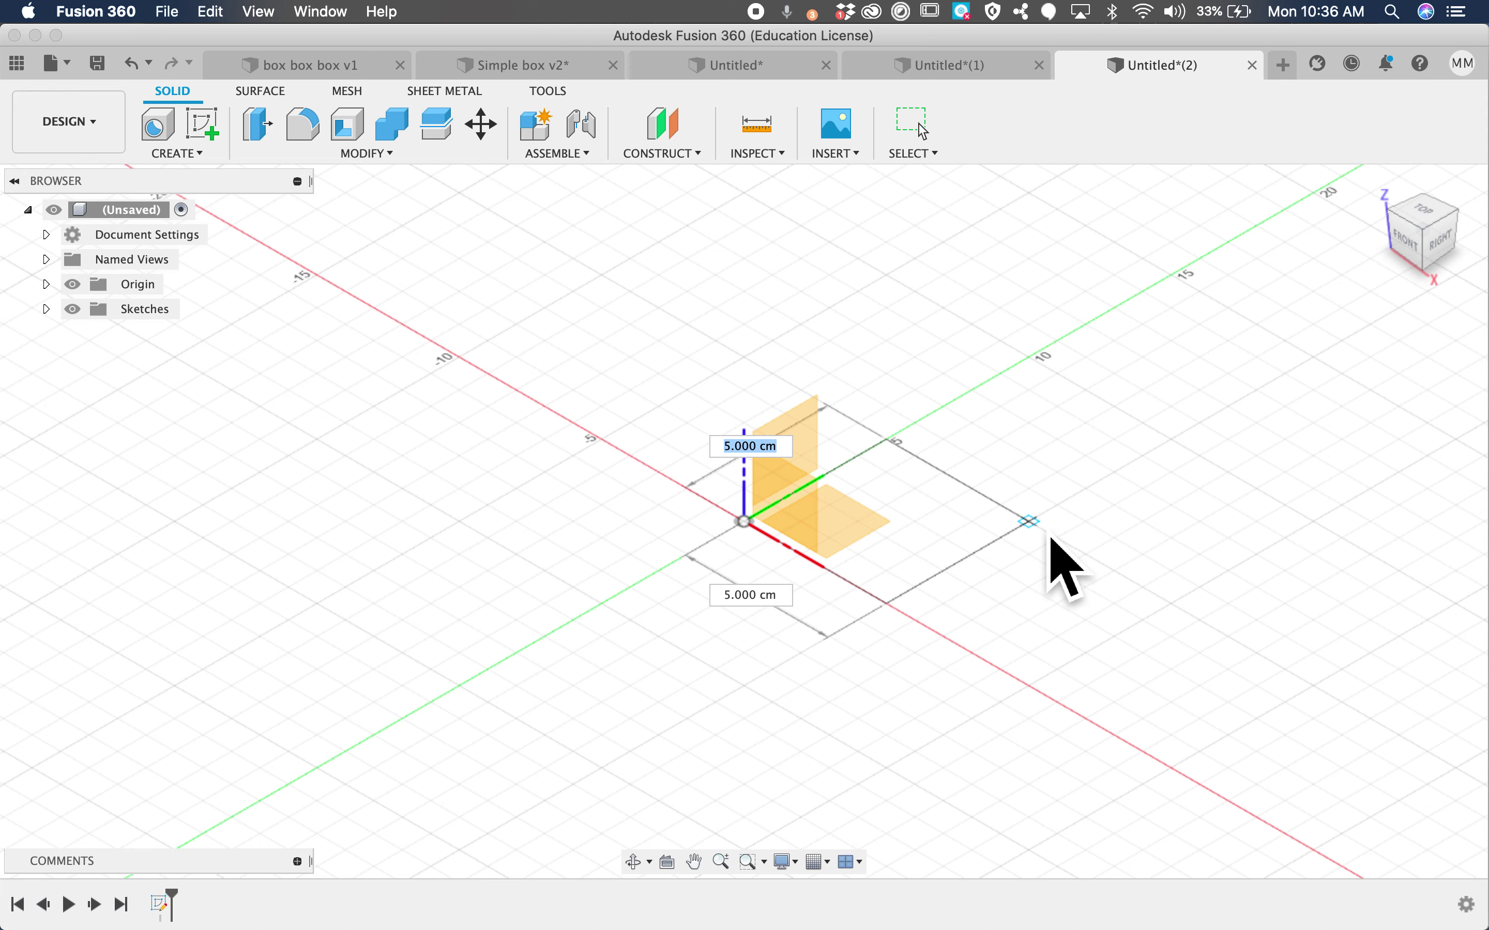
left_click(1053, 560)
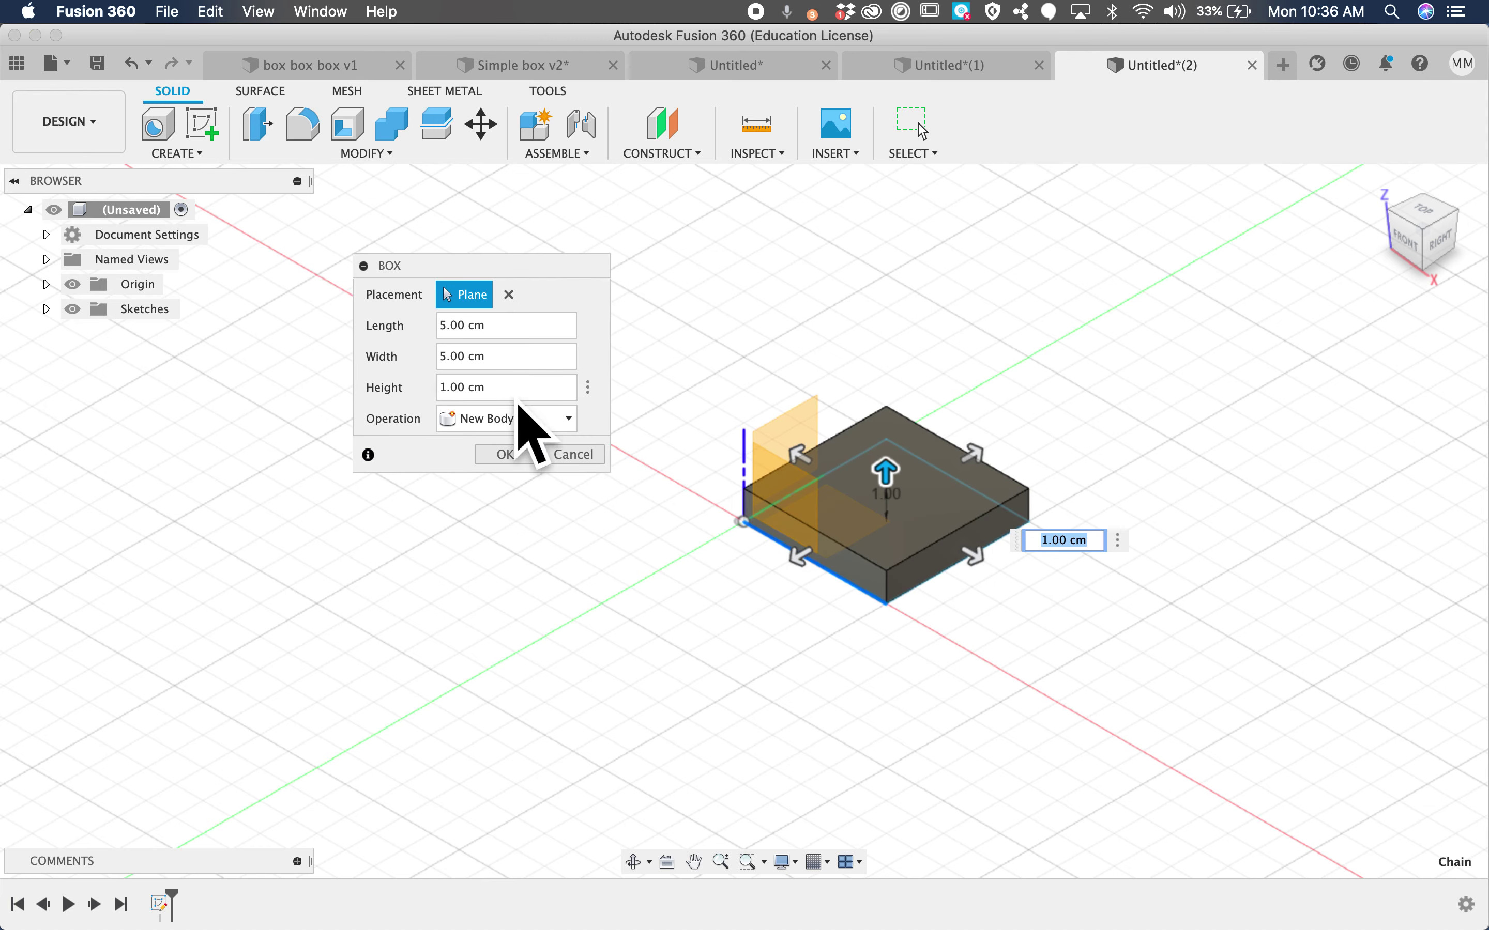
left_click(513, 394)
type("5")
key("Return")
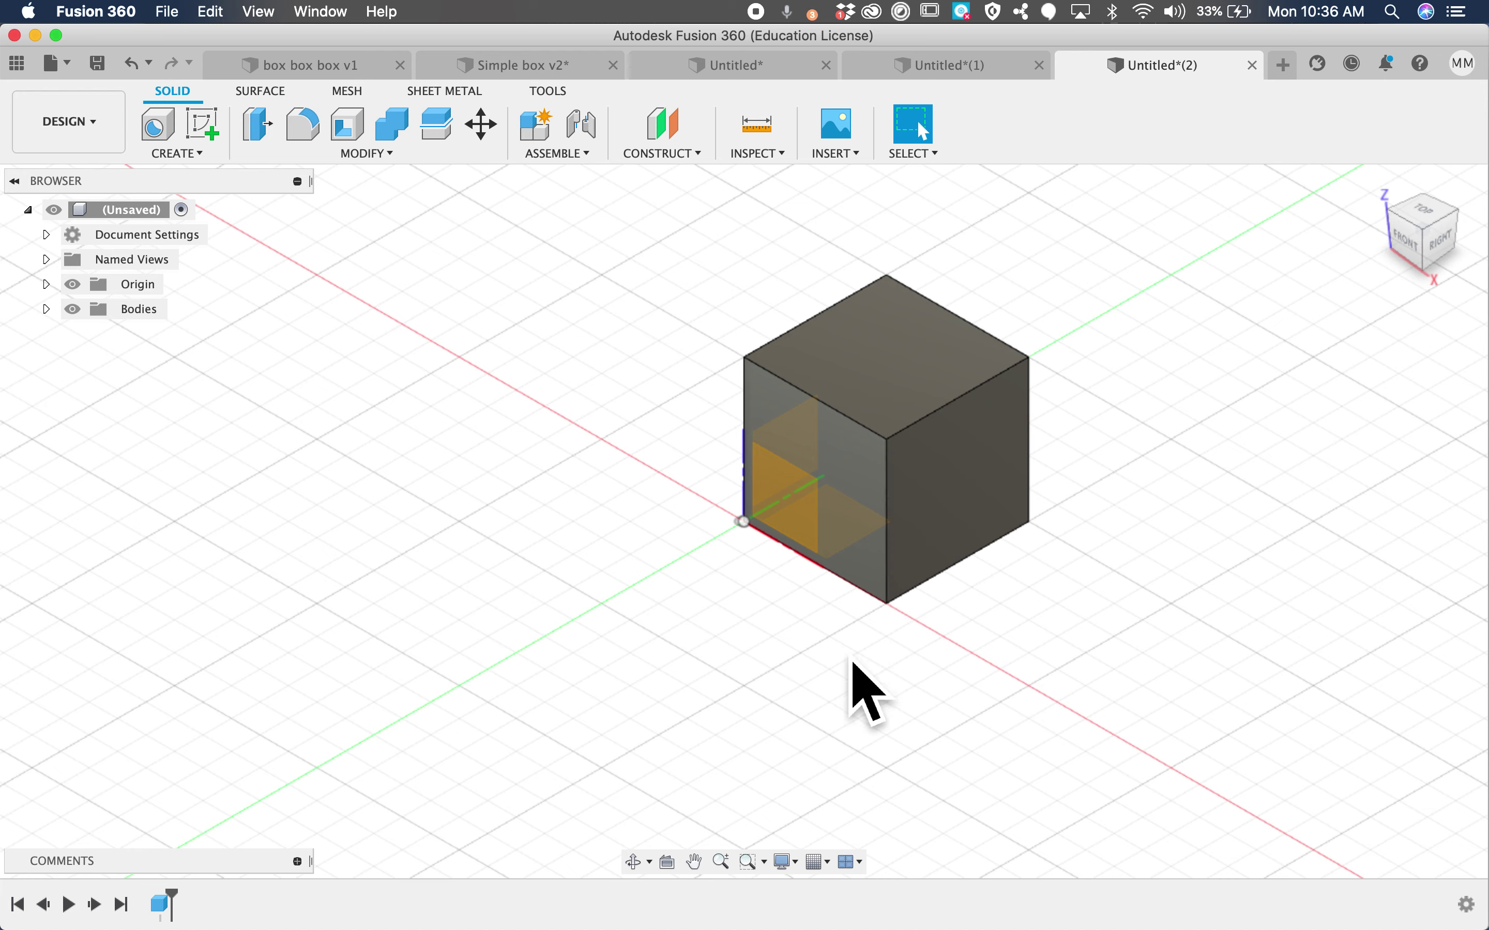
- Hide the origin planes and axes again
left_click(46, 284)
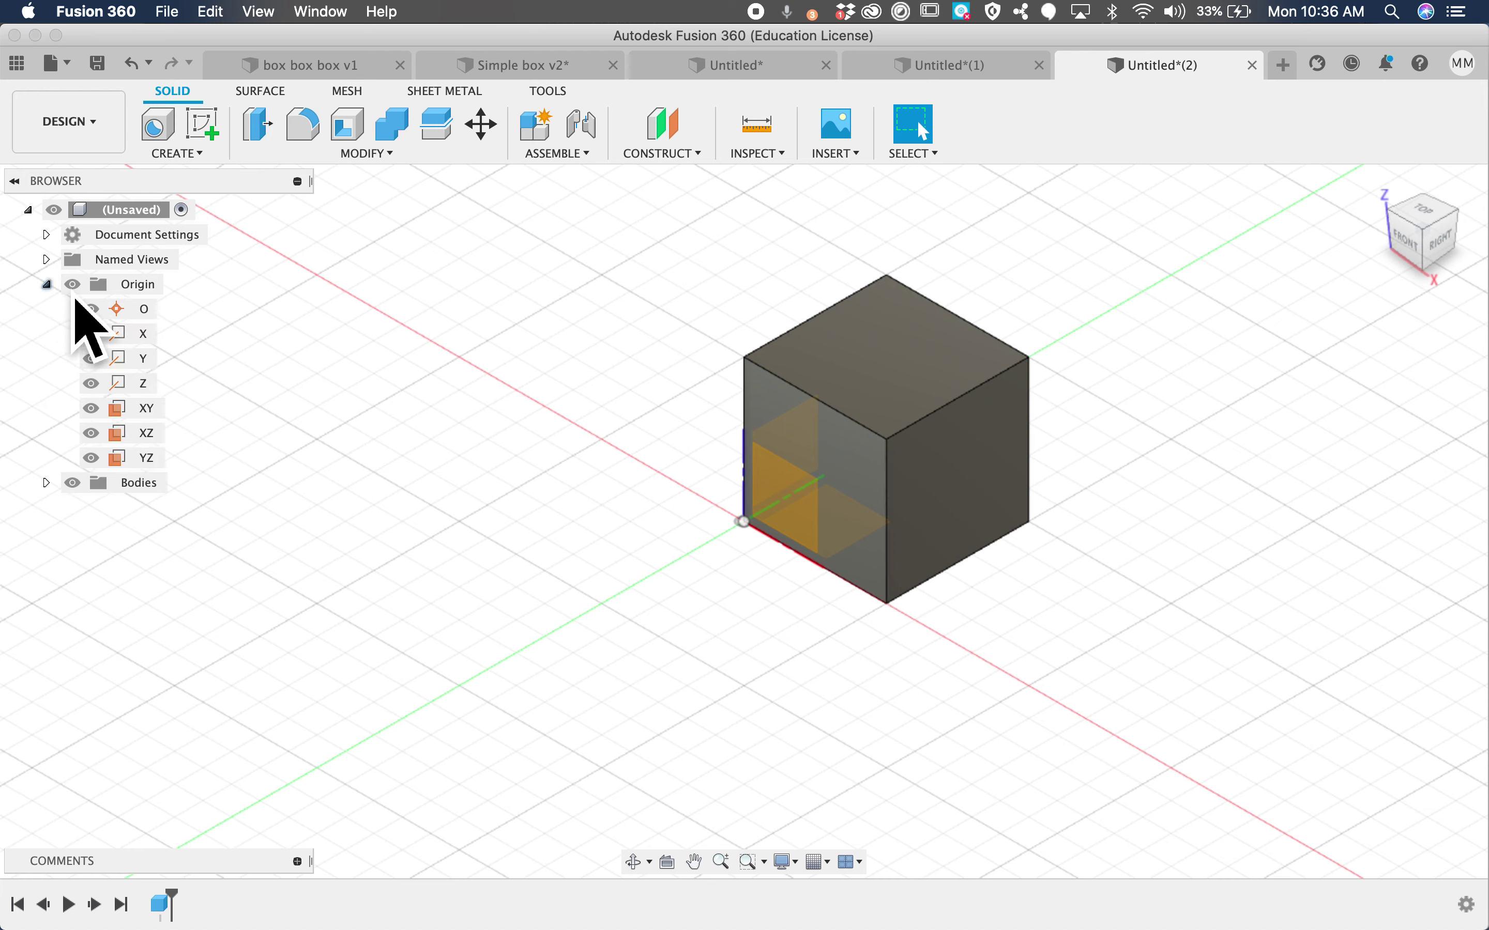
left_click(72, 284)
left_click(46, 283)
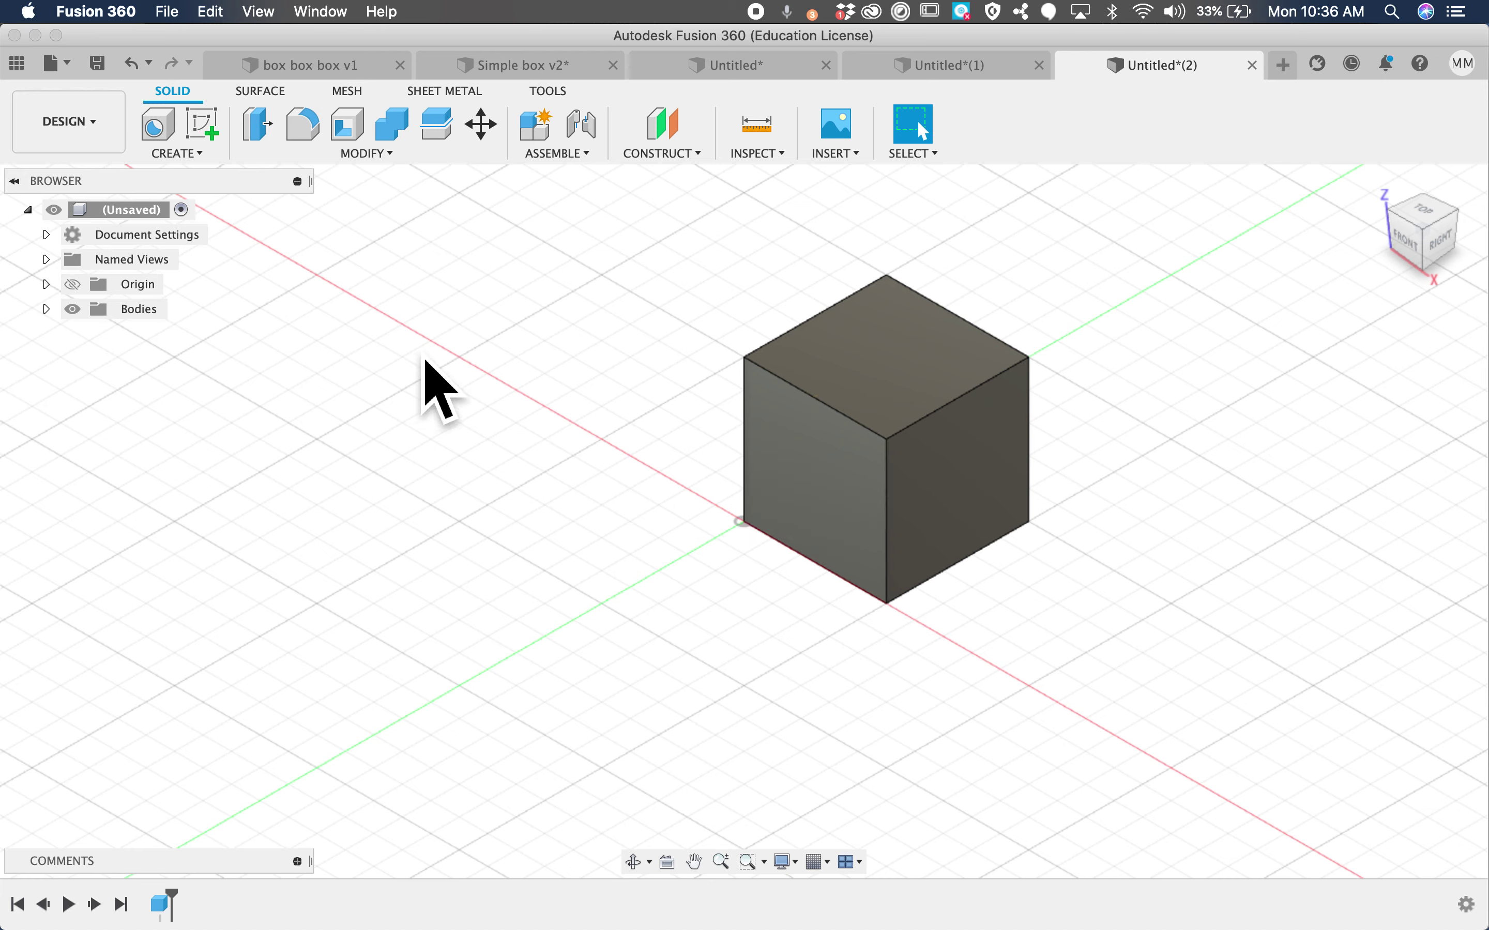
left_click(411, 177)
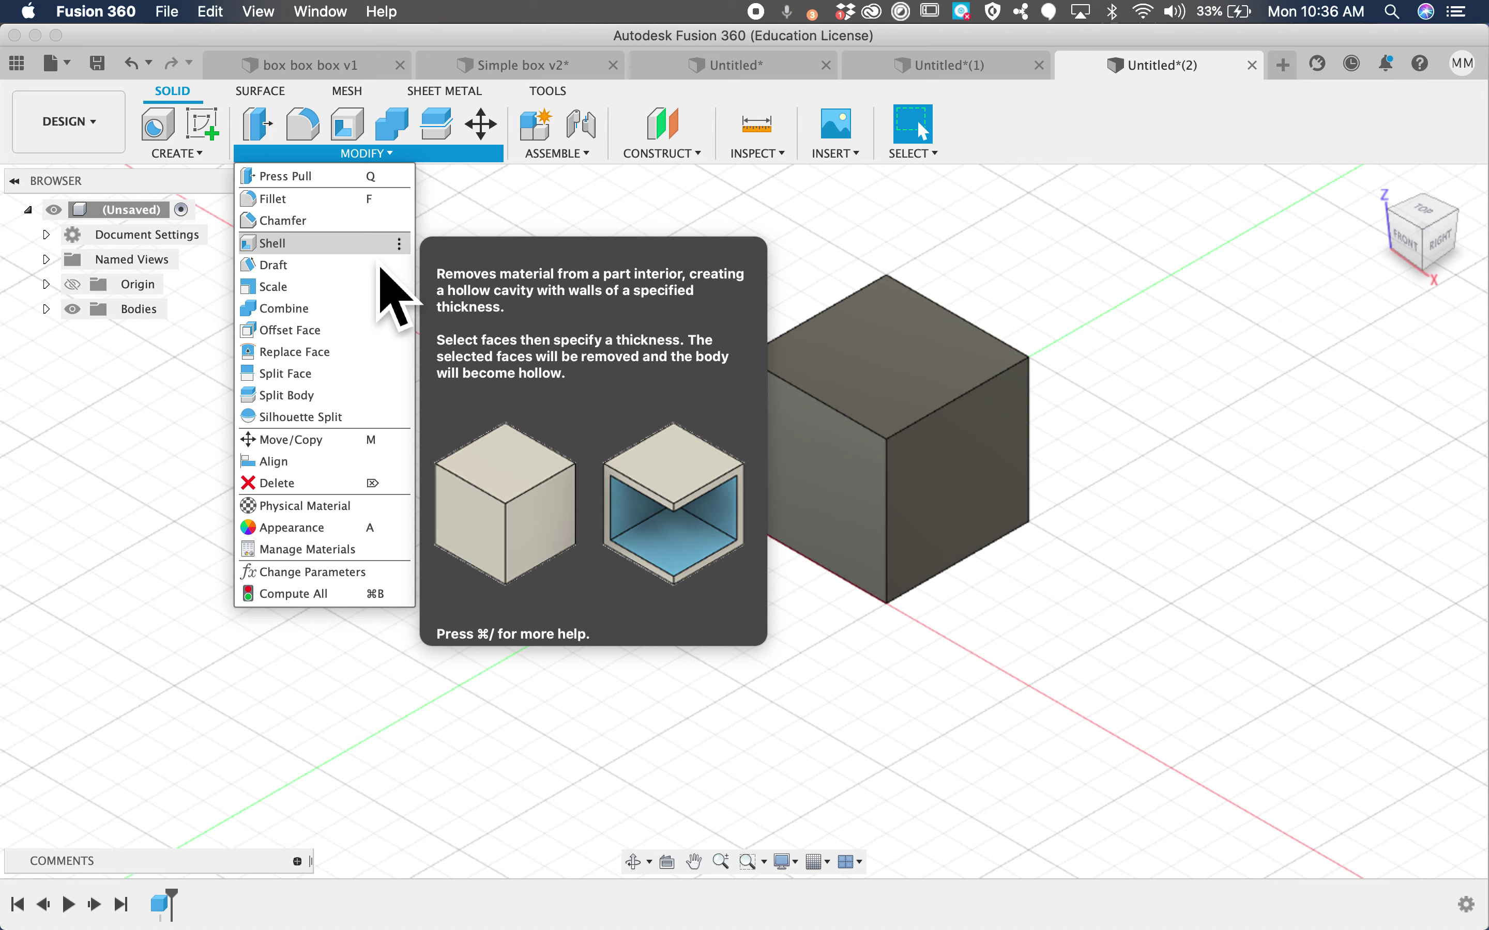
- Shell Body1 inward with a 3 mm inside wall thickness
left_click(377, 245)
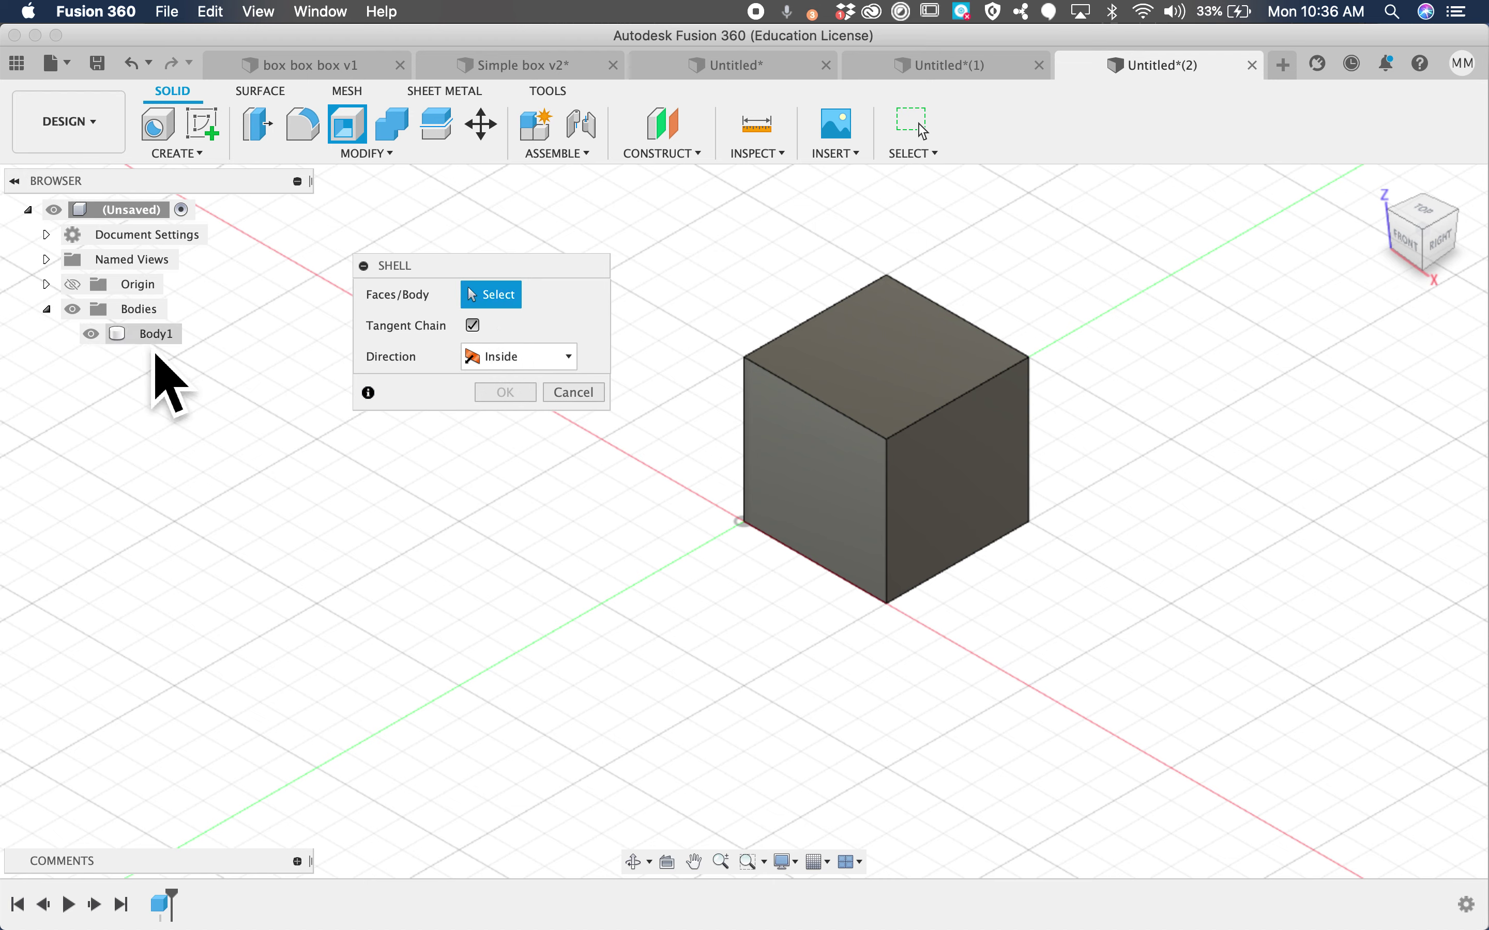
left_click(161, 337)
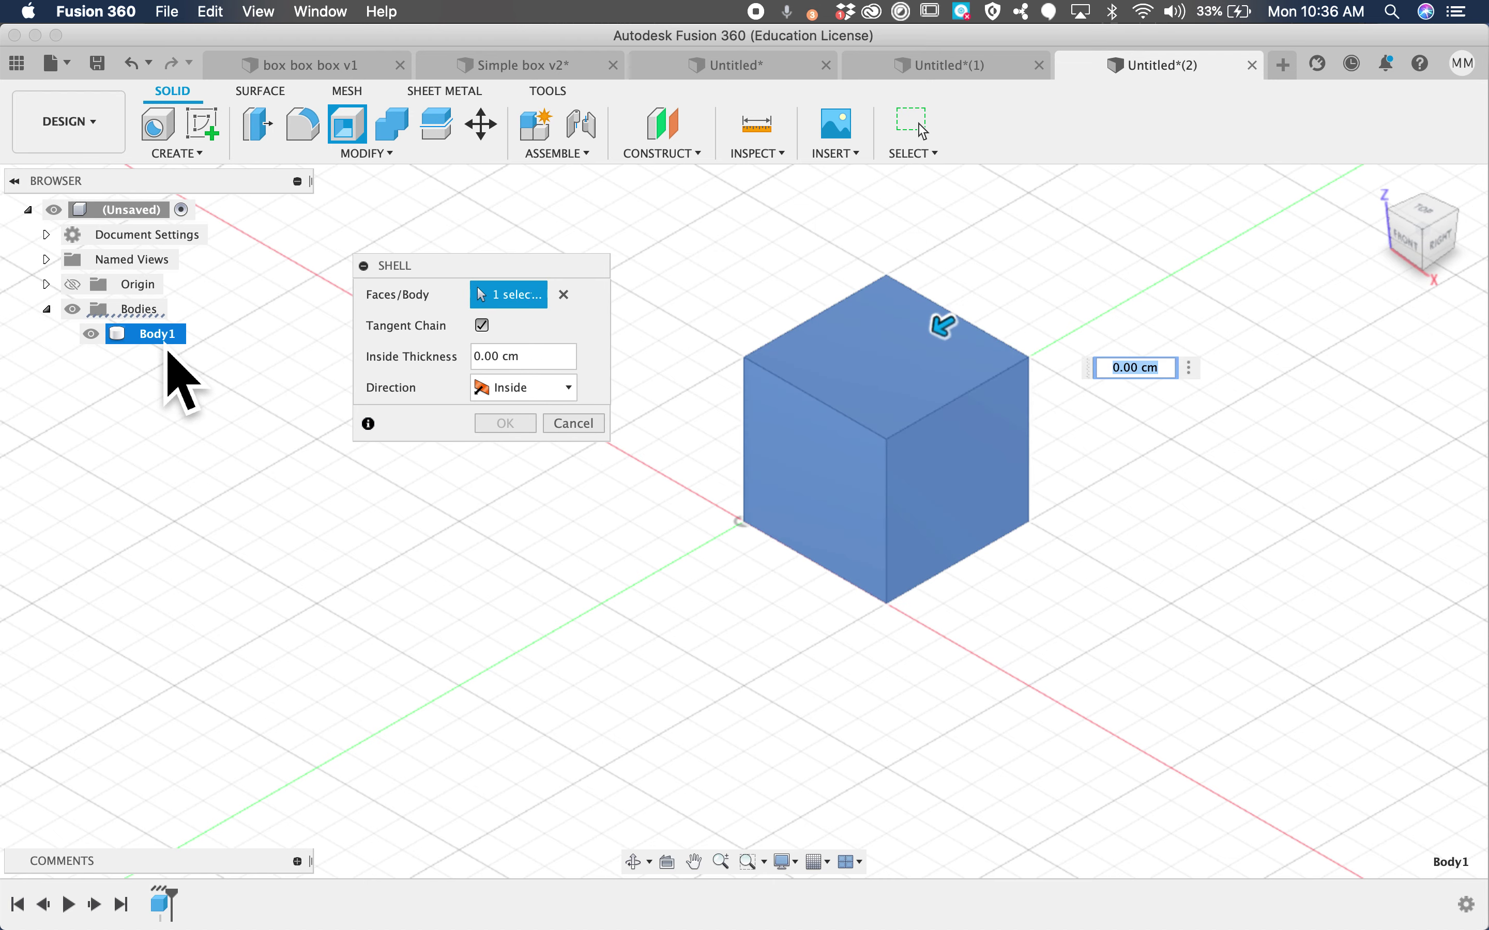
left_click(507, 358)
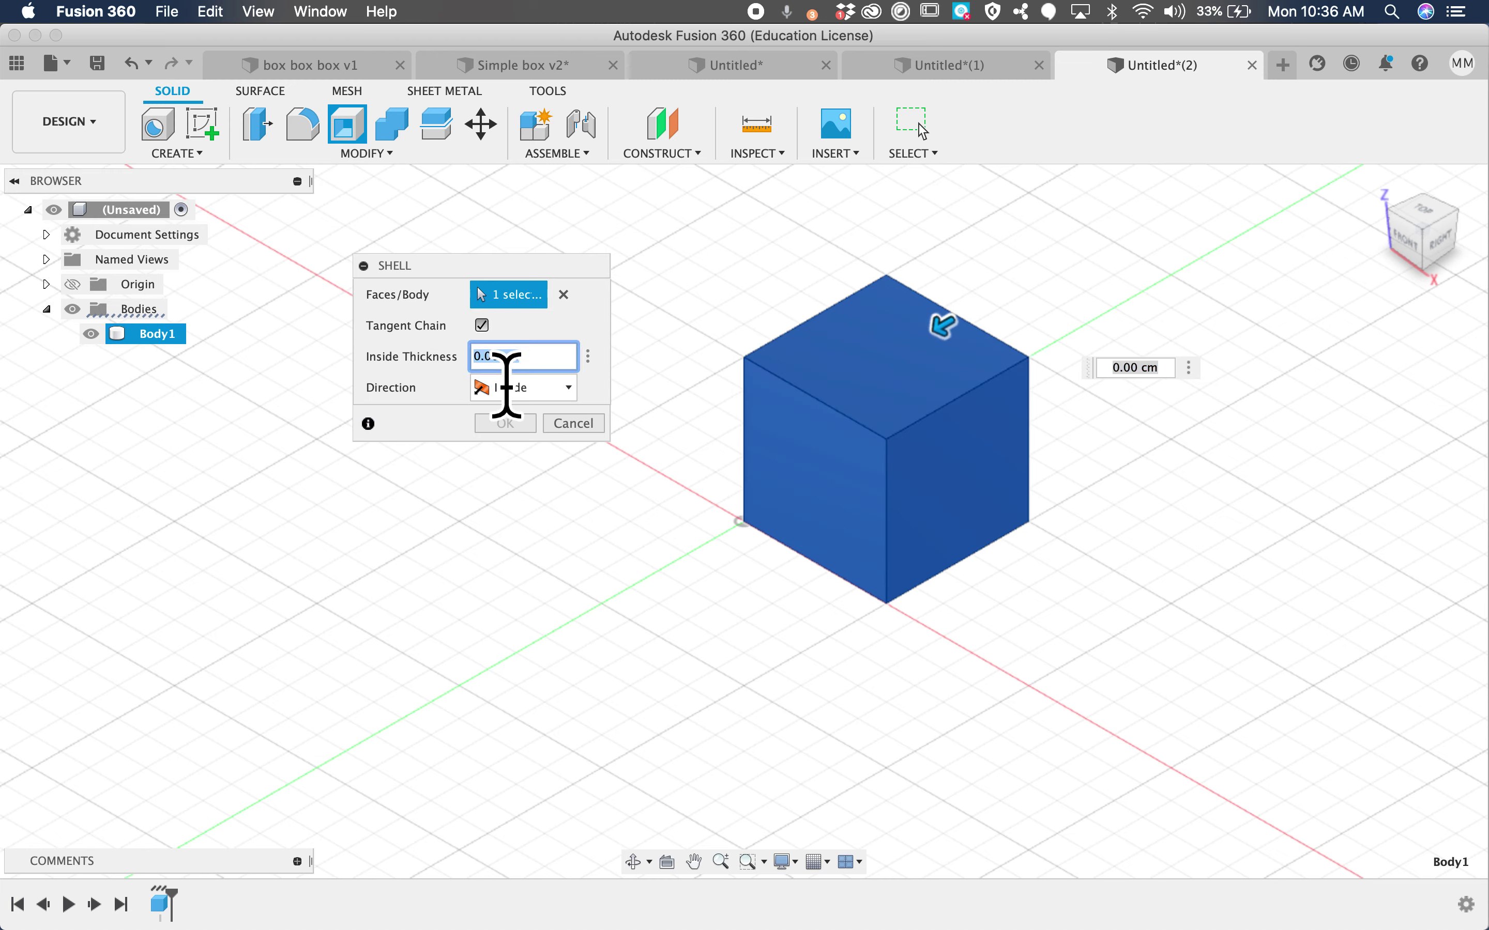
type("3mm")
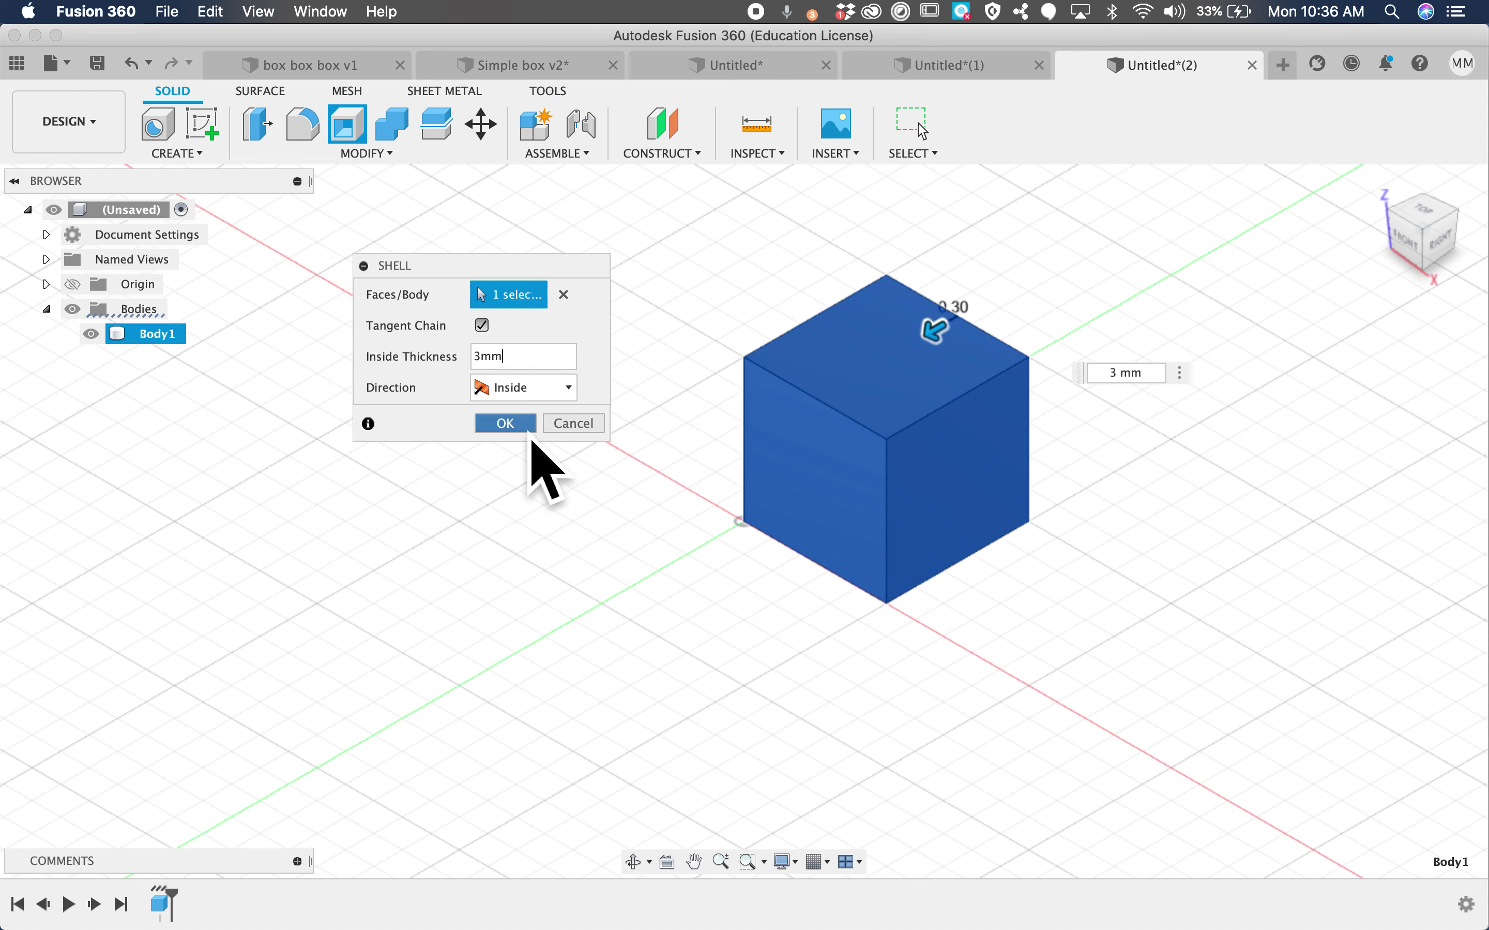
left_click(520, 425)
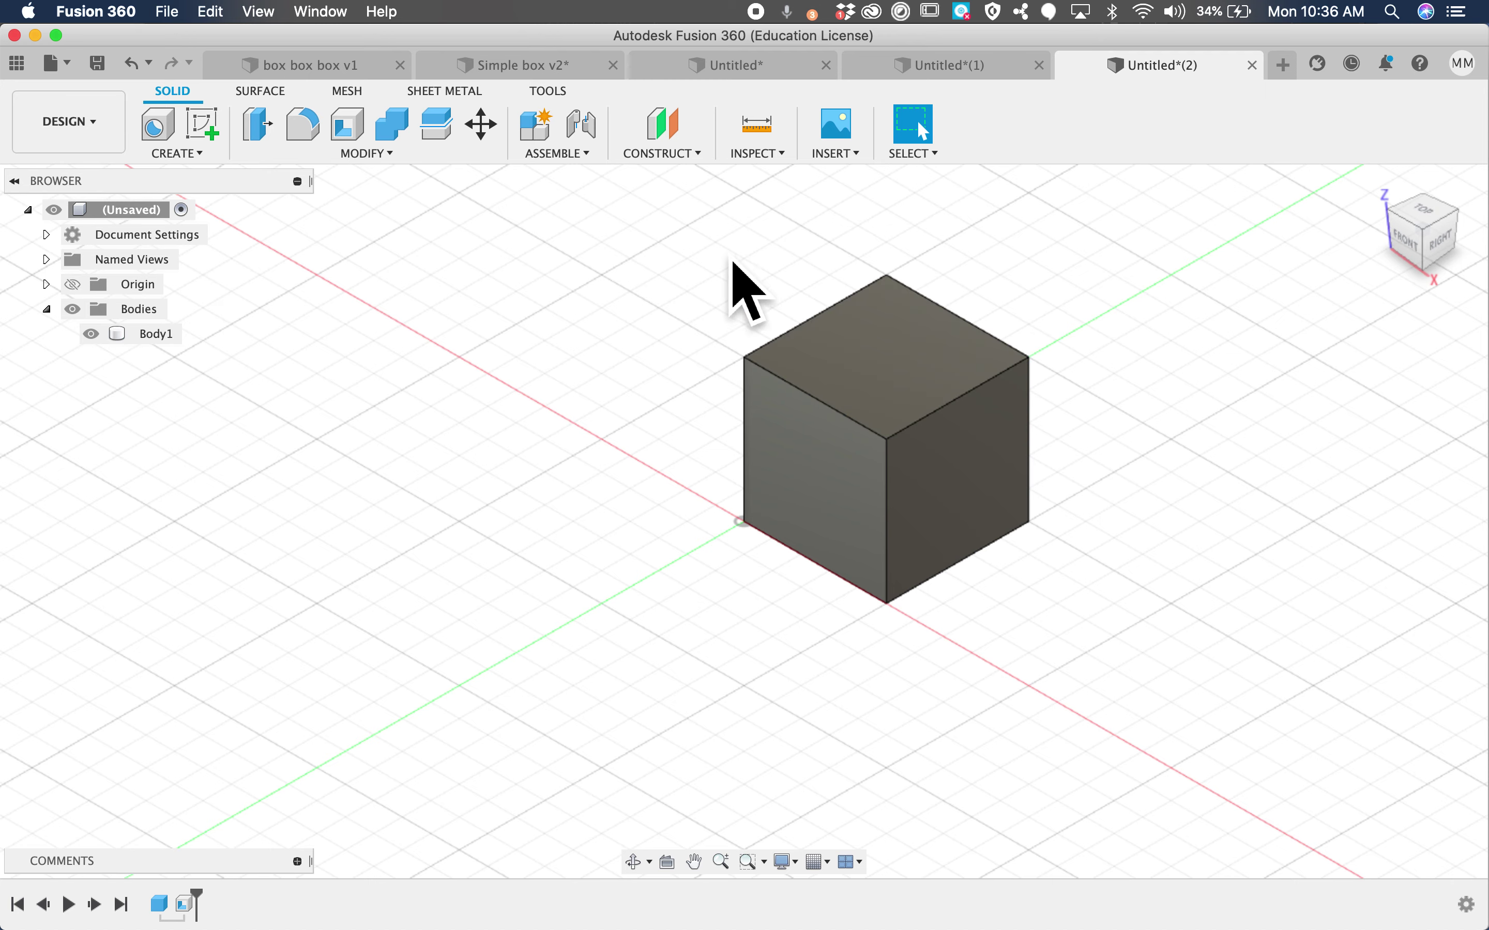
left_click(683, 154)
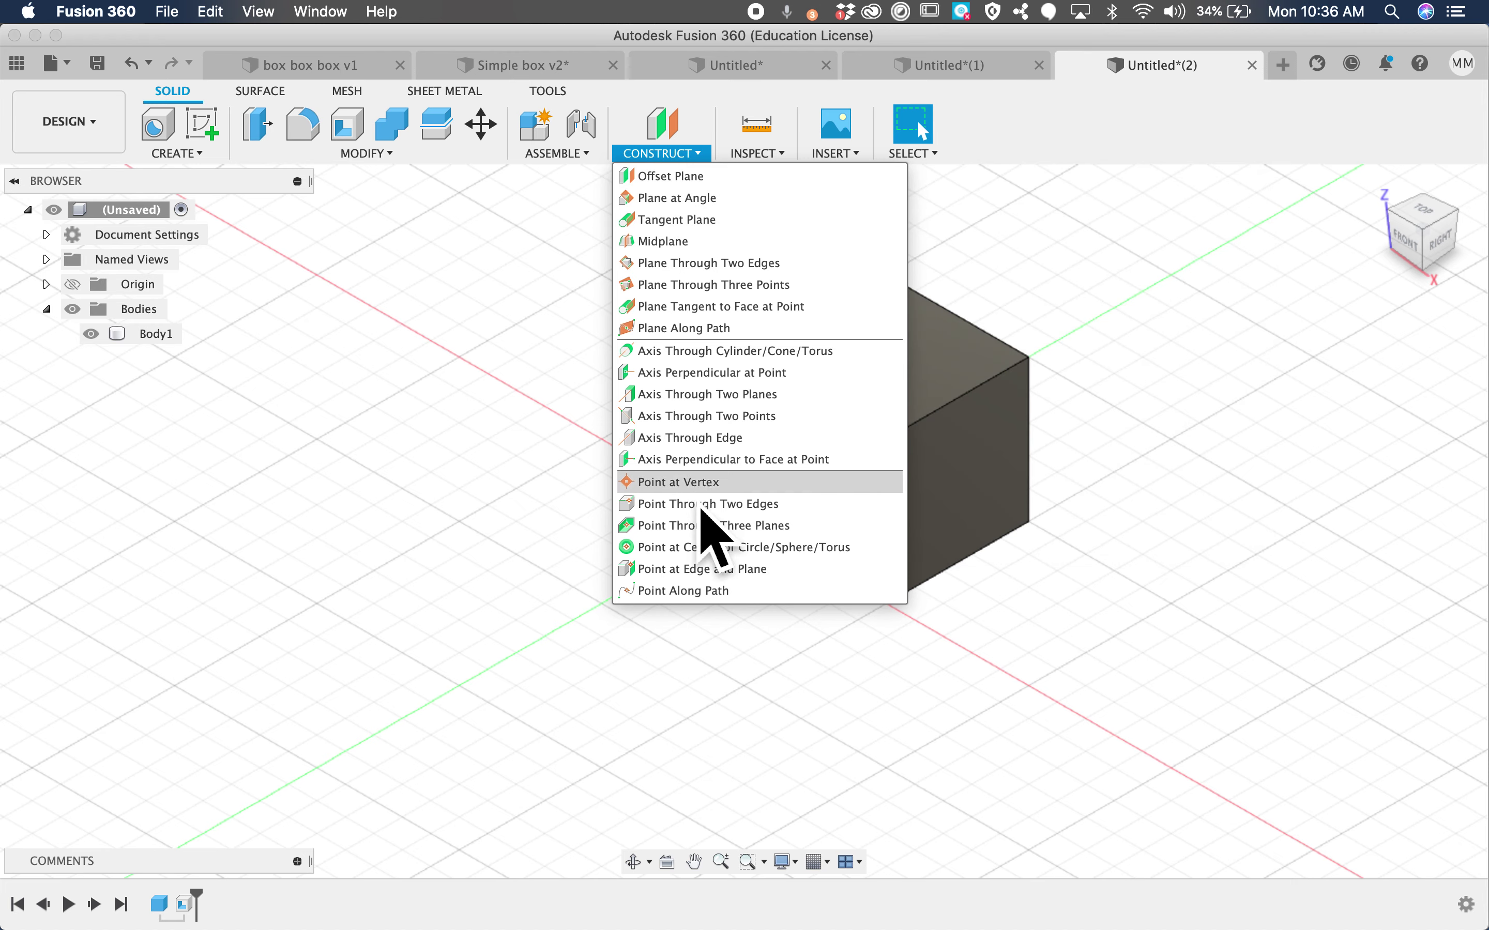
- Create an offset construction plane 3 mm below the cube's top face
left_click(689, 178)
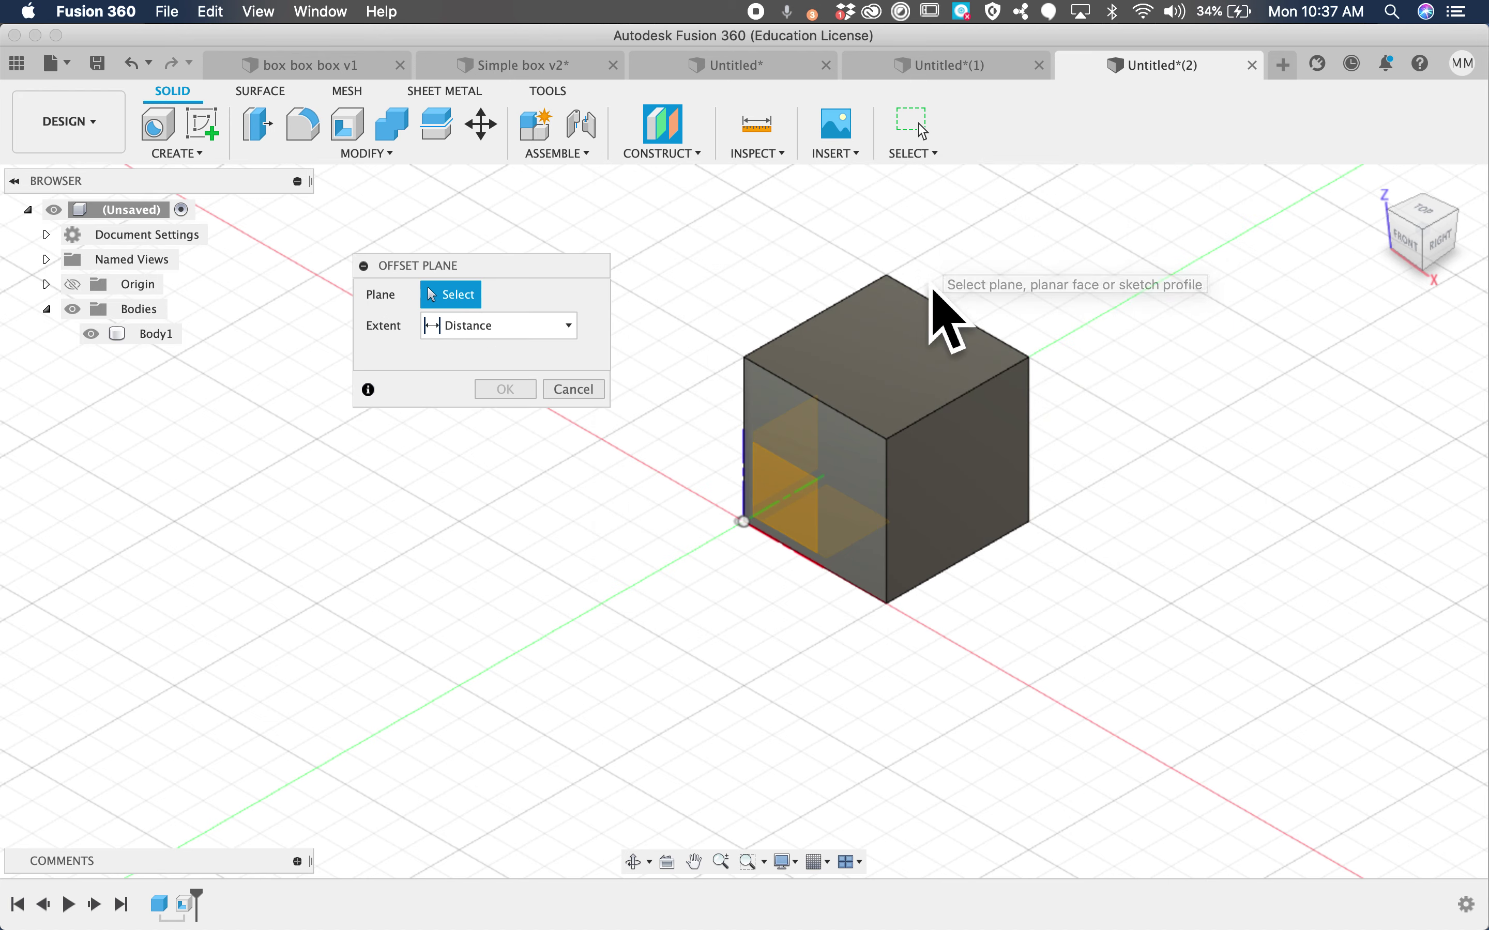
left_click(892, 391)
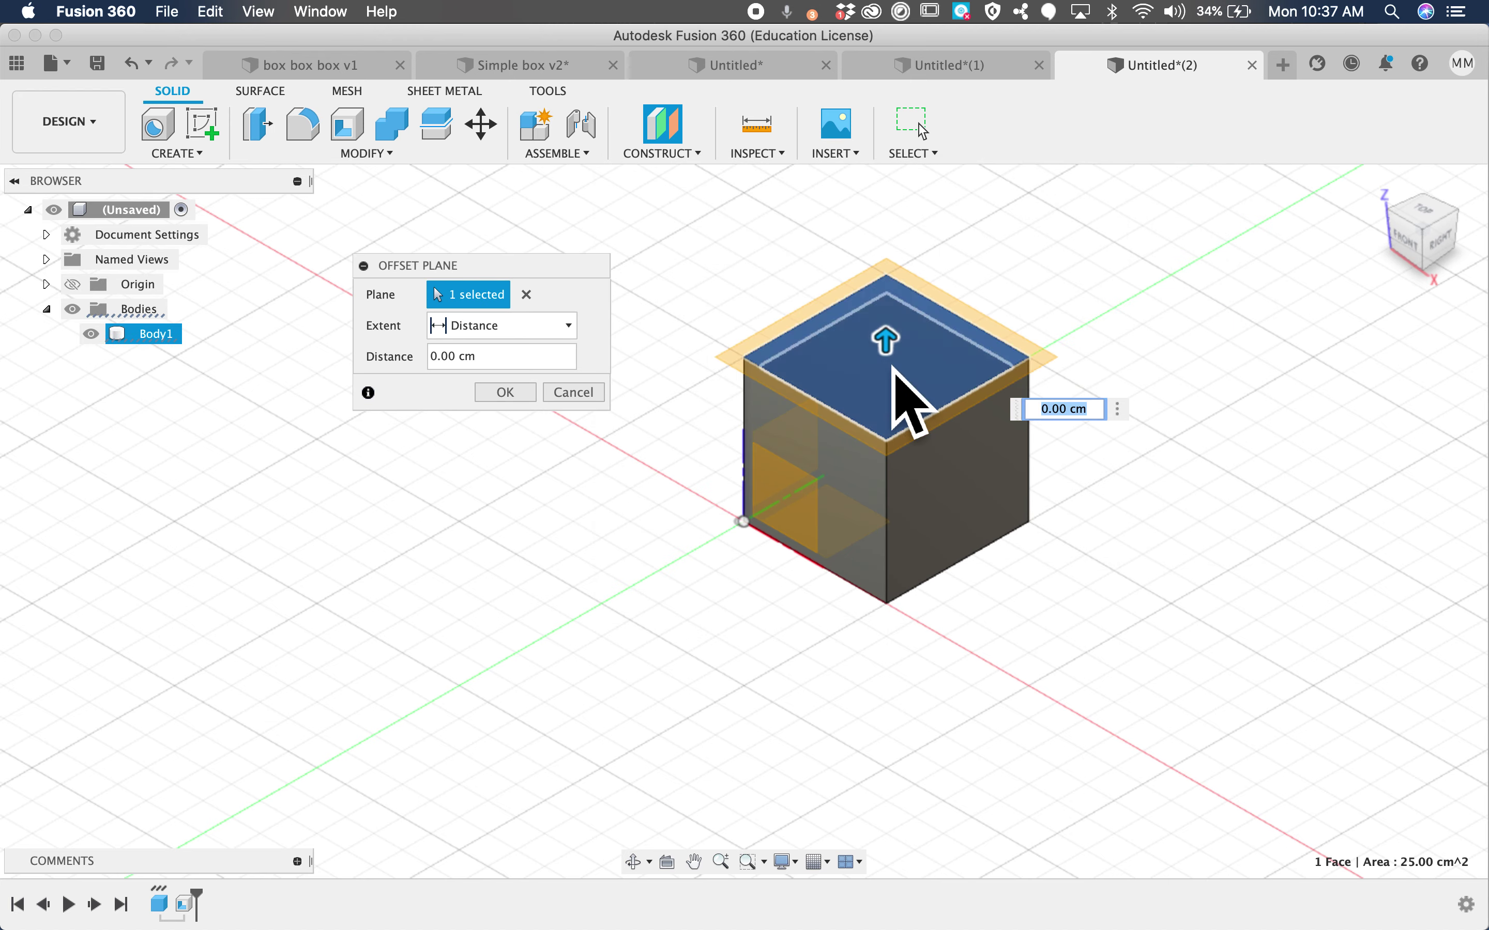
mouse_move(935, 398)
left_mouse_down()
mouse_move(948, 488)
mouse_move(941, 332)
mouse_move(954, 469)
mouse_move(913, 379)
left_mouse_up()
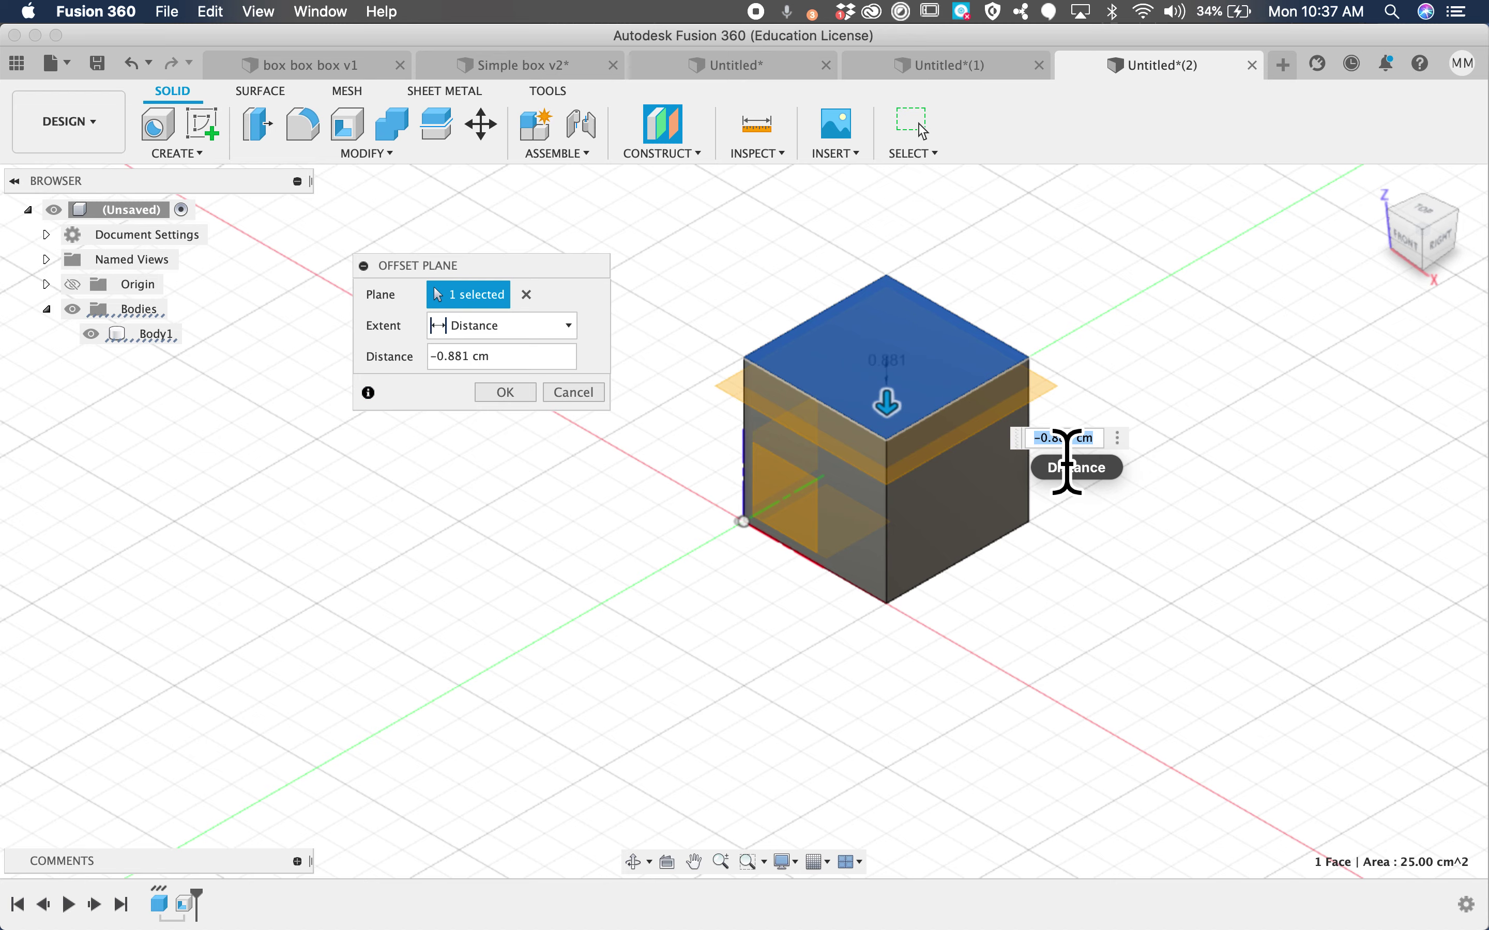
type("3mm")
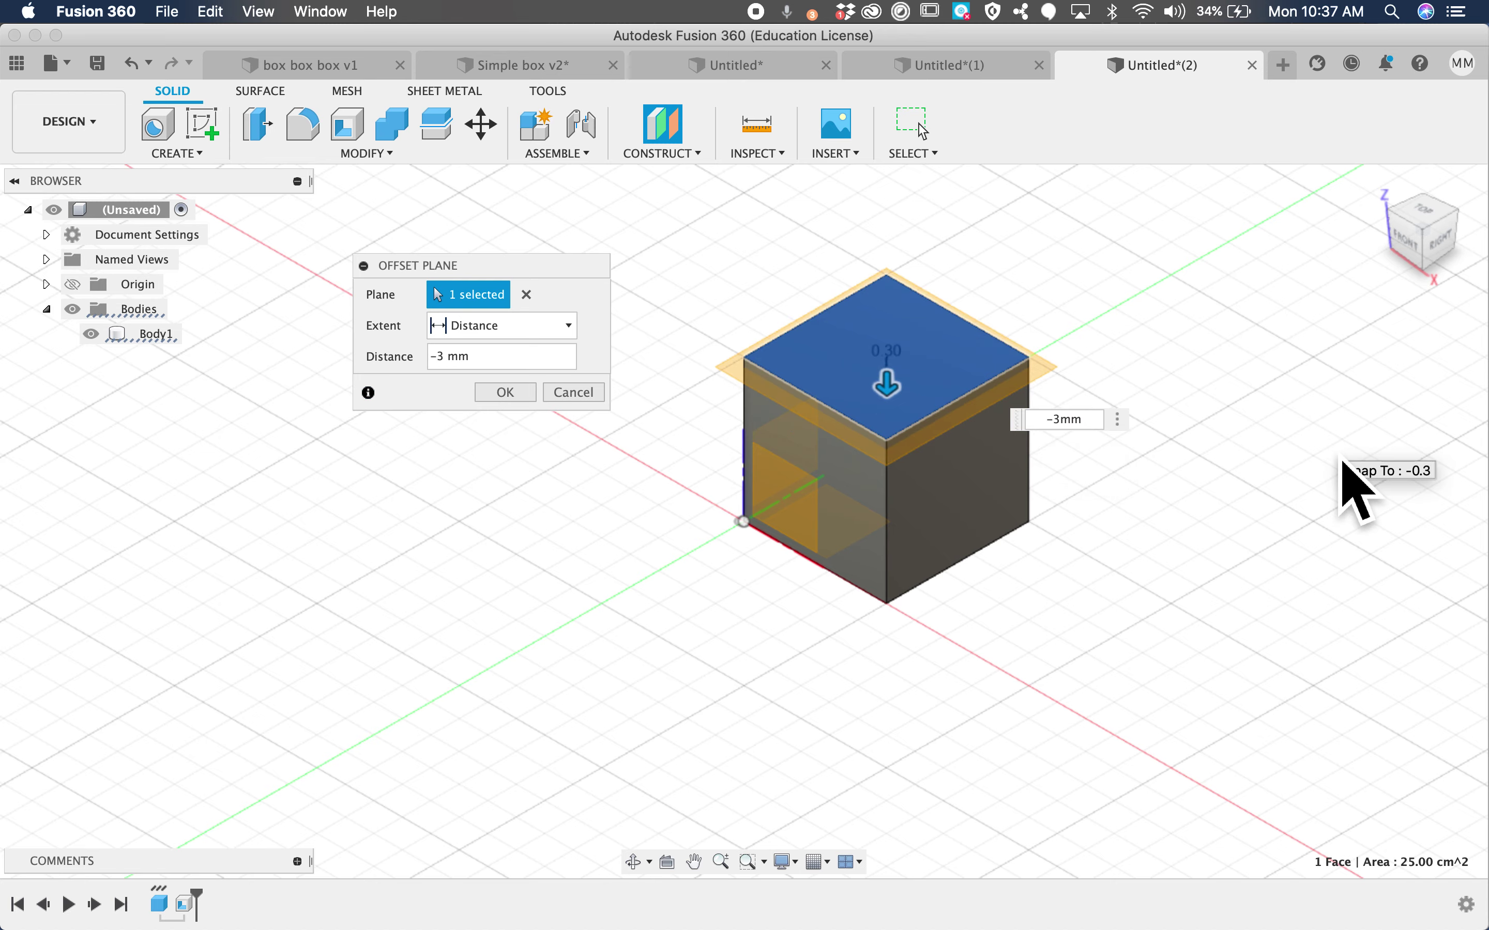
key("Return")
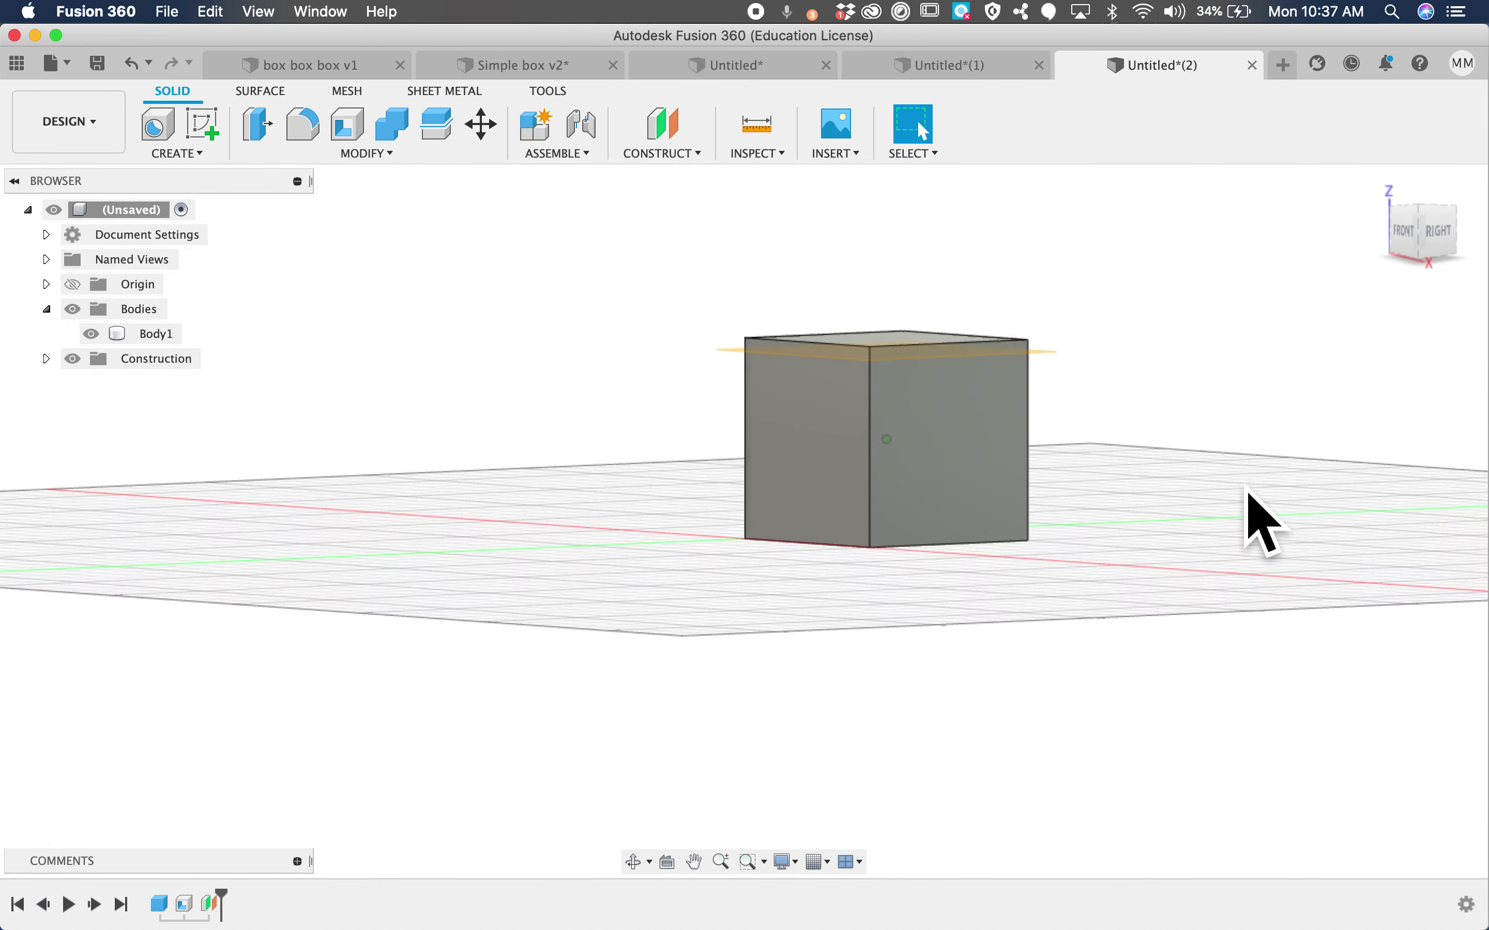
- Check the cube body and the new Plane1 in the Construction folder
left_click(887, 355)
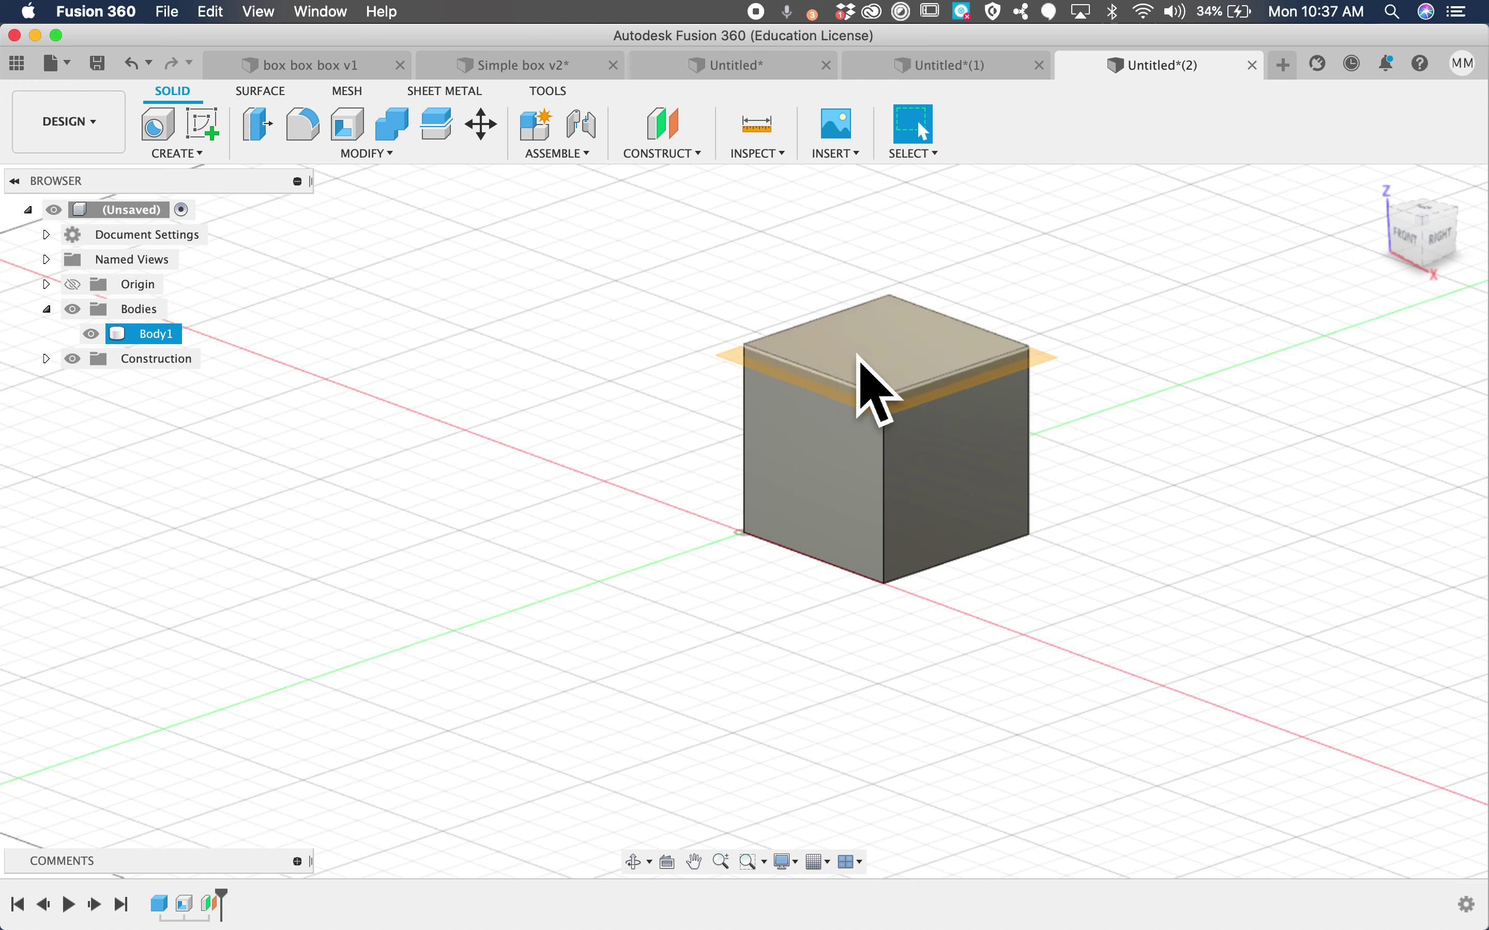
left_click(541, 240)
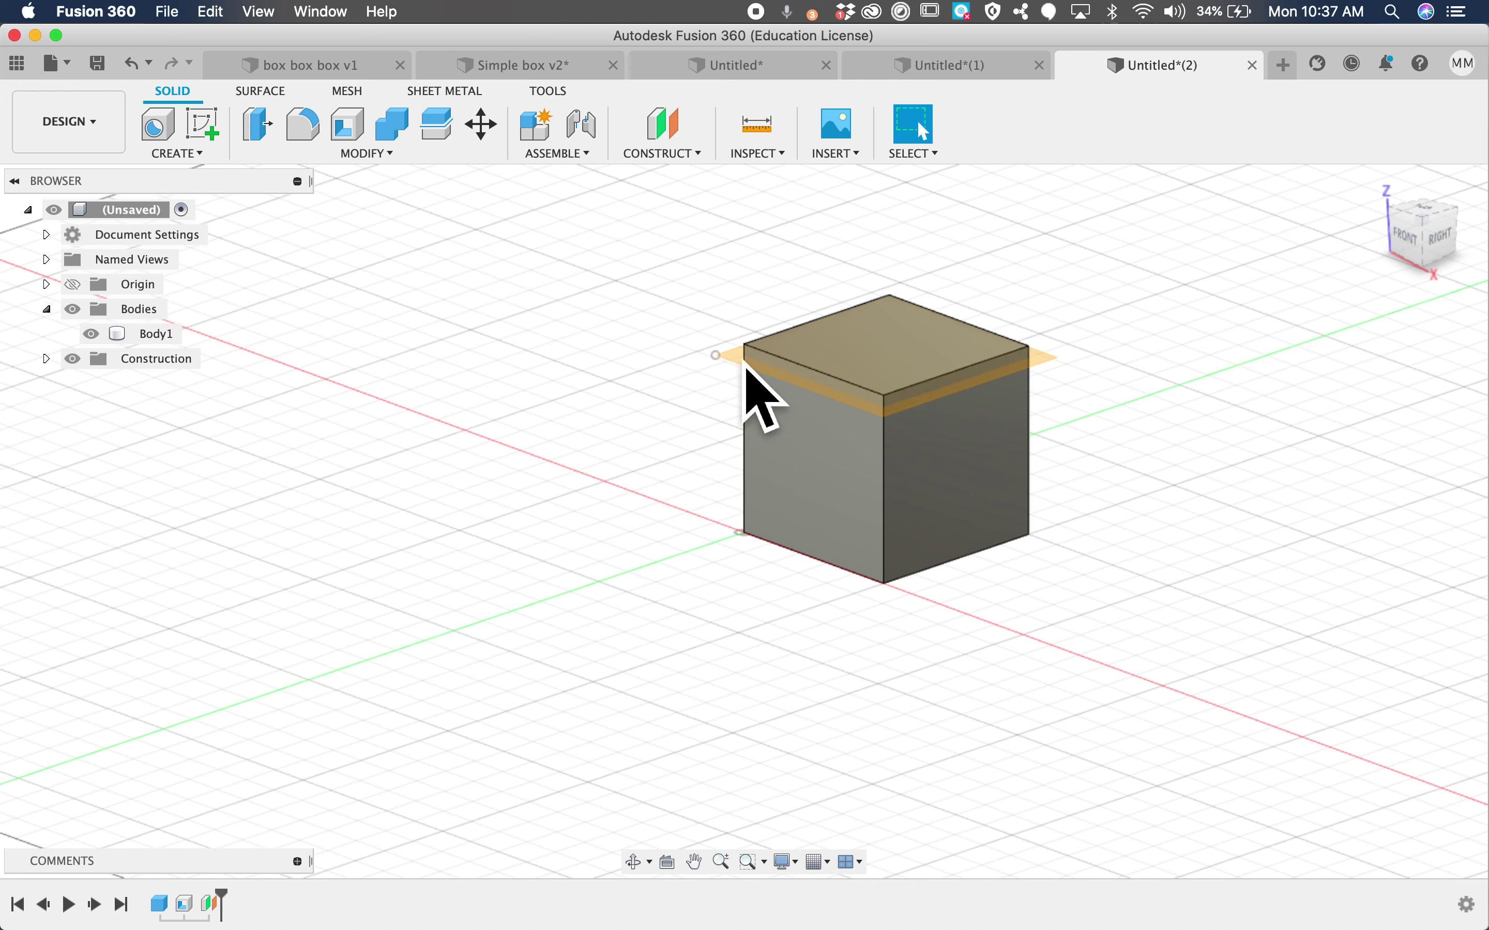
left_click(46, 359)
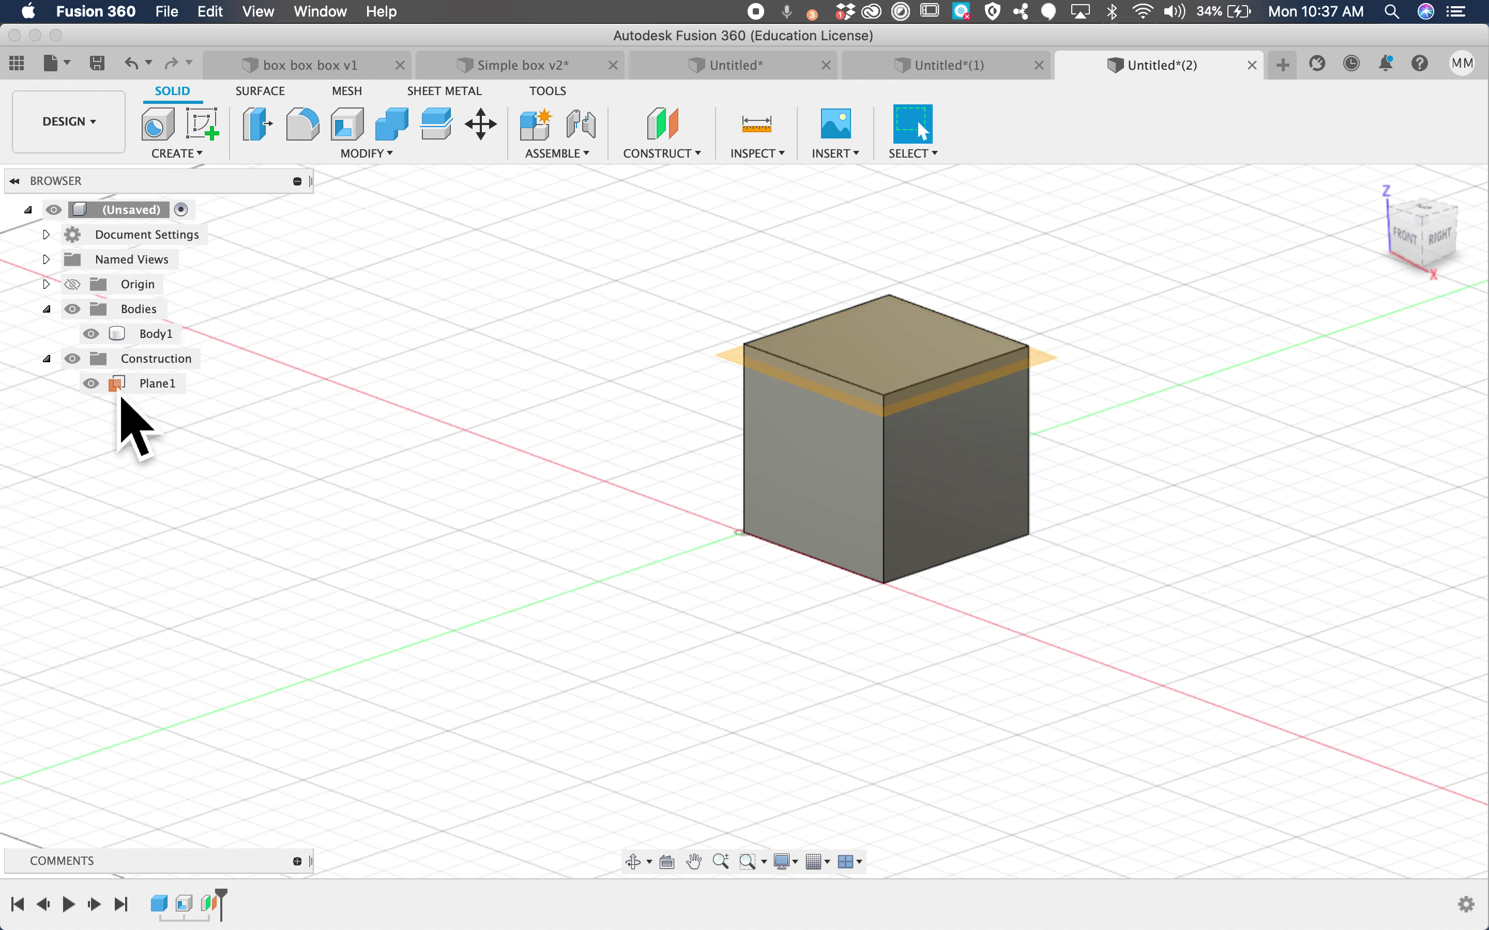
left_click(161, 387)
left_click(182, 419)
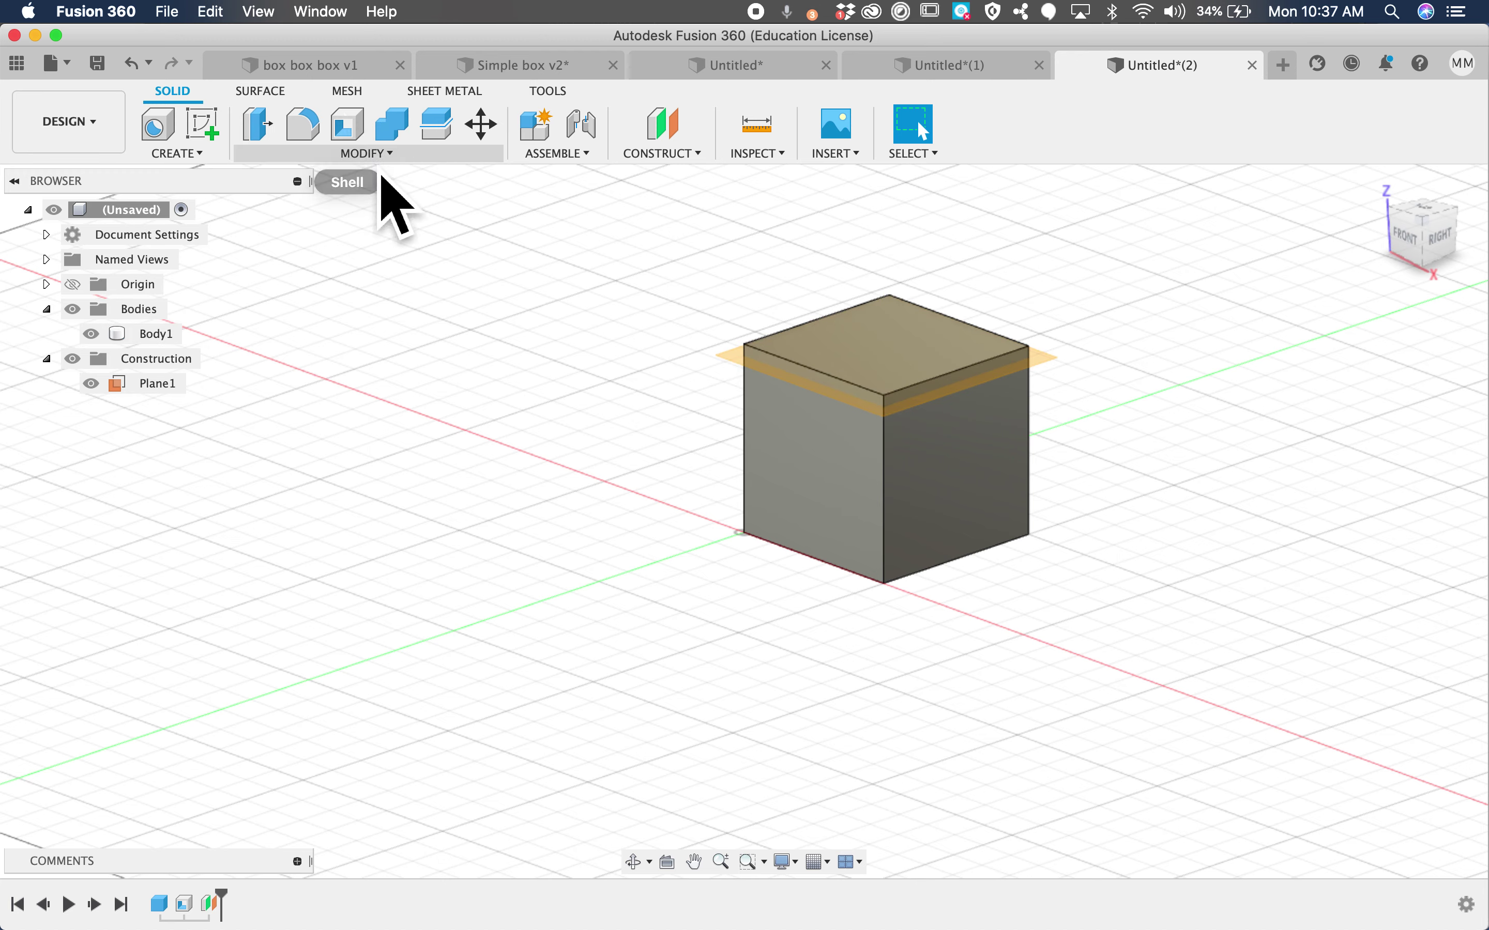
- Split the cube along Plane1 into a thin top slab and the lower box
left_click(375, 155)
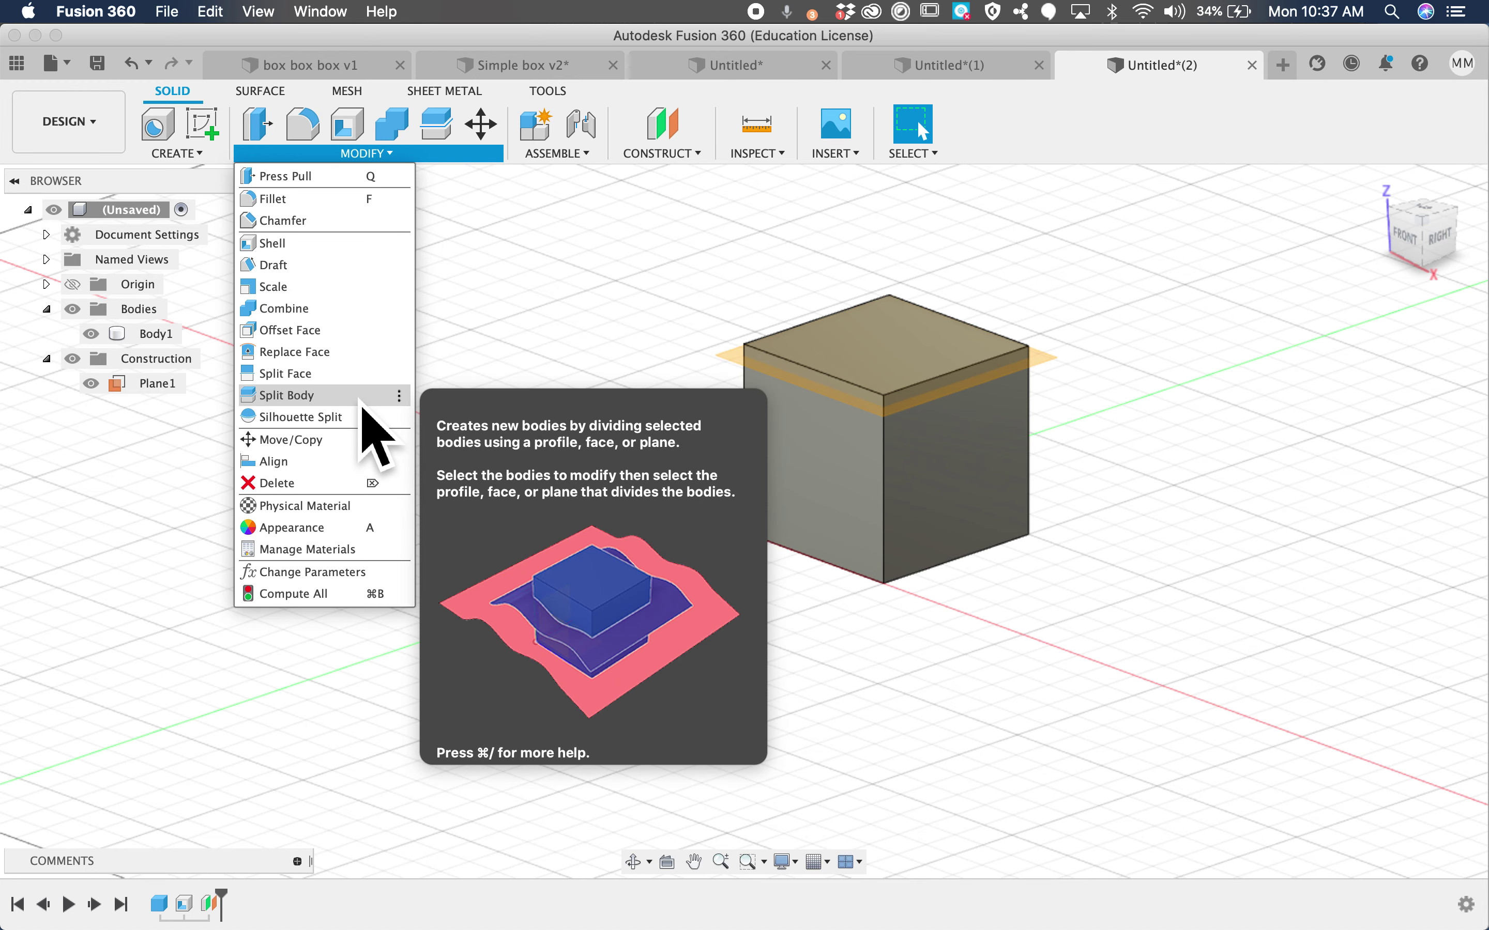
left_click(362, 396)
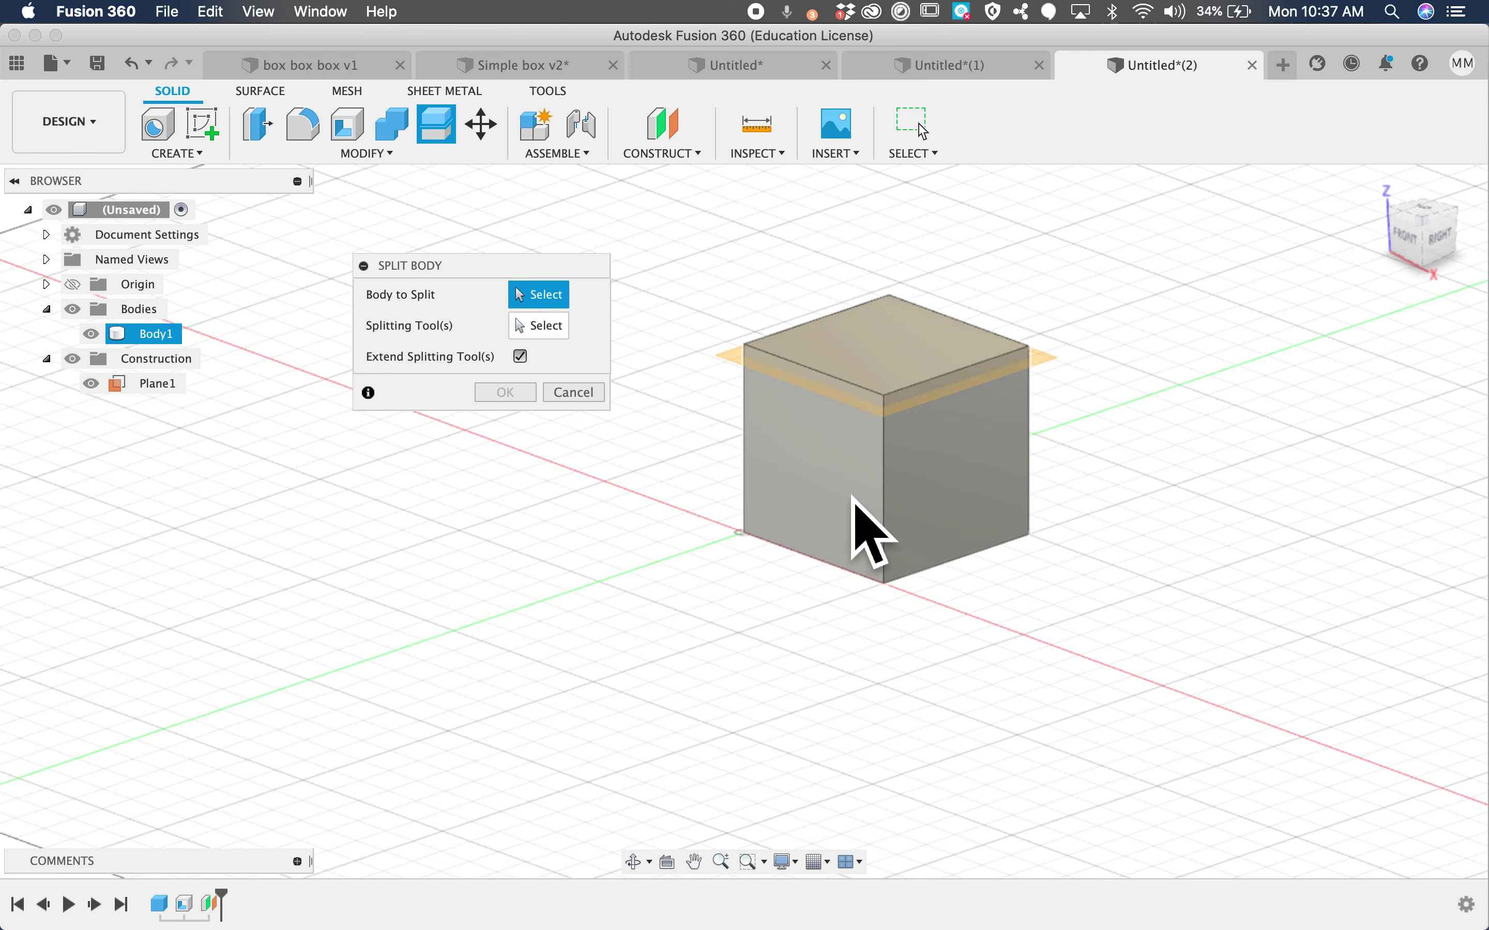
left_click(854, 532)
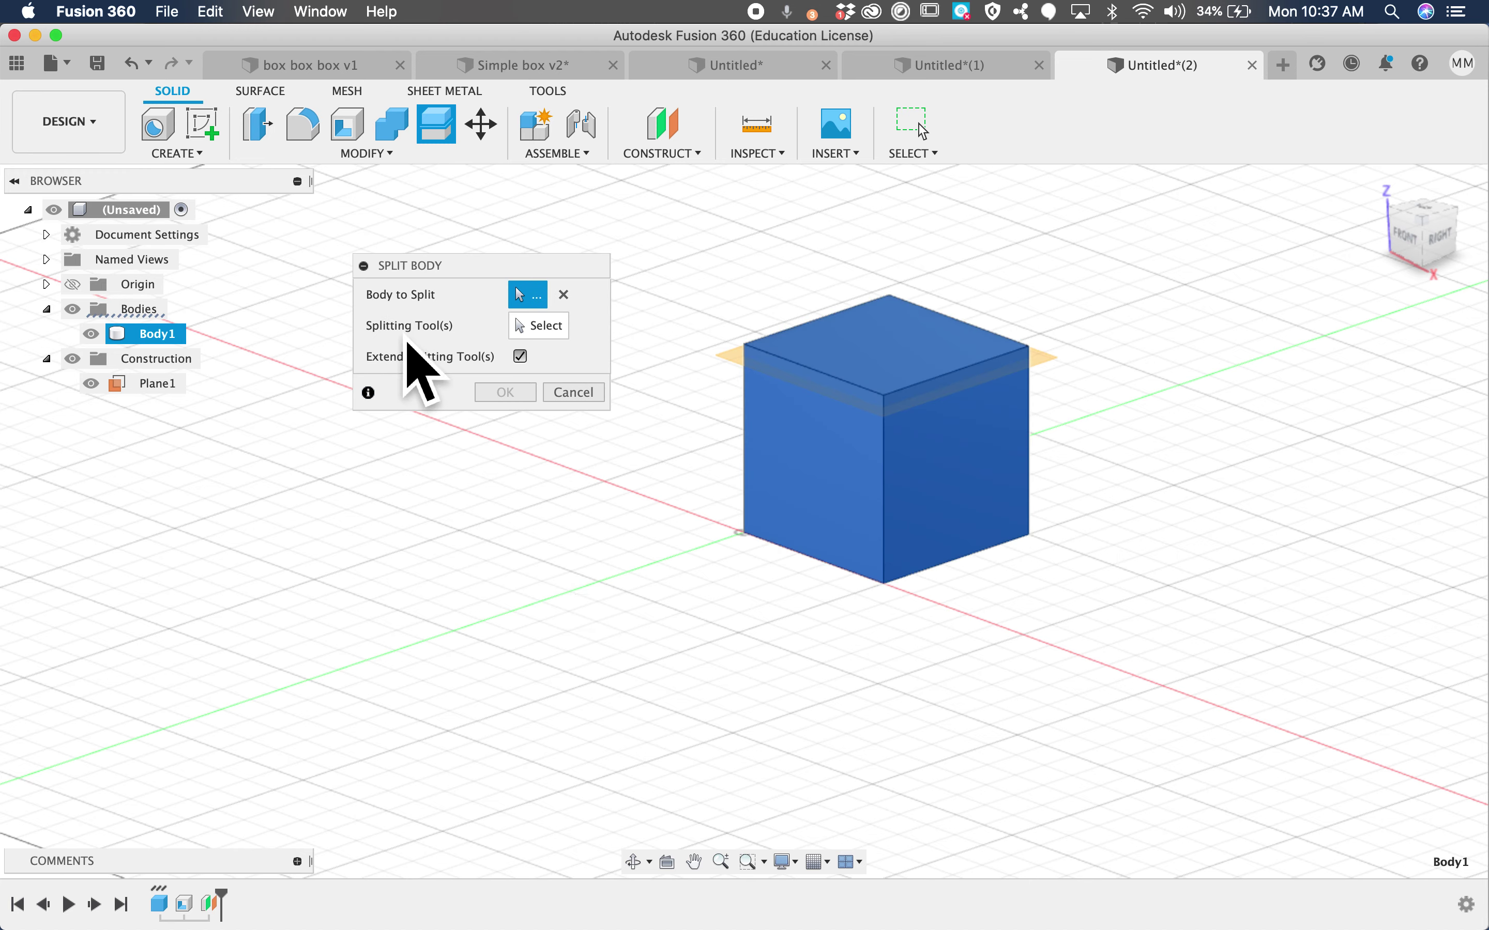
left_click(552, 333)
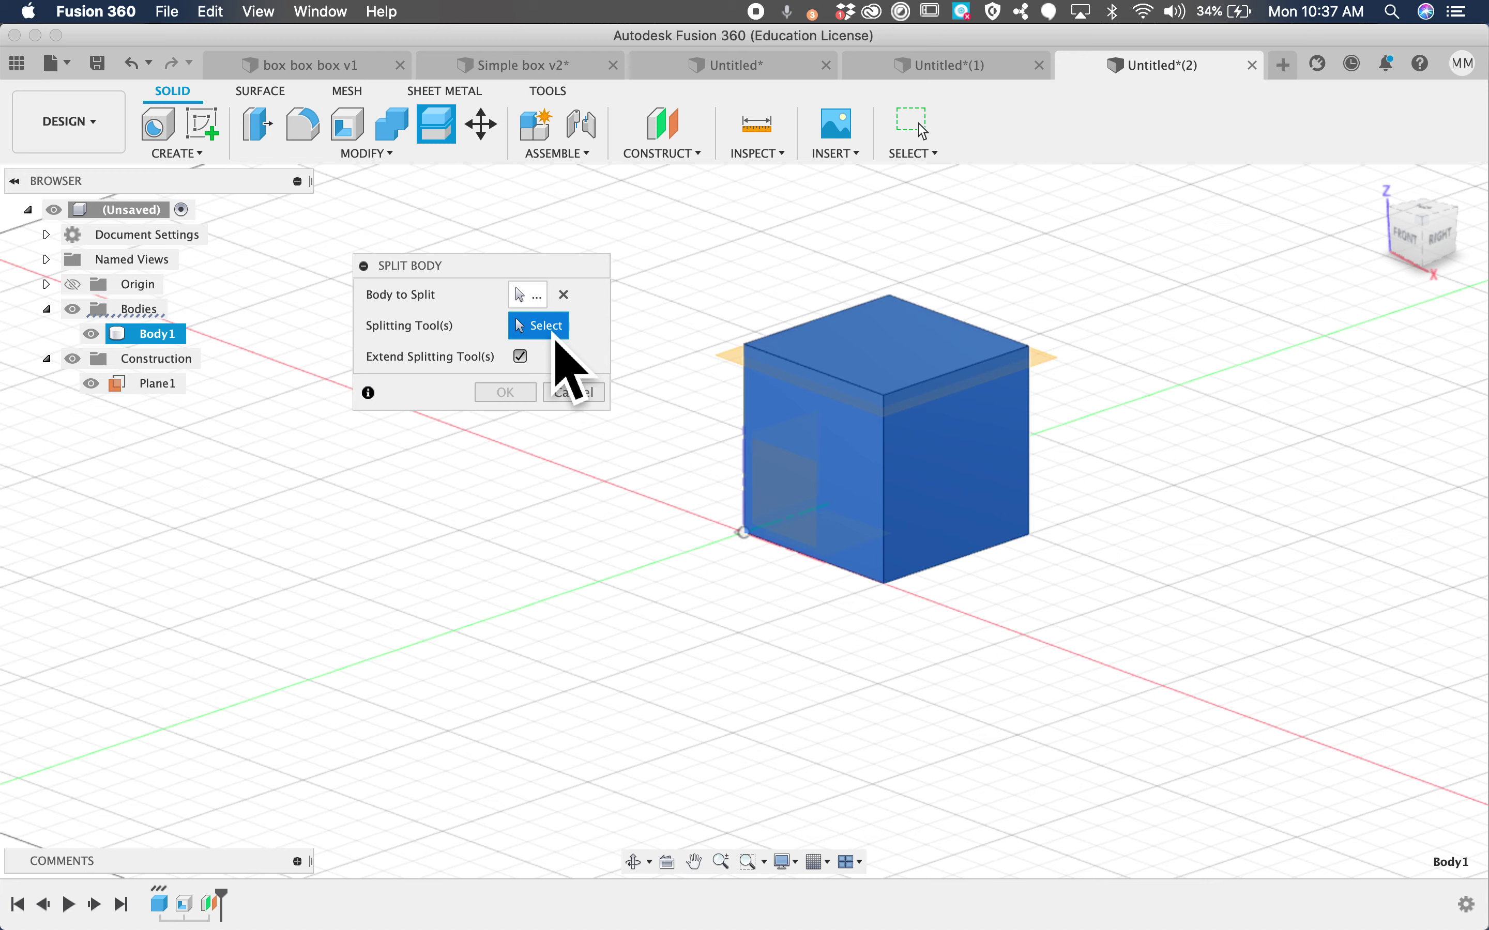
left_click(747, 394)
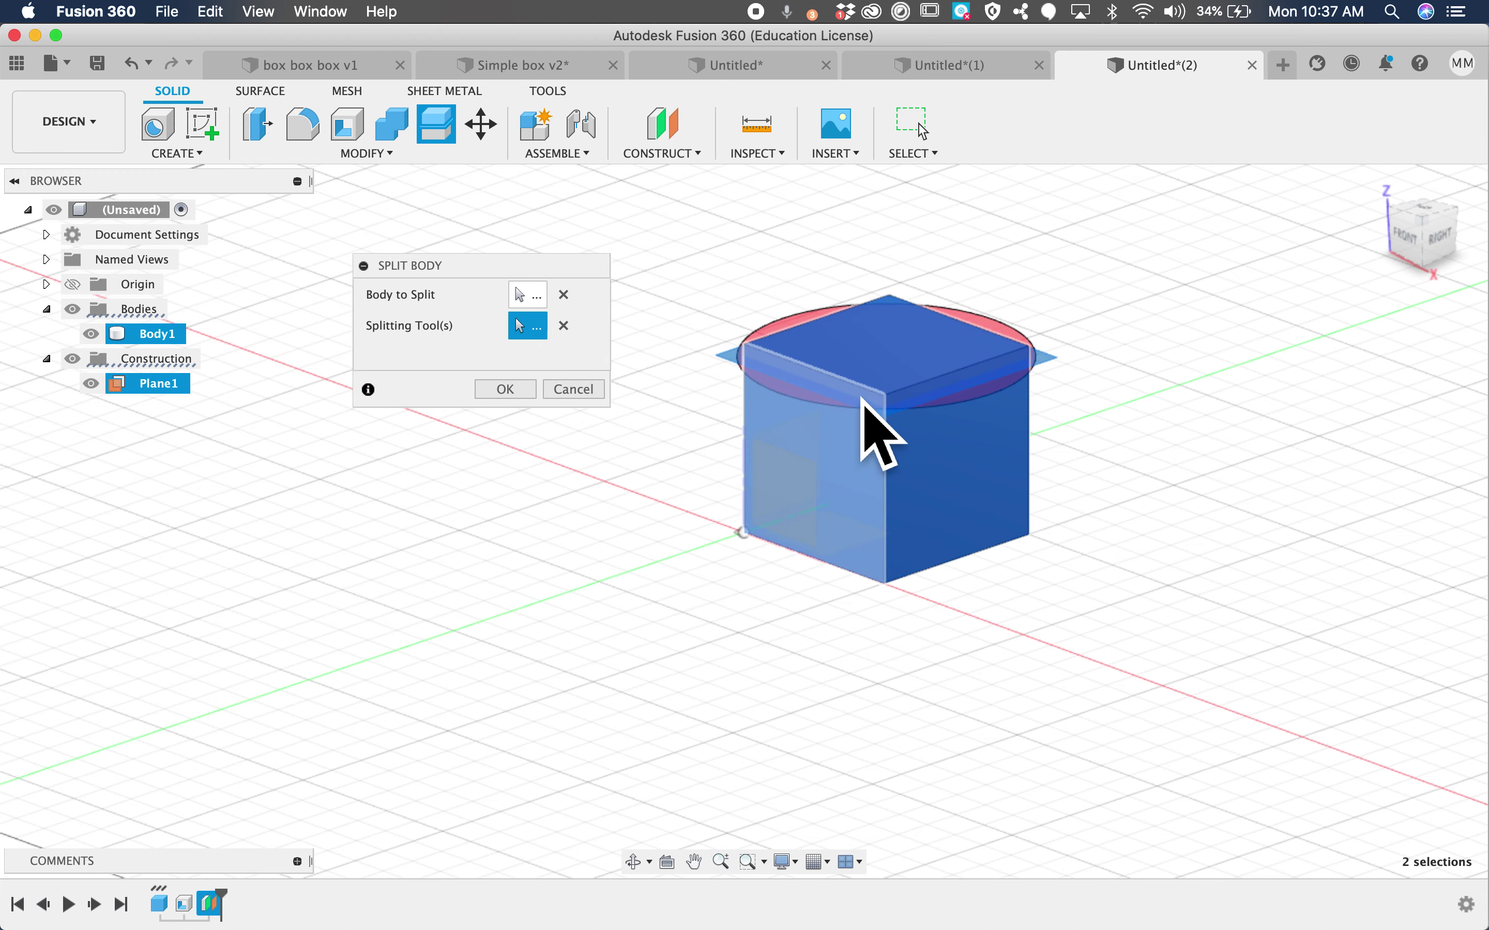
left_click(514, 391)
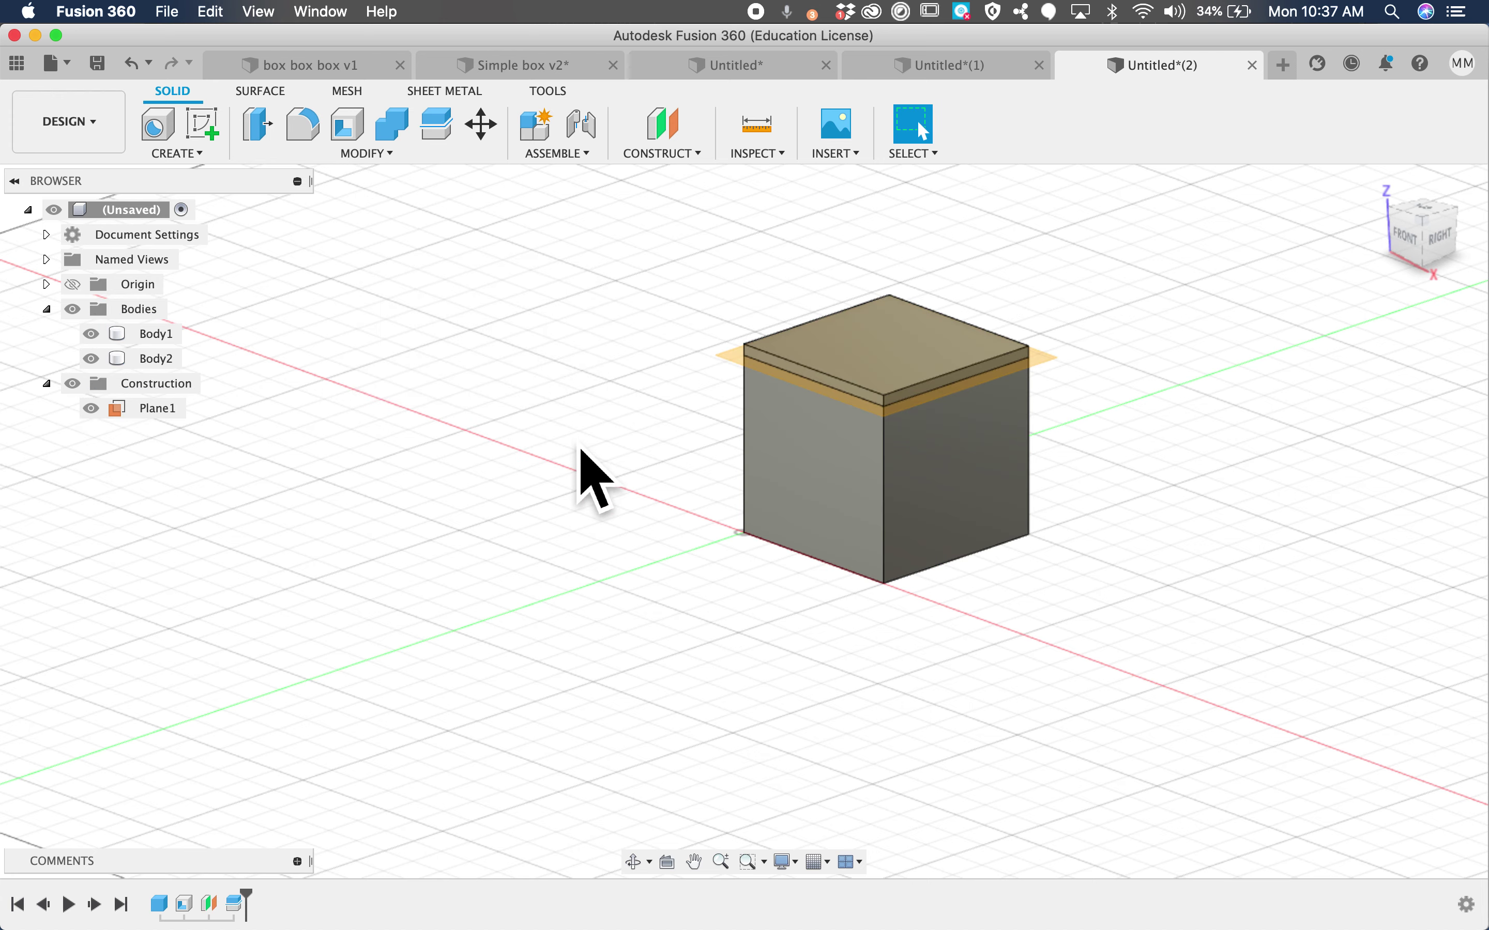
- Rename the lower Body1 to 'box' and the top slab Body2 to 'lid'
key("F6")
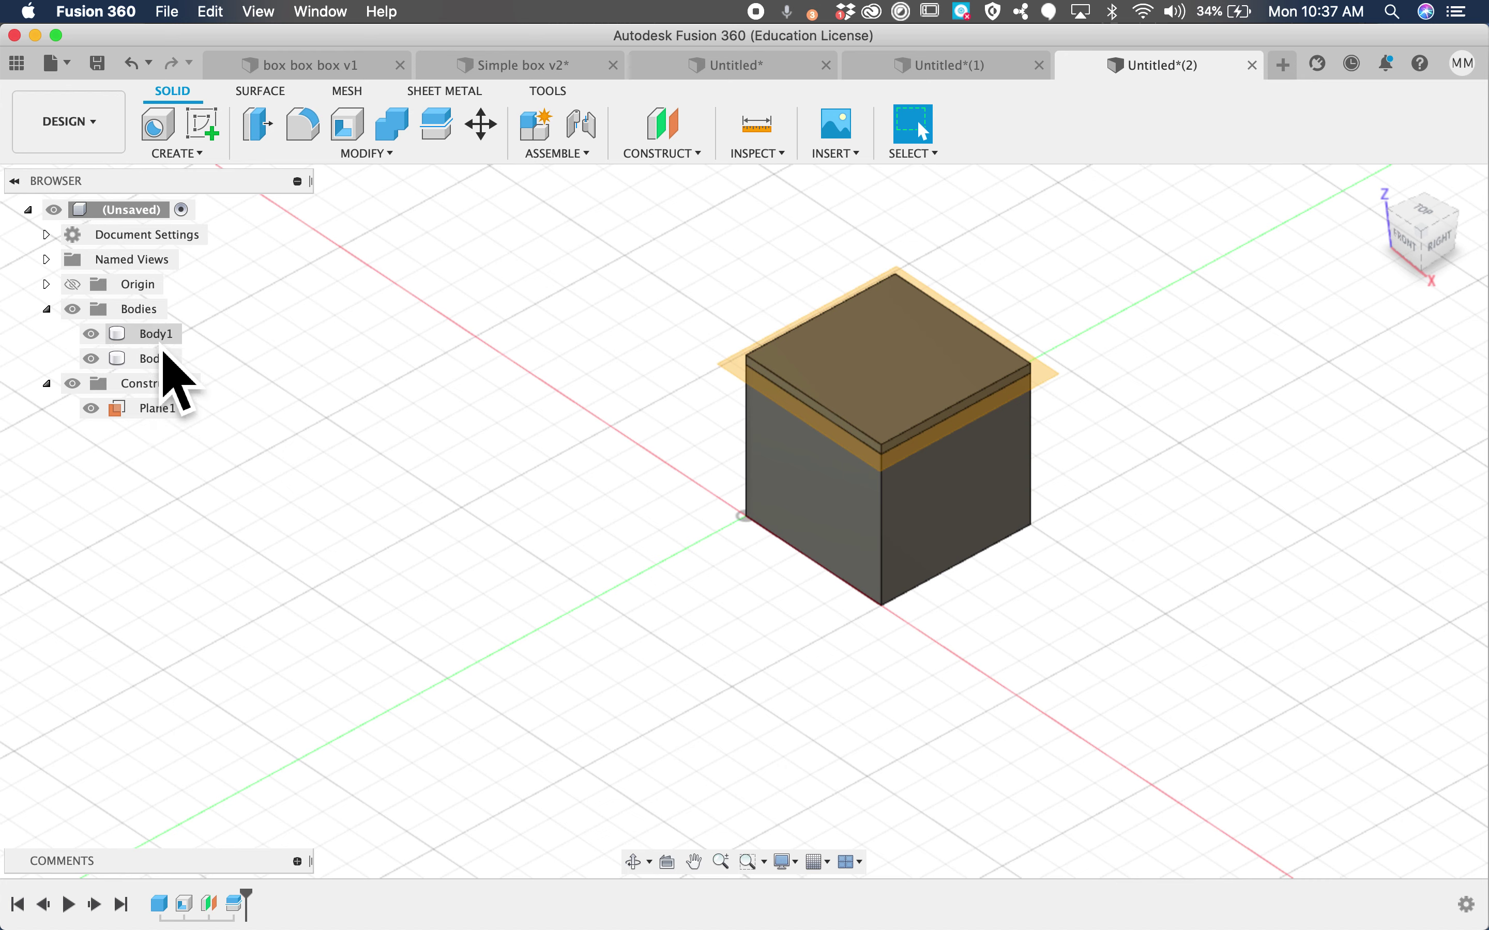
left_click(162, 360)
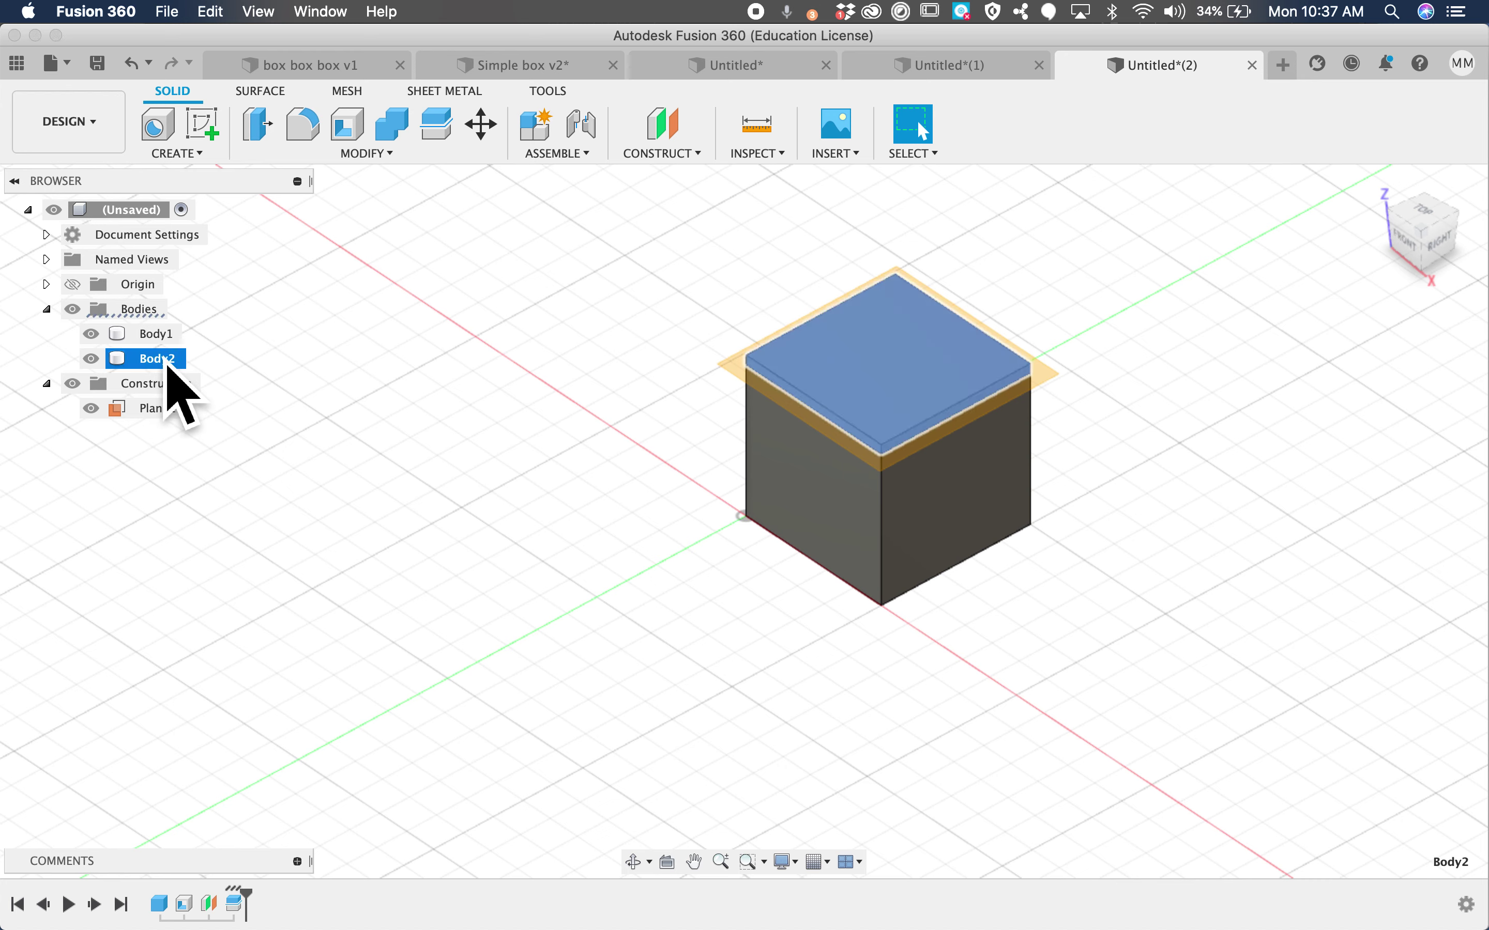
left_click(165, 336)
double_click(165, 335)
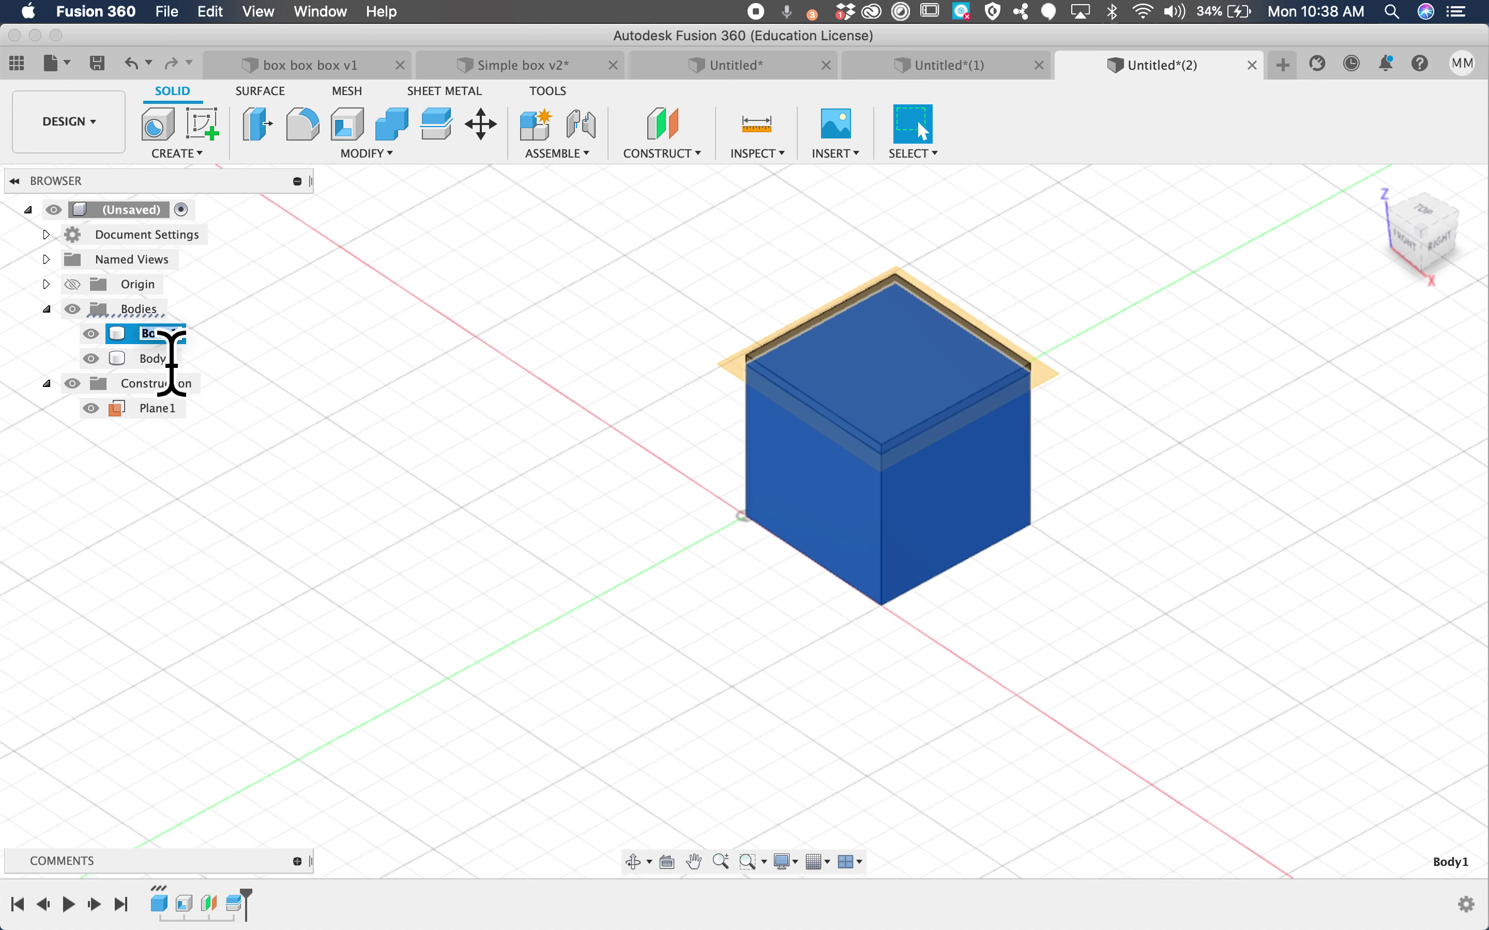
type("box")
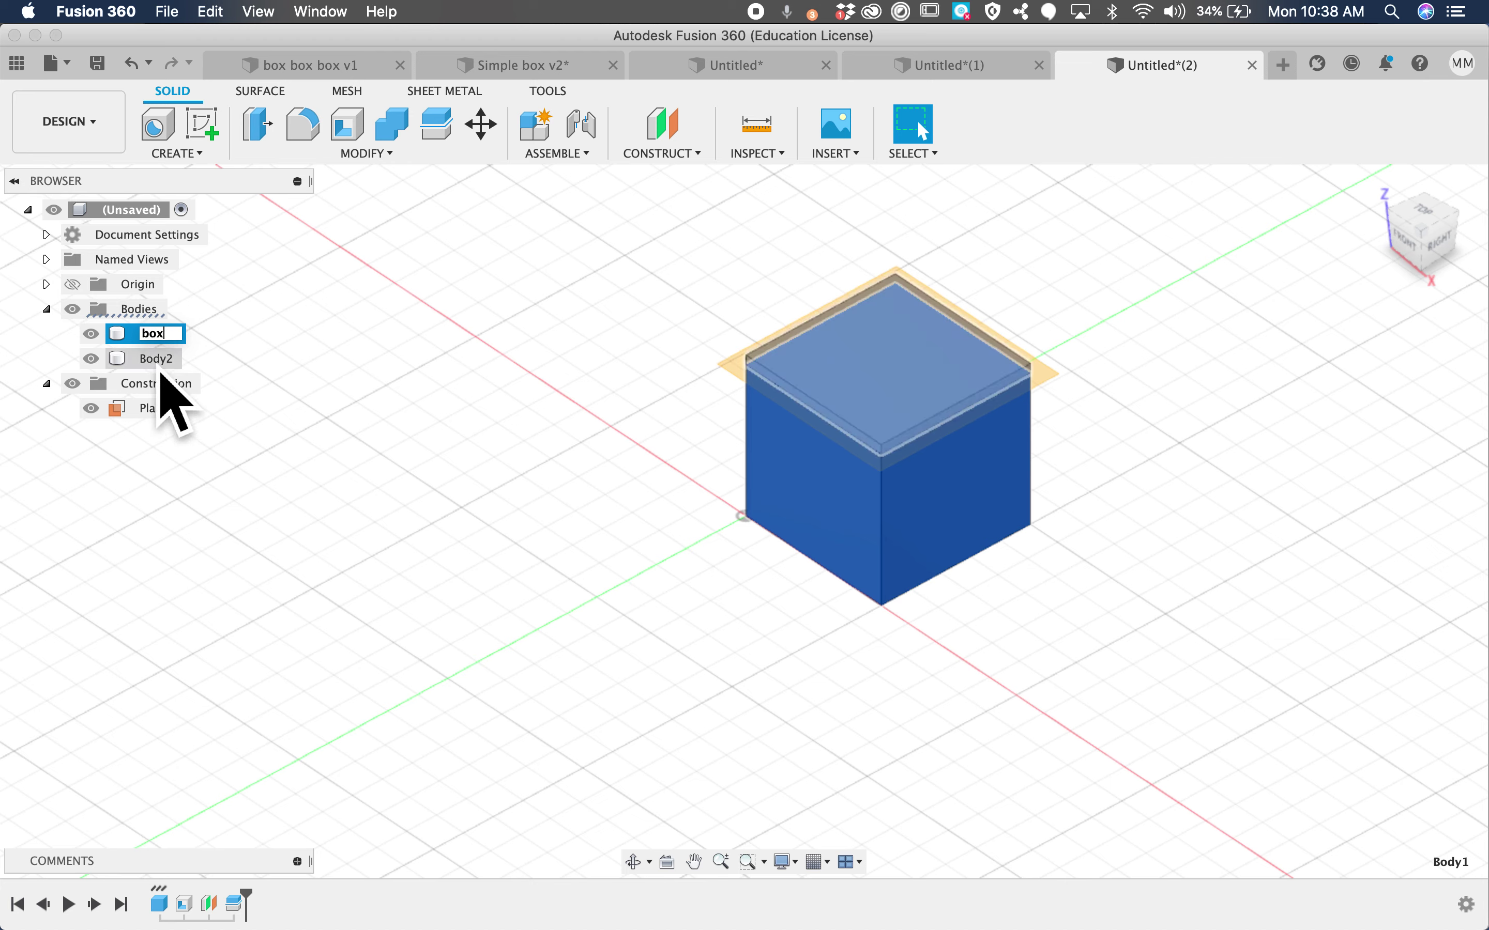
left_click(161, 362)
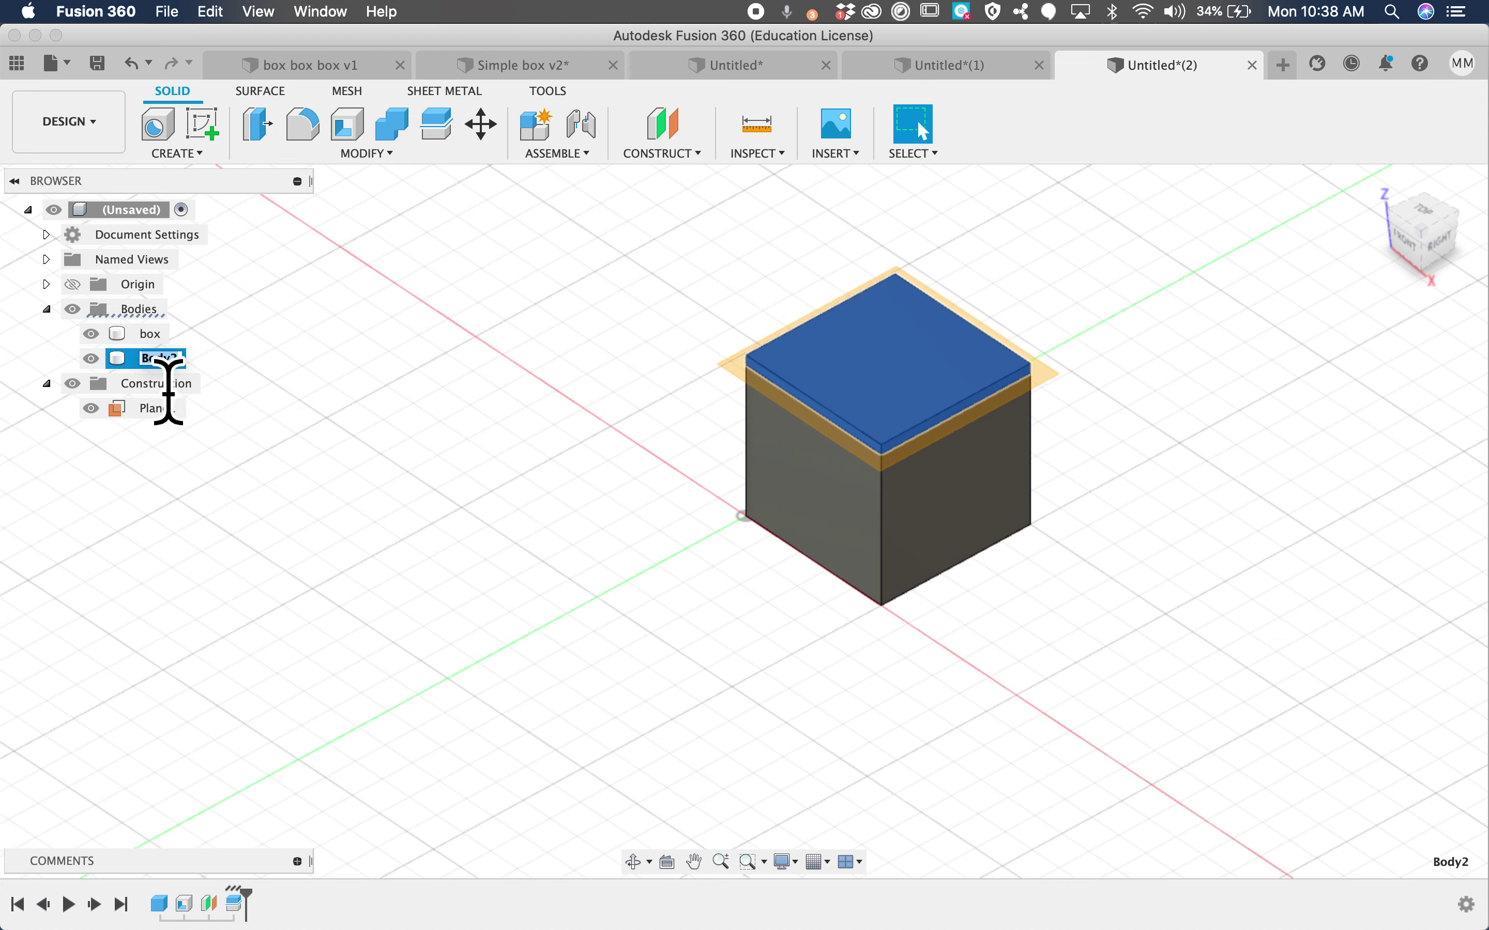
type("d")
key("Return")
left_click(332, 442)
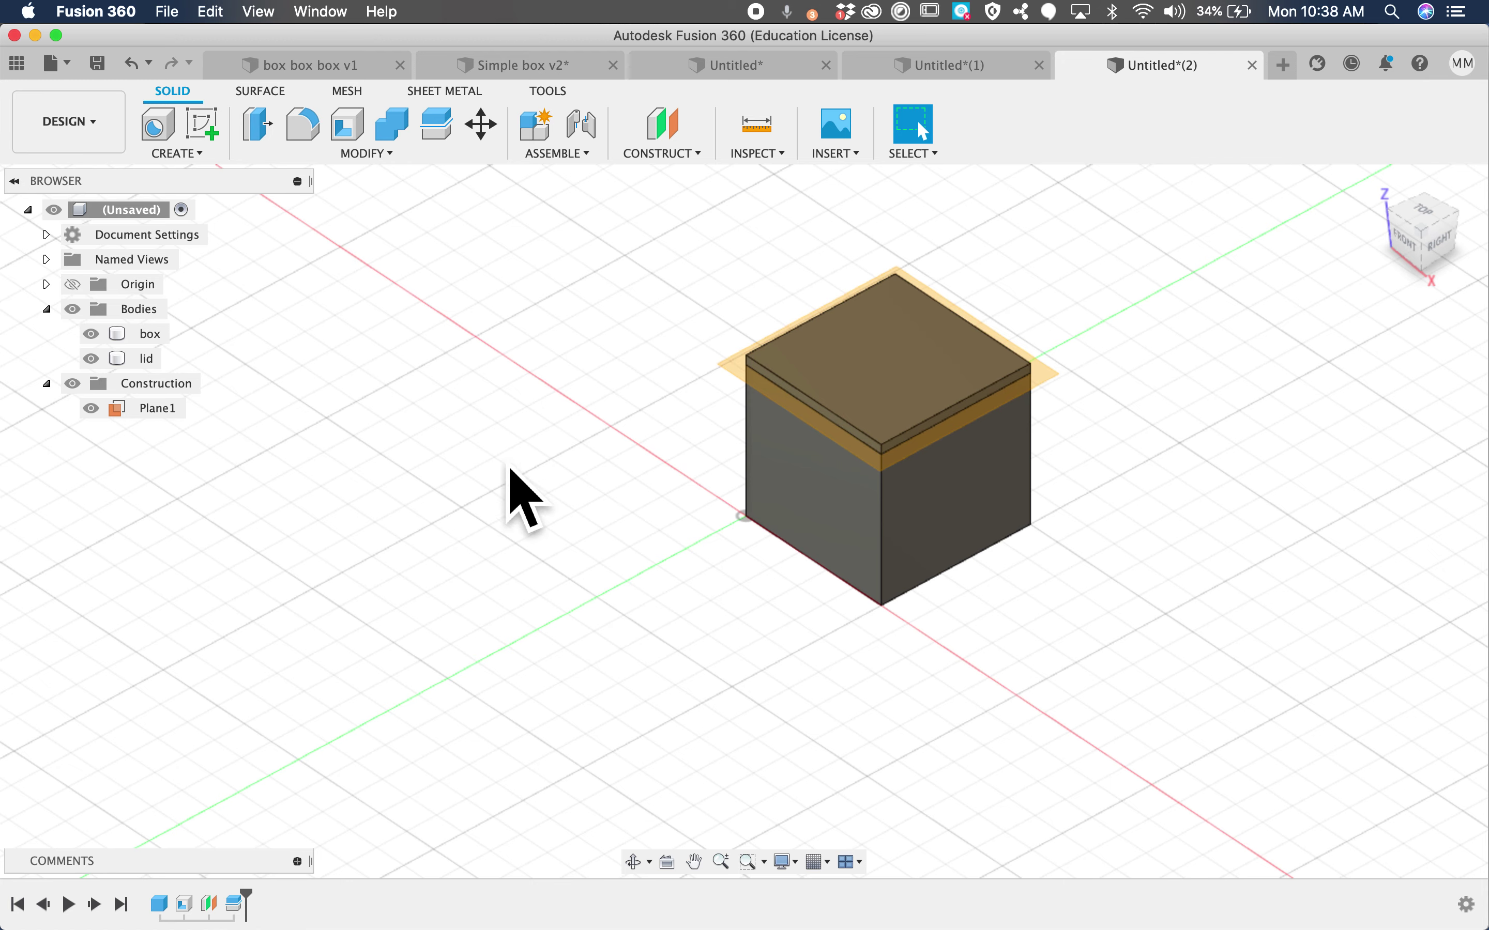
- Move the lid about 6.463 cm off to one side of the box
key("m")
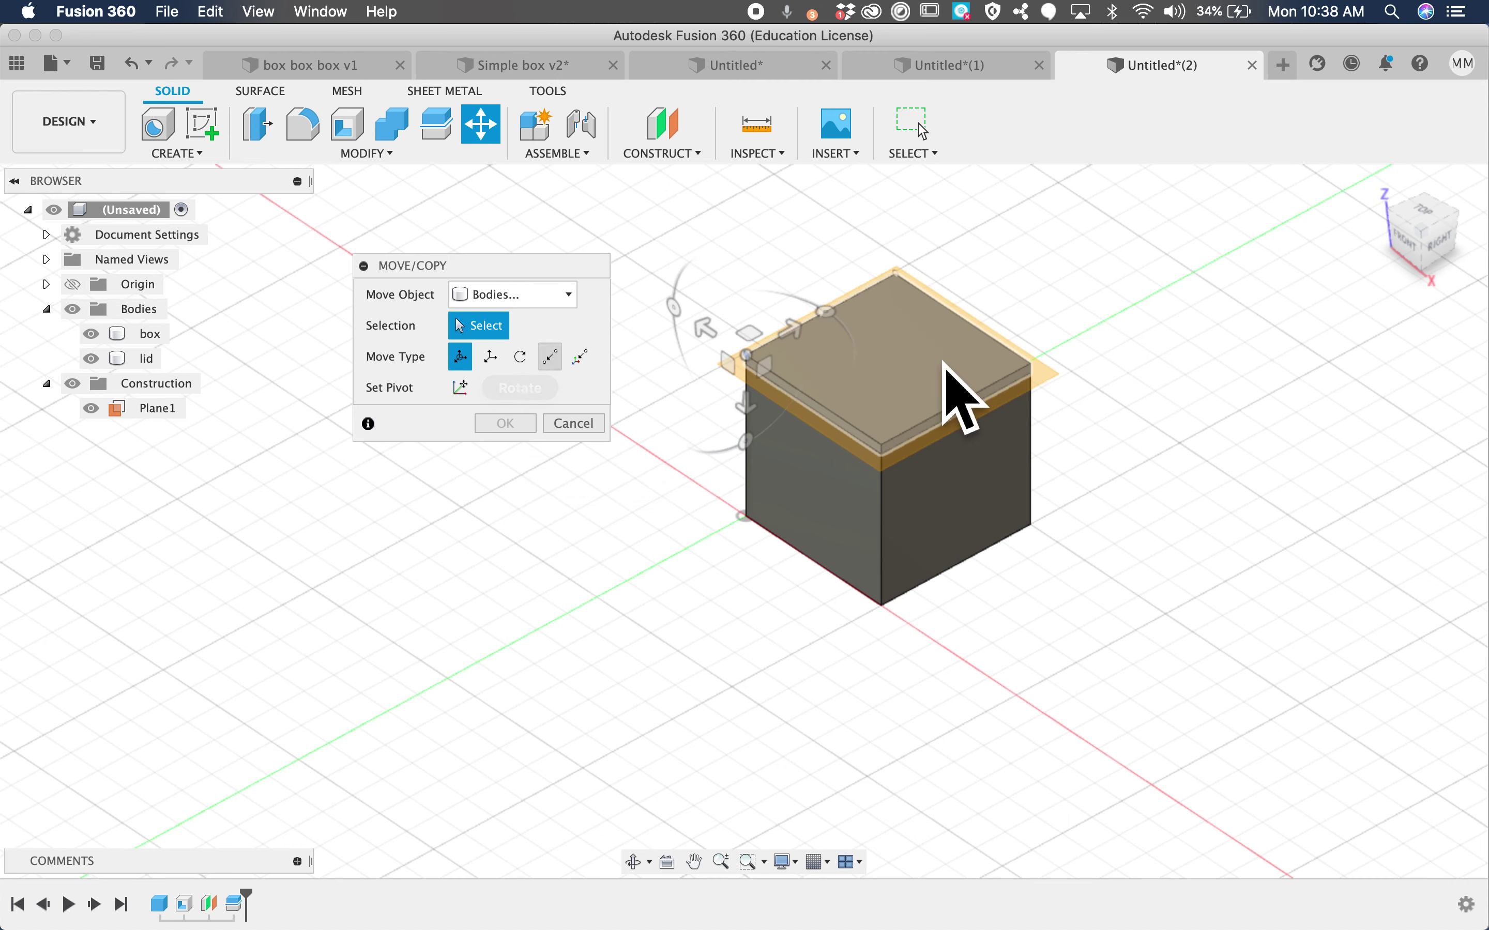
left_click(930, 377)
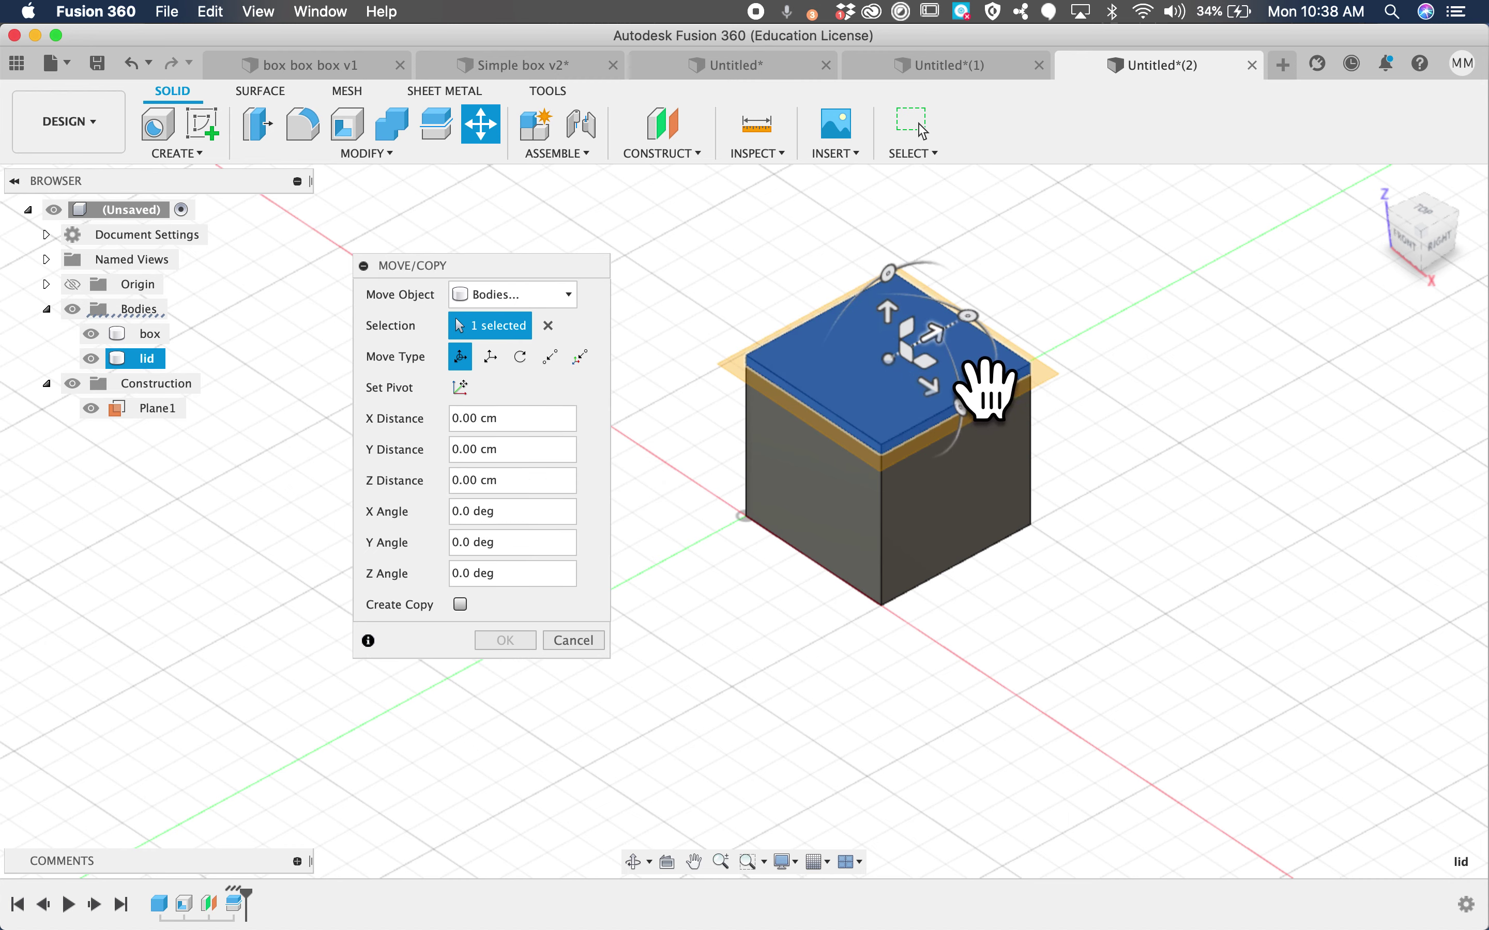
left_click_drag(966, 388, 1132, 236)
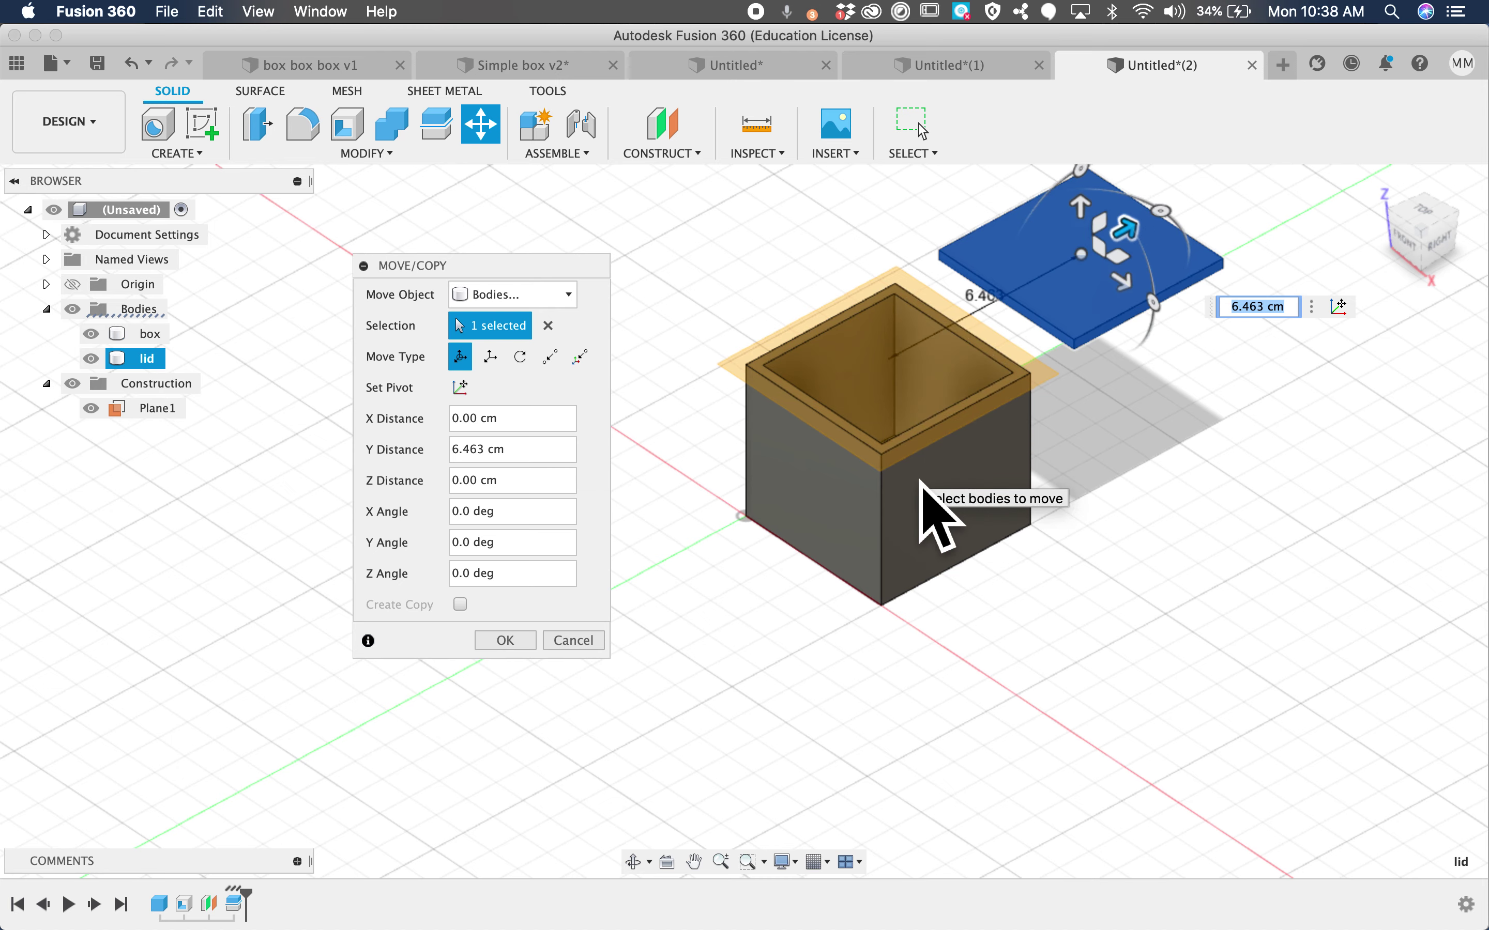
left_click(510, 642)
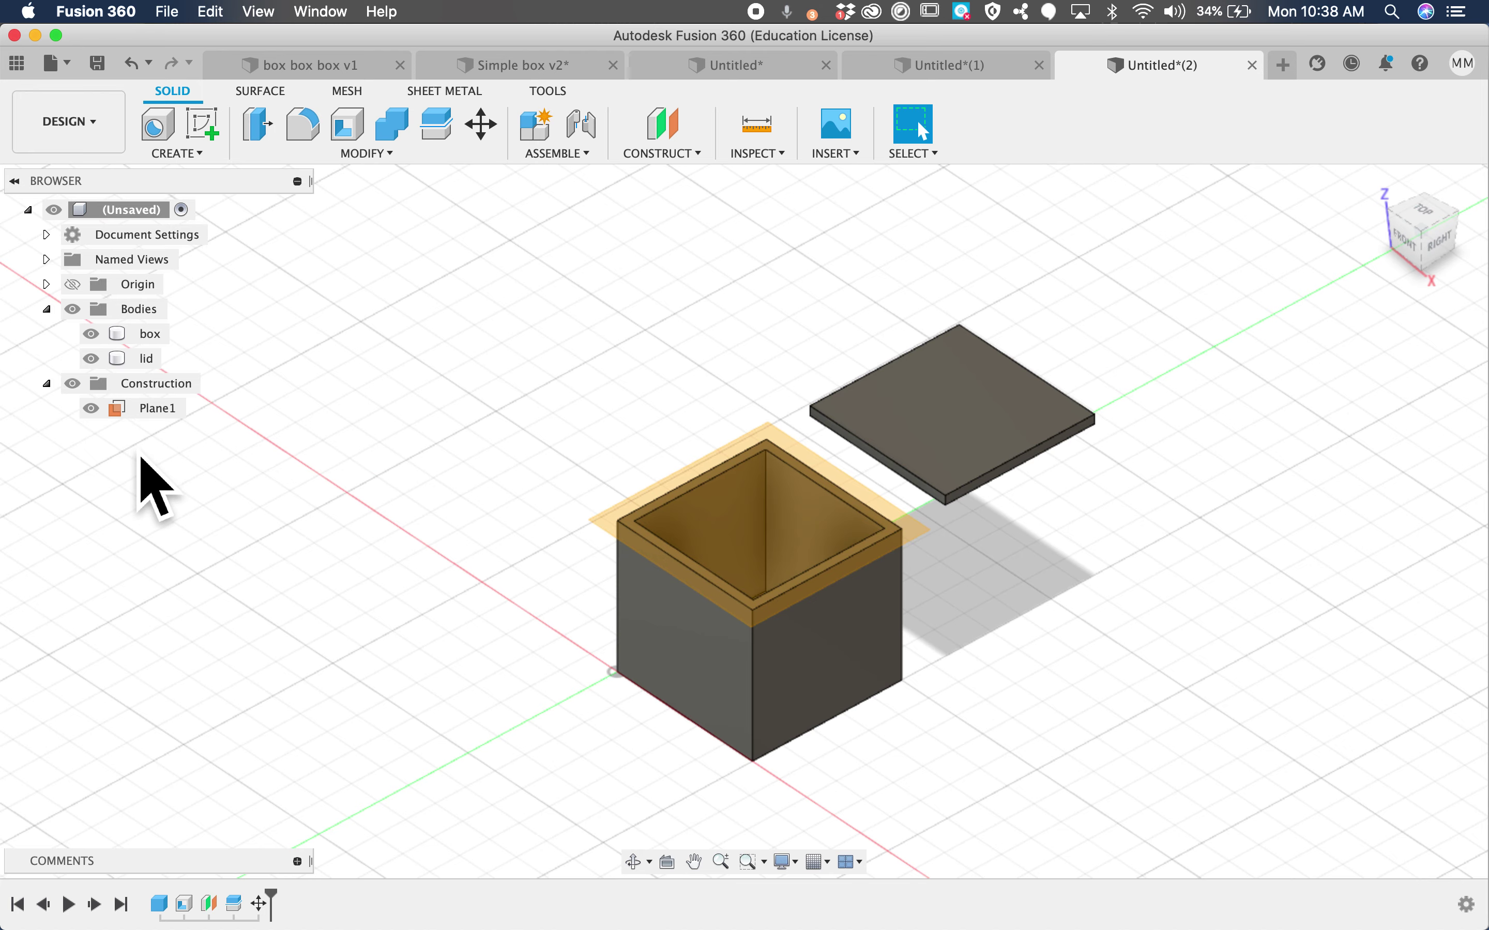
- Hide the splitting plane Plane1 and select the lid body
left_click(112, 412)
key("v")
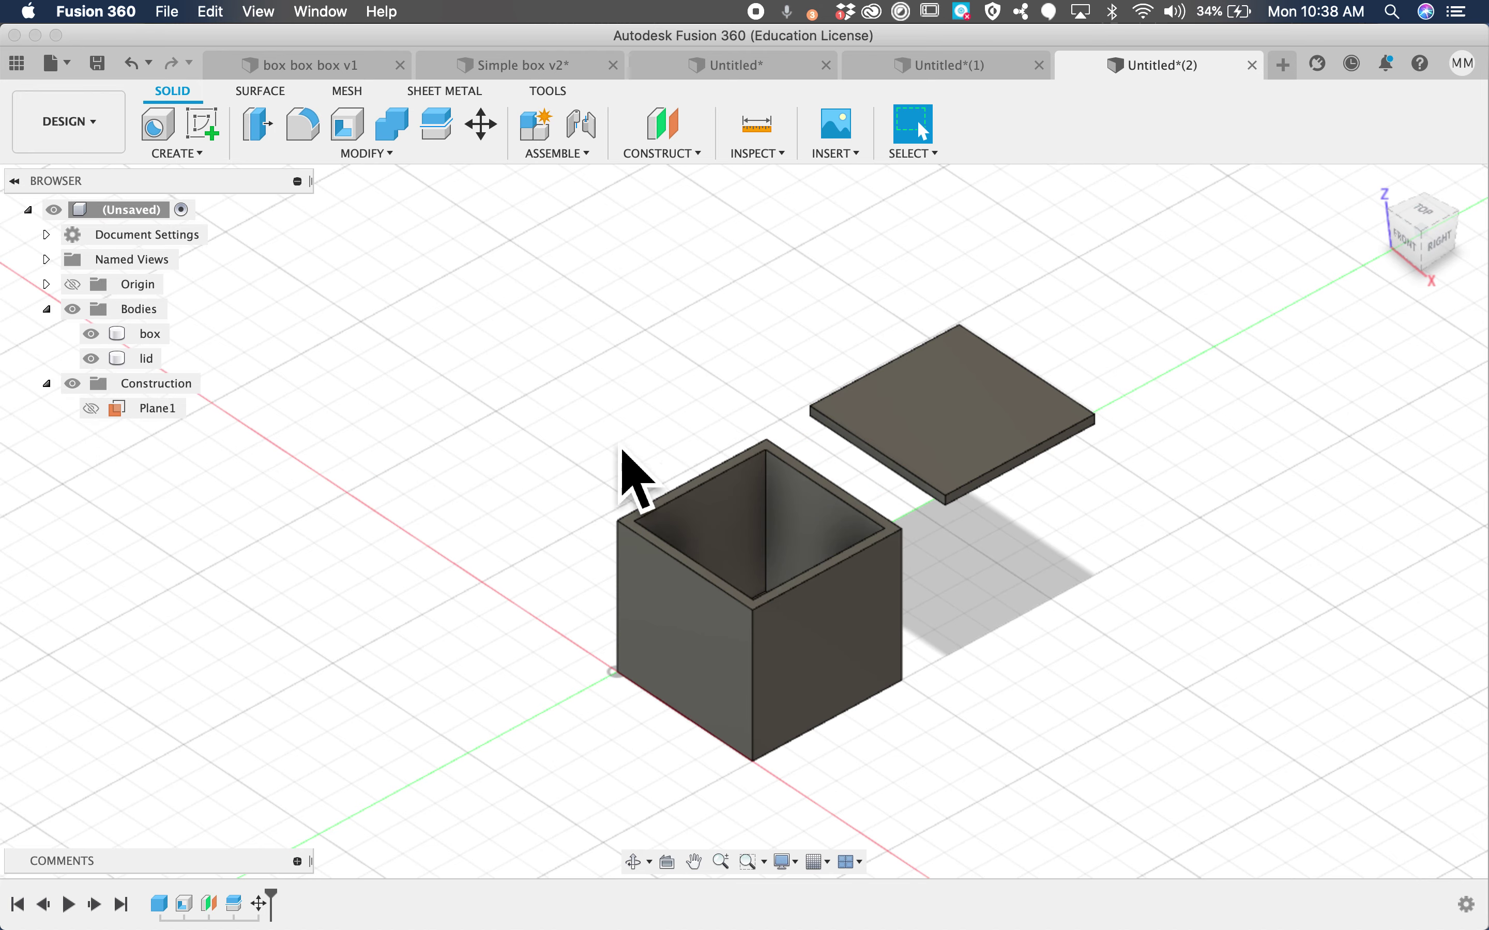
left_click(1140, 432)
scroll(1140, 432, "left", 3, "shift")
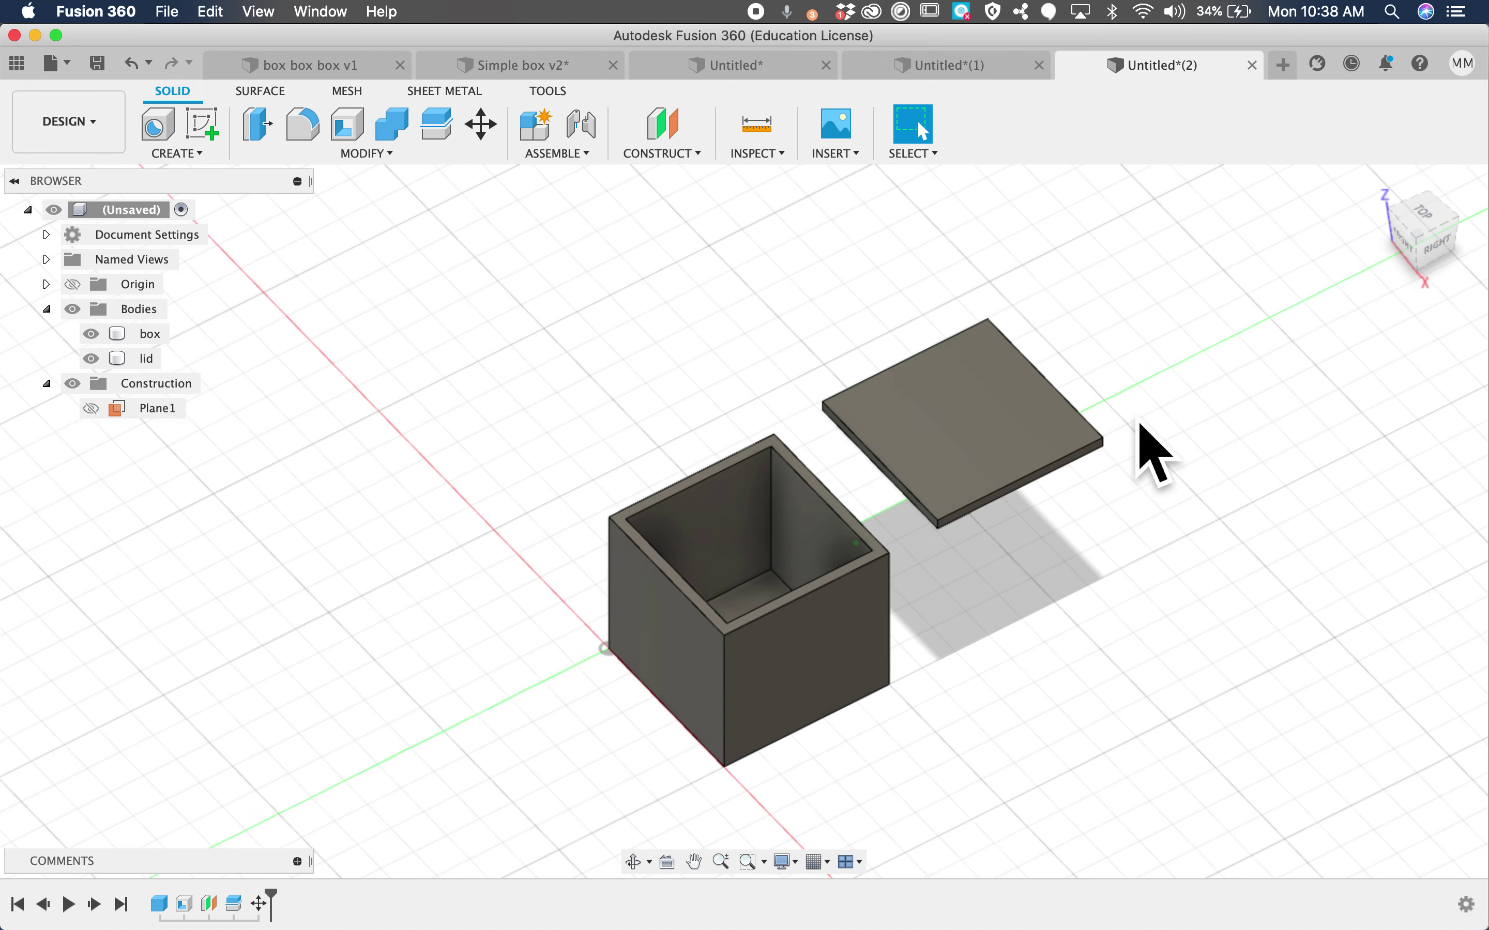
left_click(946, 416)
scroll(947, 416, "down", 5, "shift")
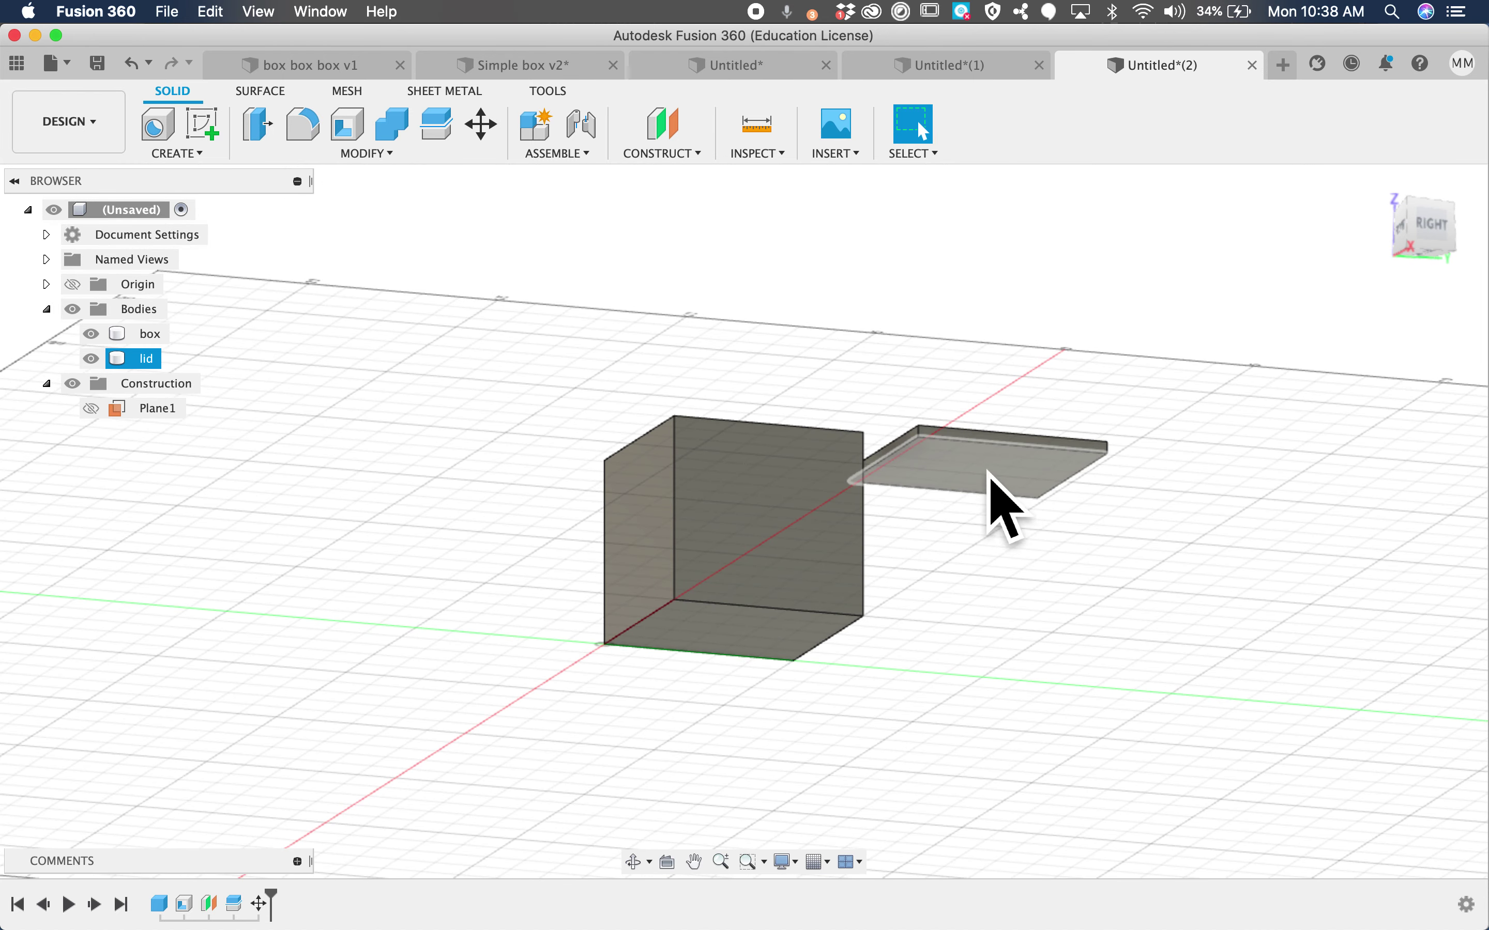
- Join a 2.075 cm wide, 0.50 cm tall cylinder to the lid's top face
scroll(978, 511, "up", 10, "shift")
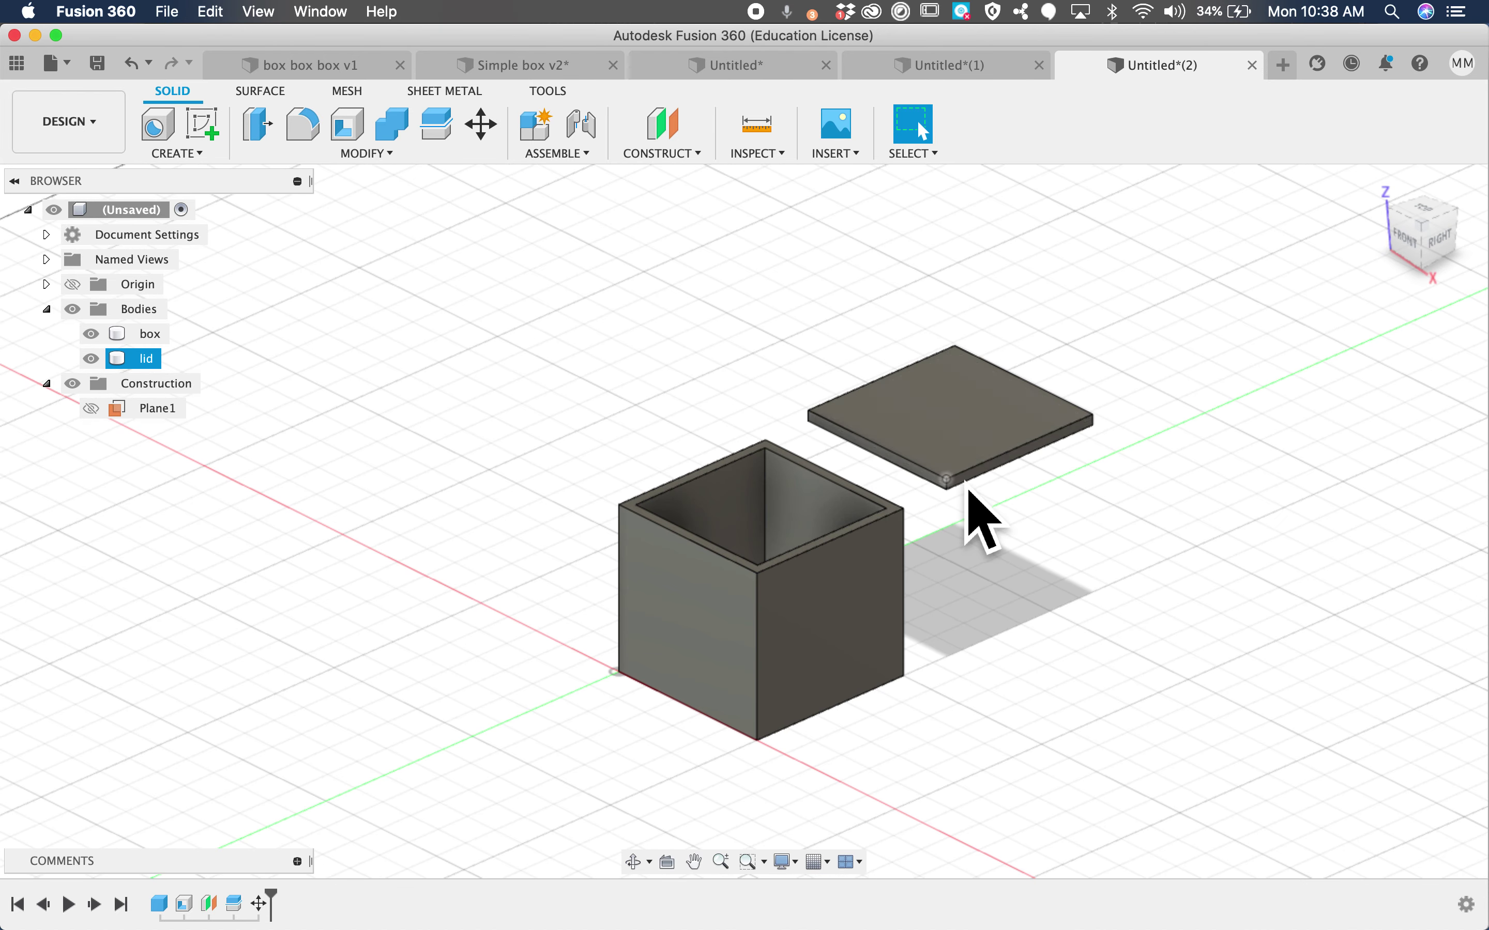
left_click(198, 159)
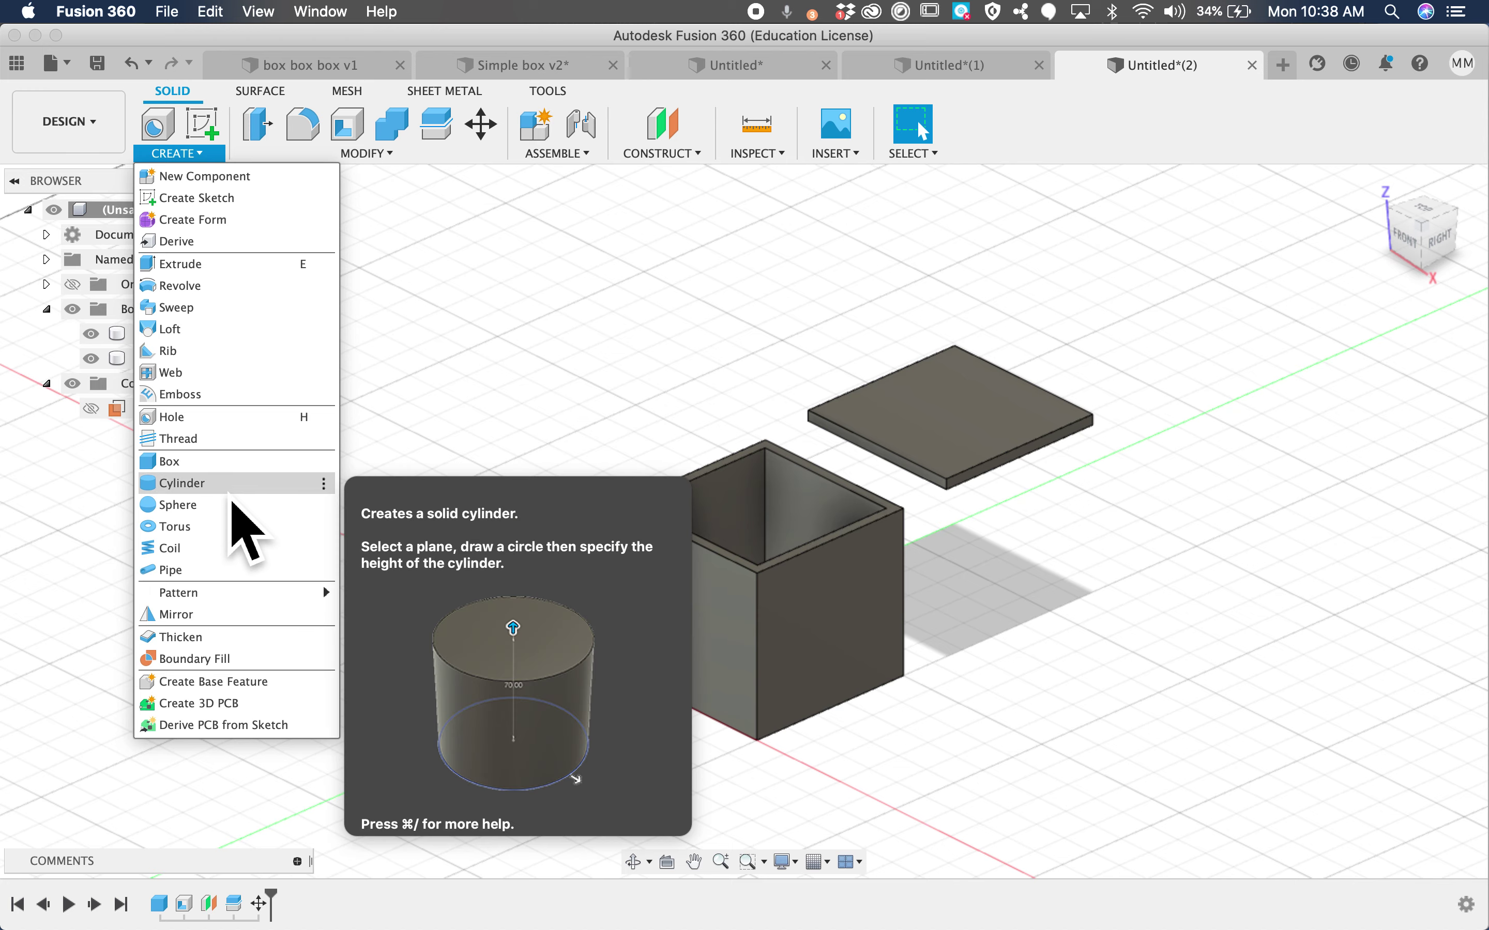
left_click(233, 499)
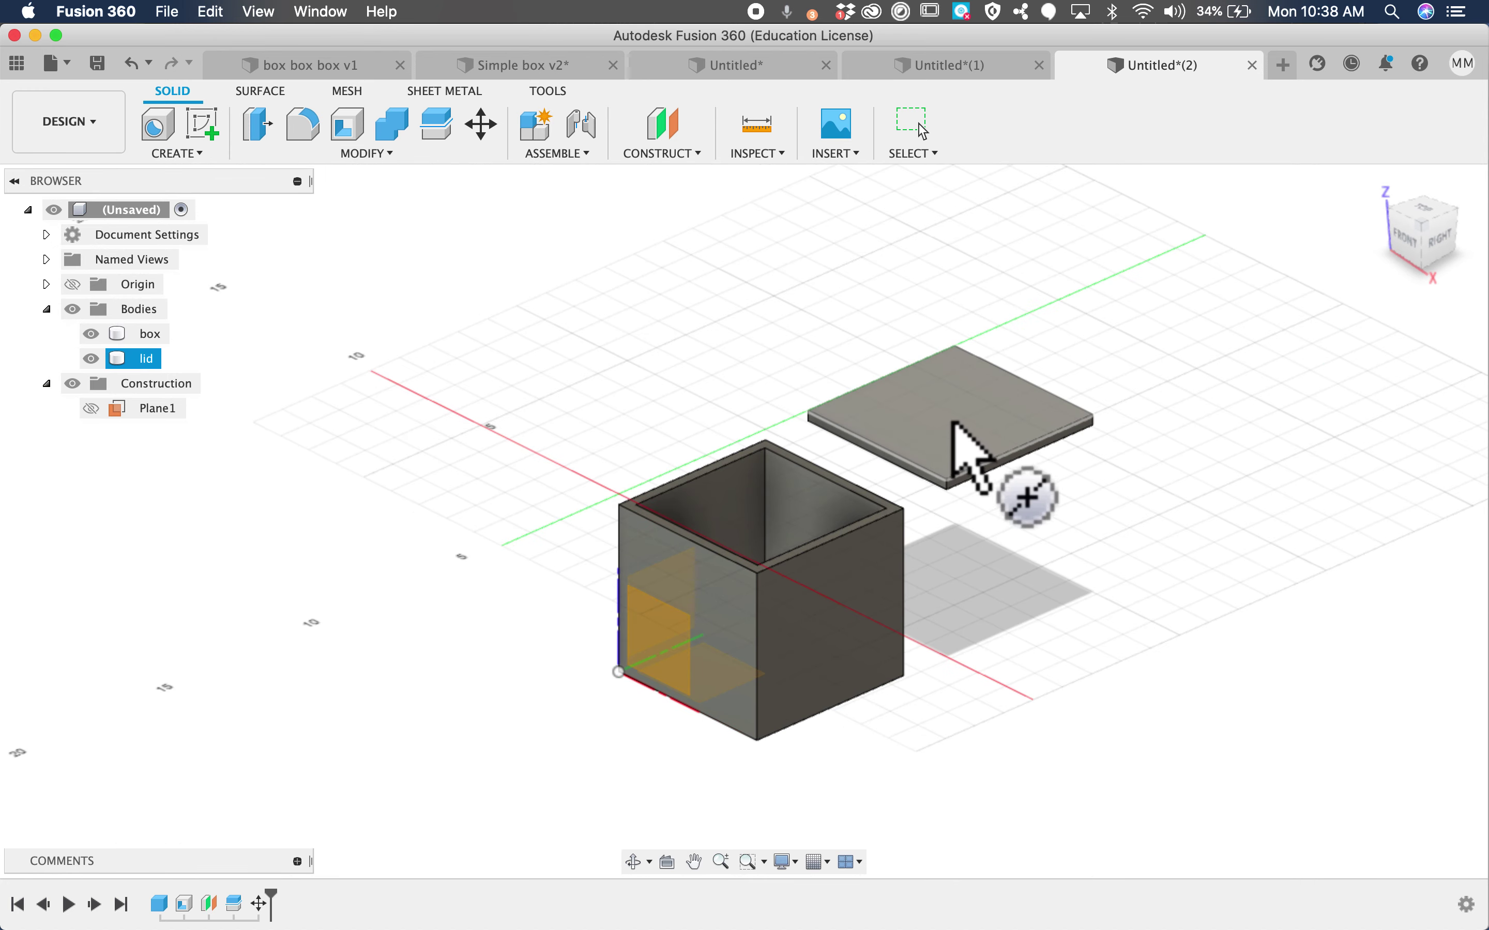
left_click(964, 448)
left_click(1437, 215)
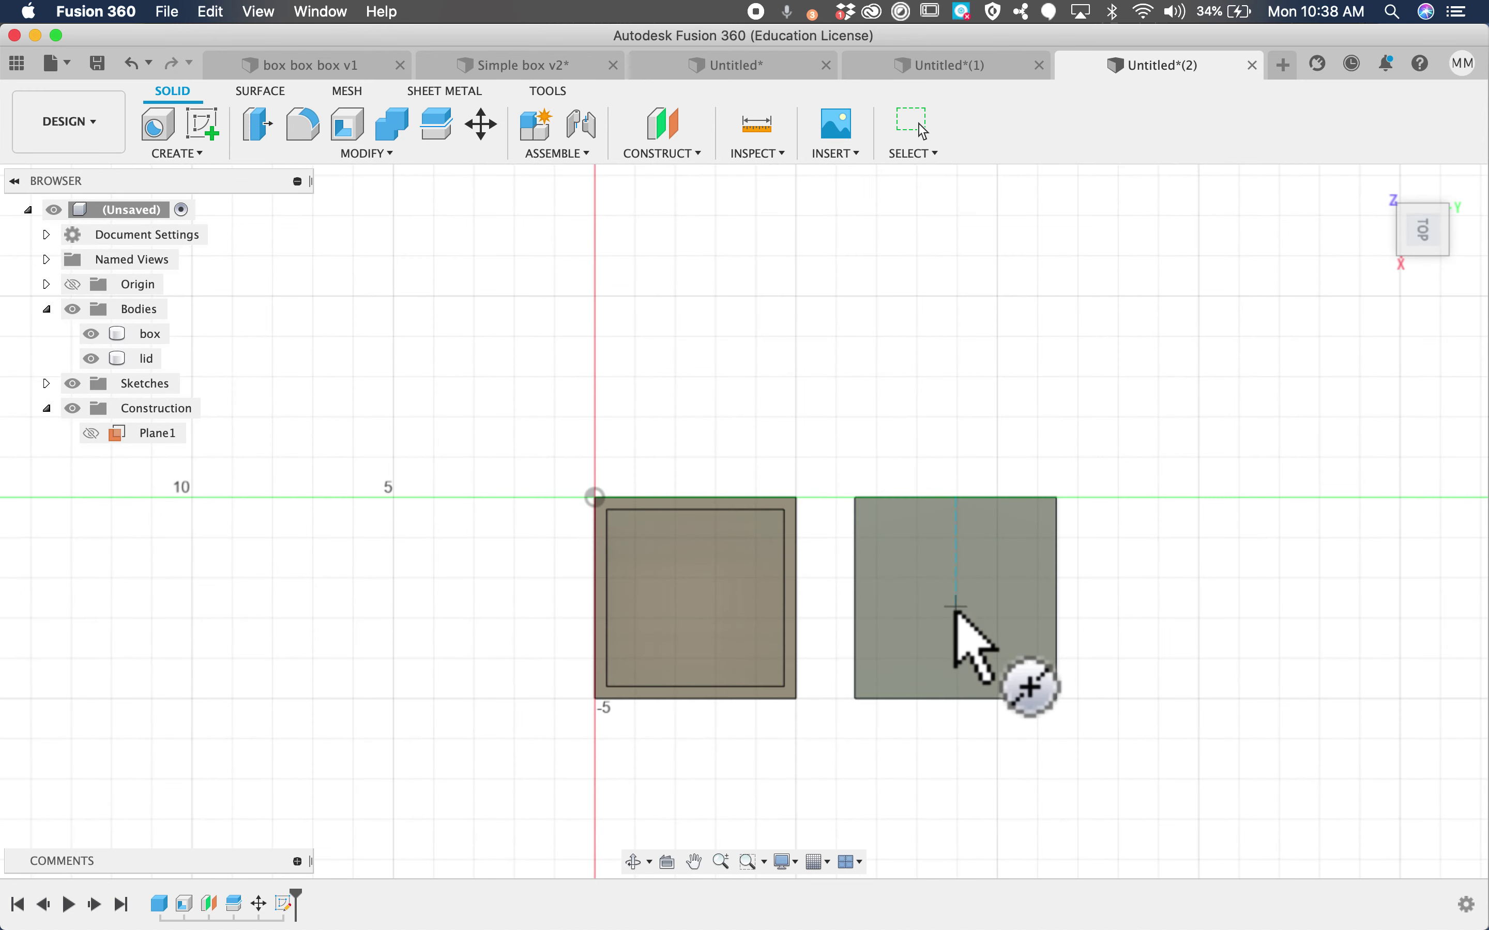
left_click(955, 607)
left_click(999, 607)
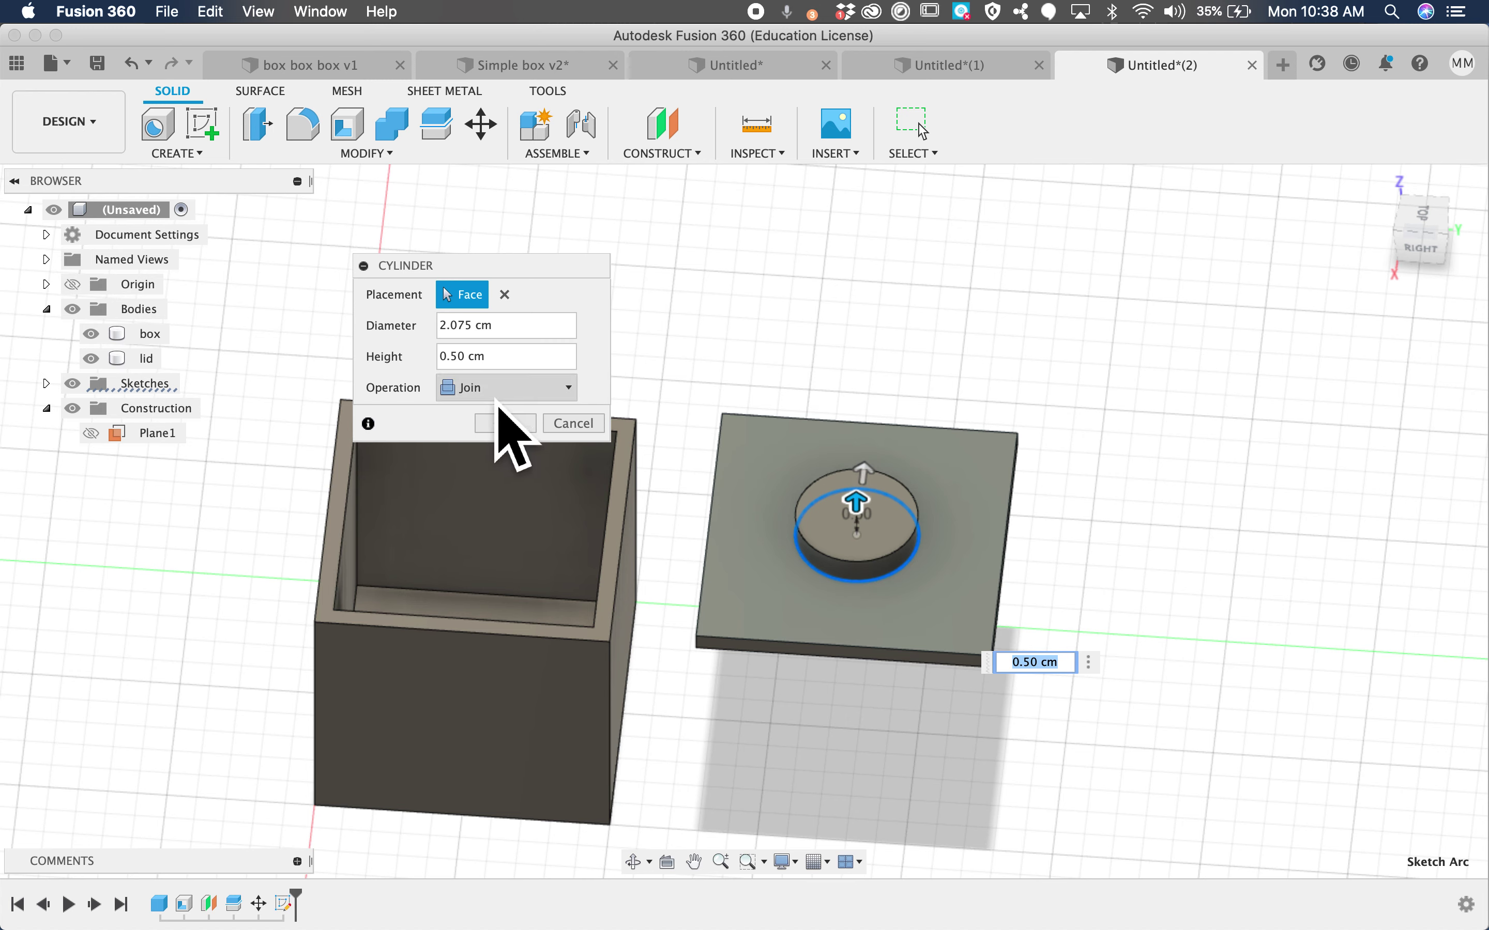
left_click(514, 430)
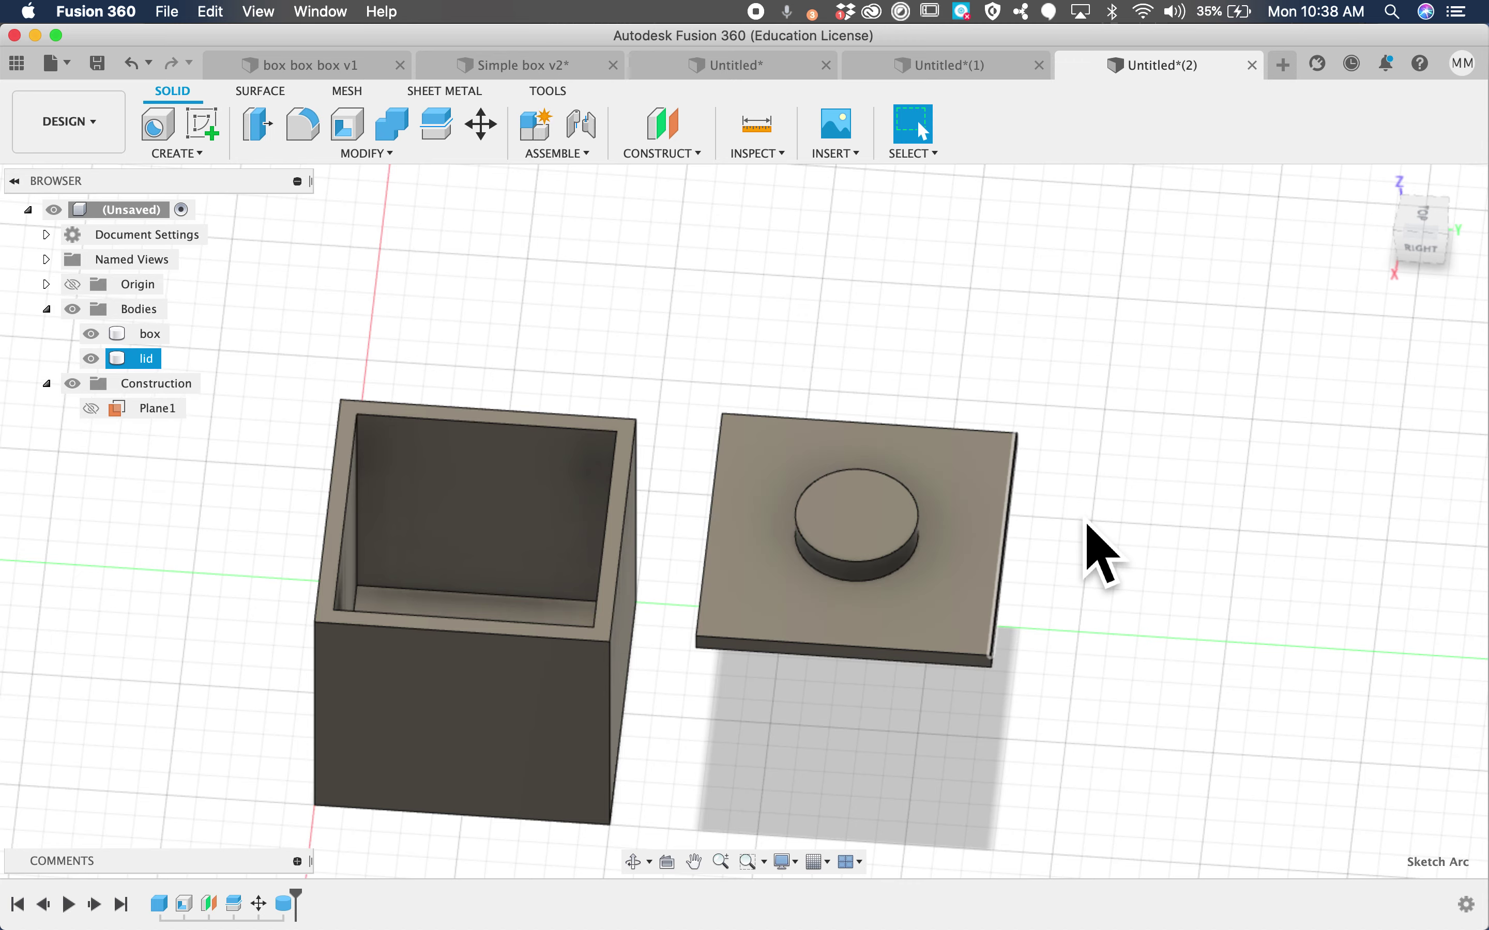
left_click(916, 495)
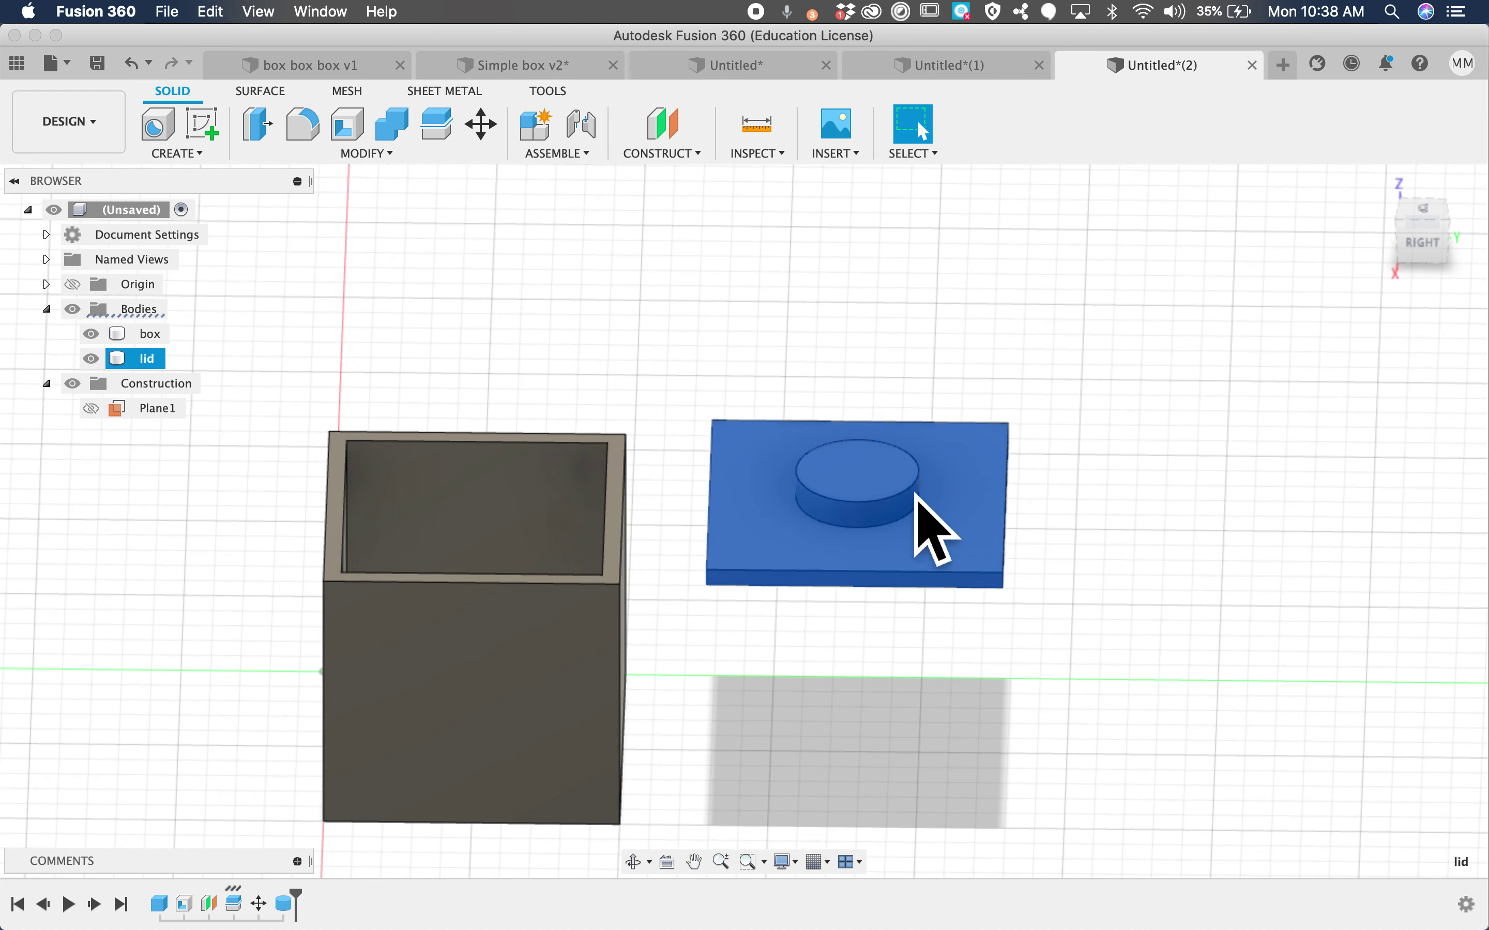
left_click(1069, 522)
- From a bottom view, outline a 4.6 × 4.6 cm box on the lid's underside
middle_click_drag(1069, 522, 1275, 332, "shift")
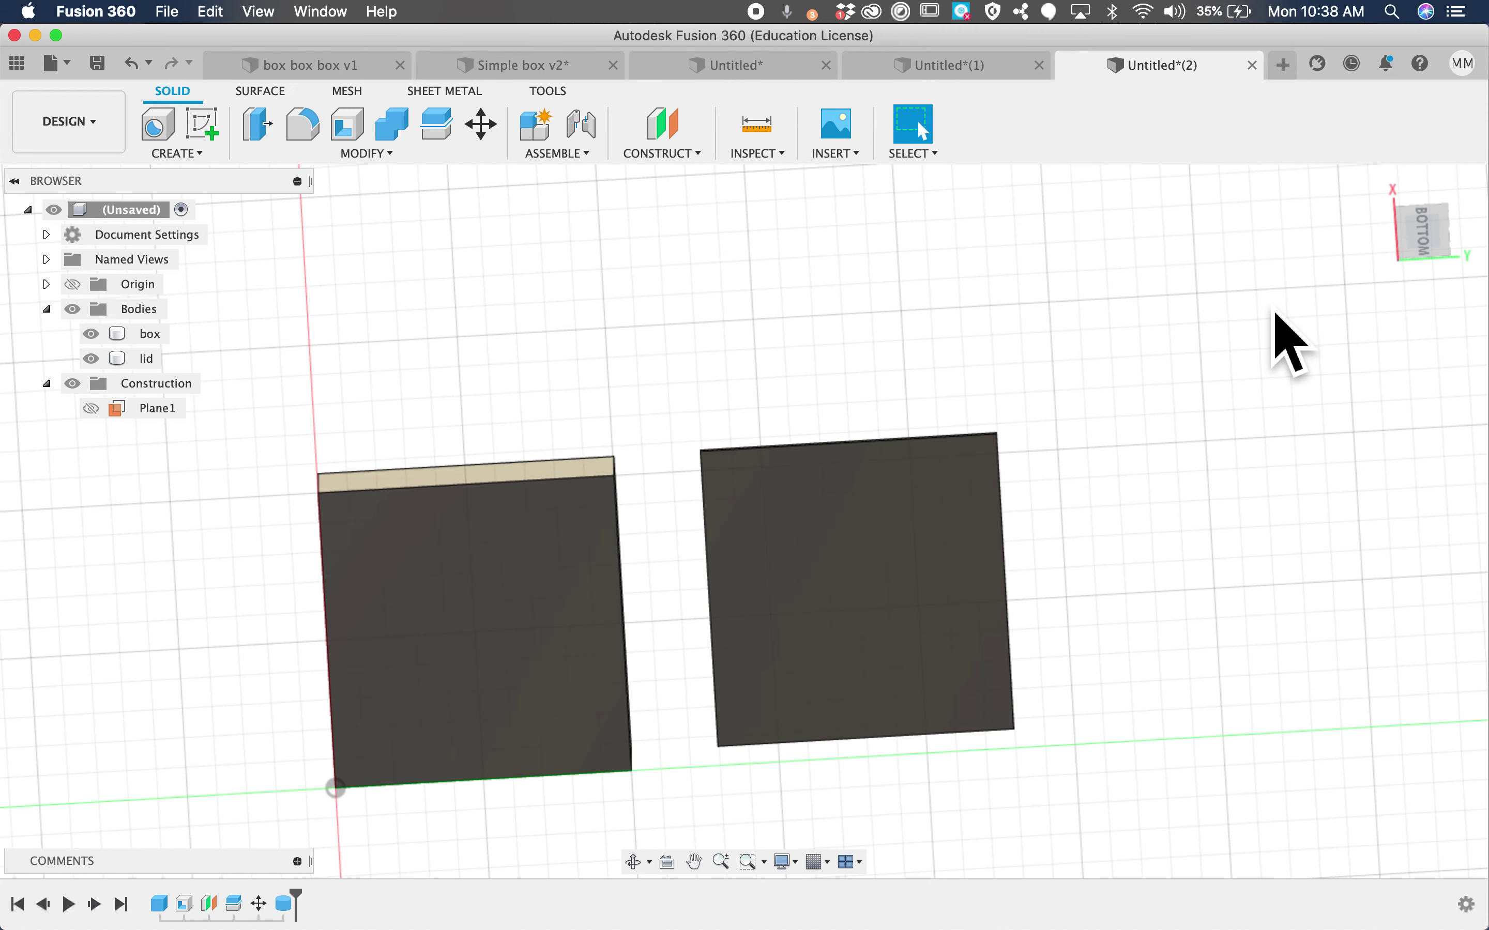
left_click(1443, 246)
left_click(881, 582)
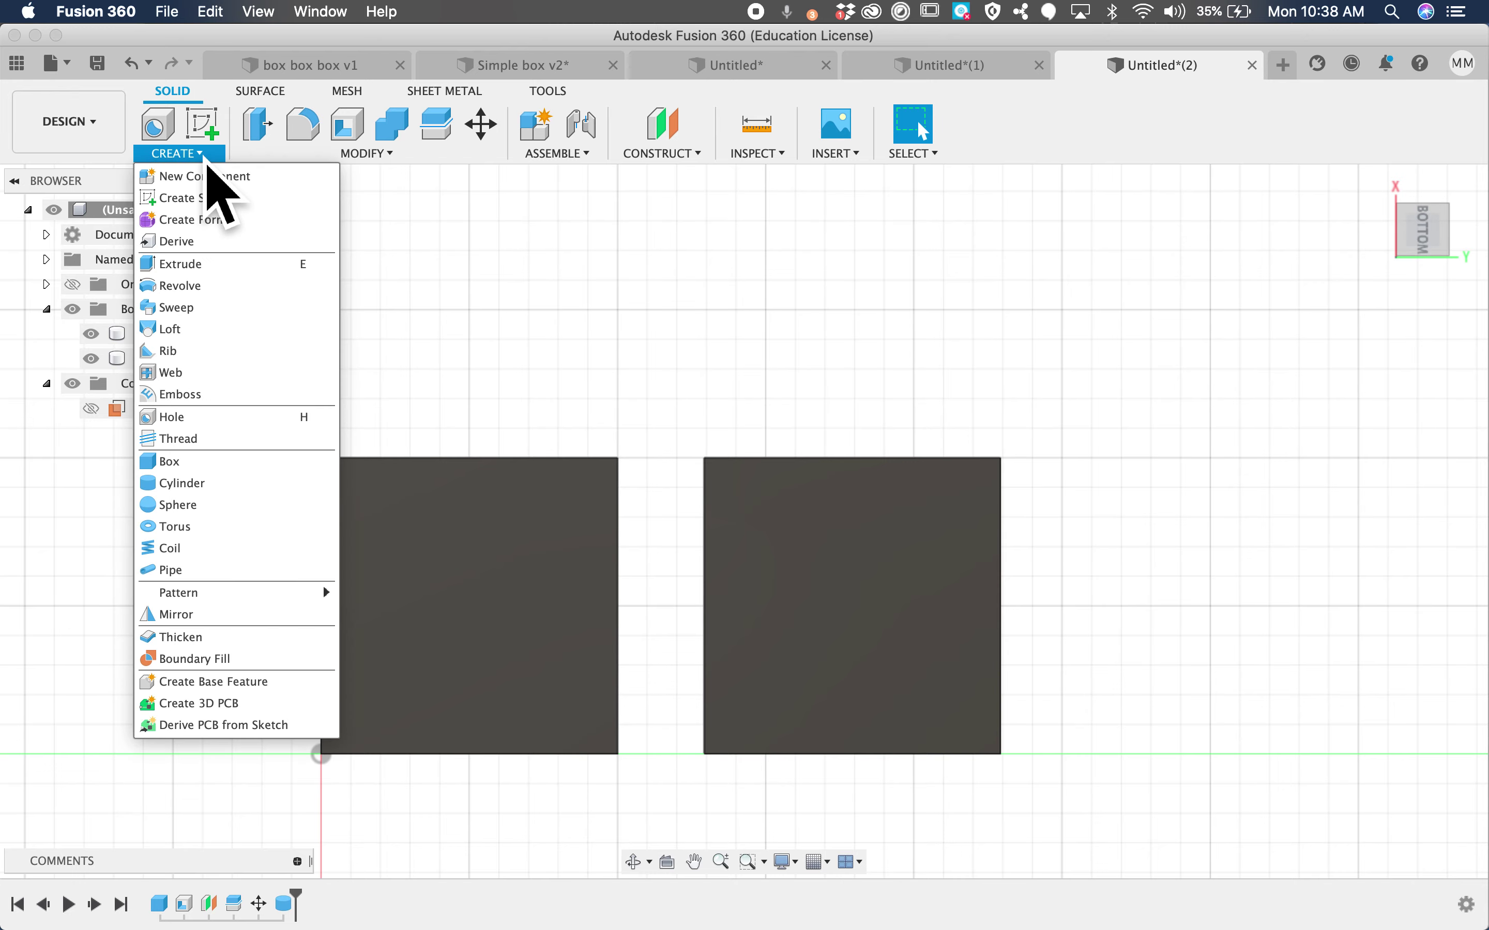
left_click(203, 463)
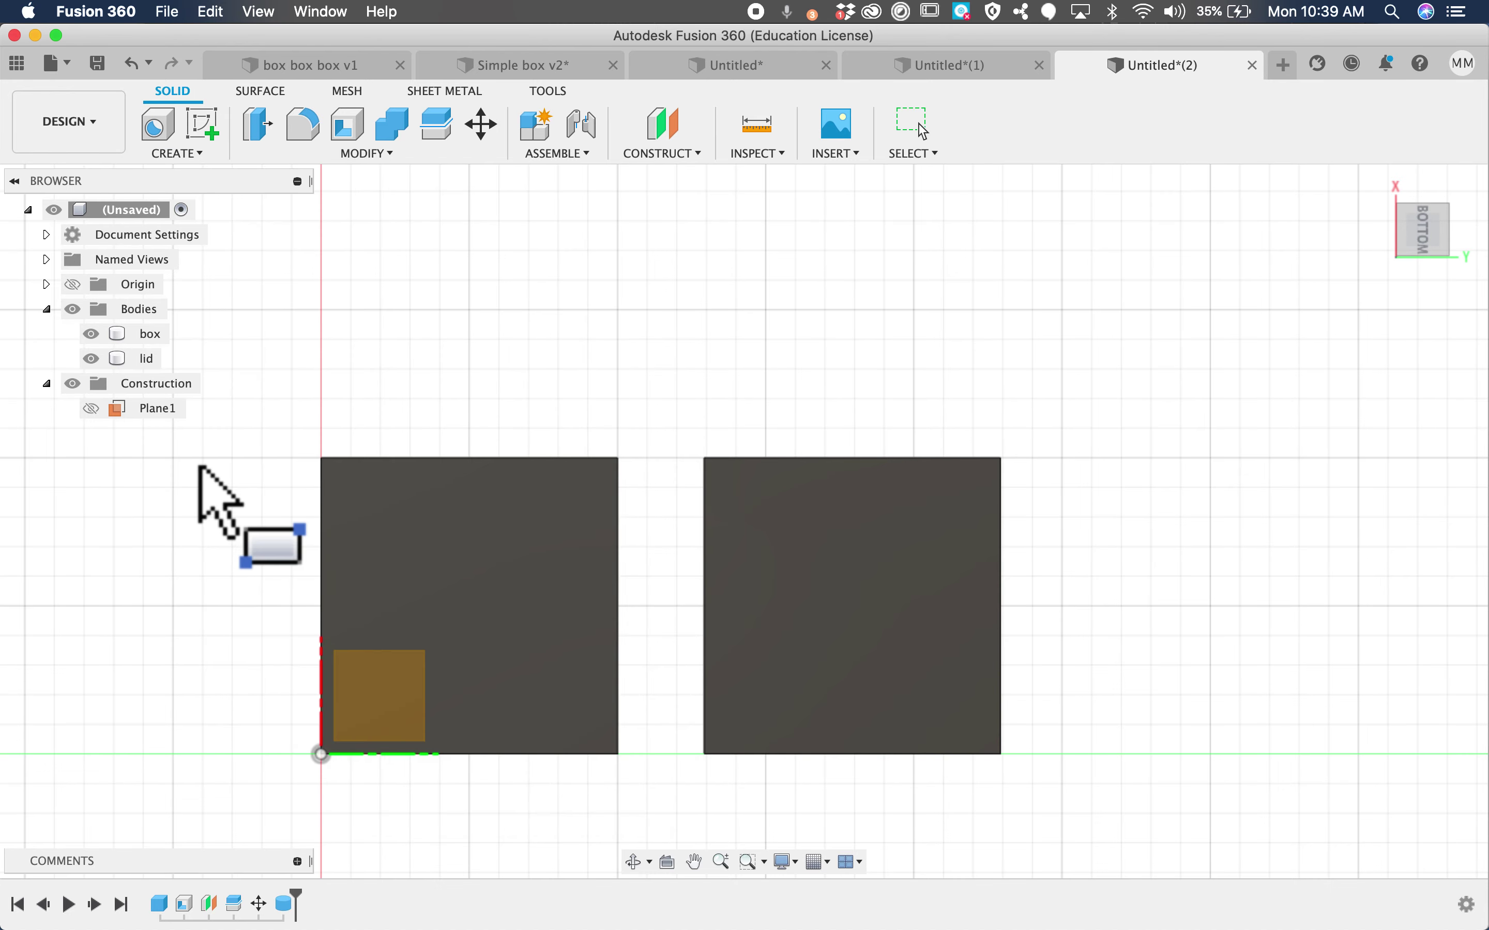
left_click(797, 540)
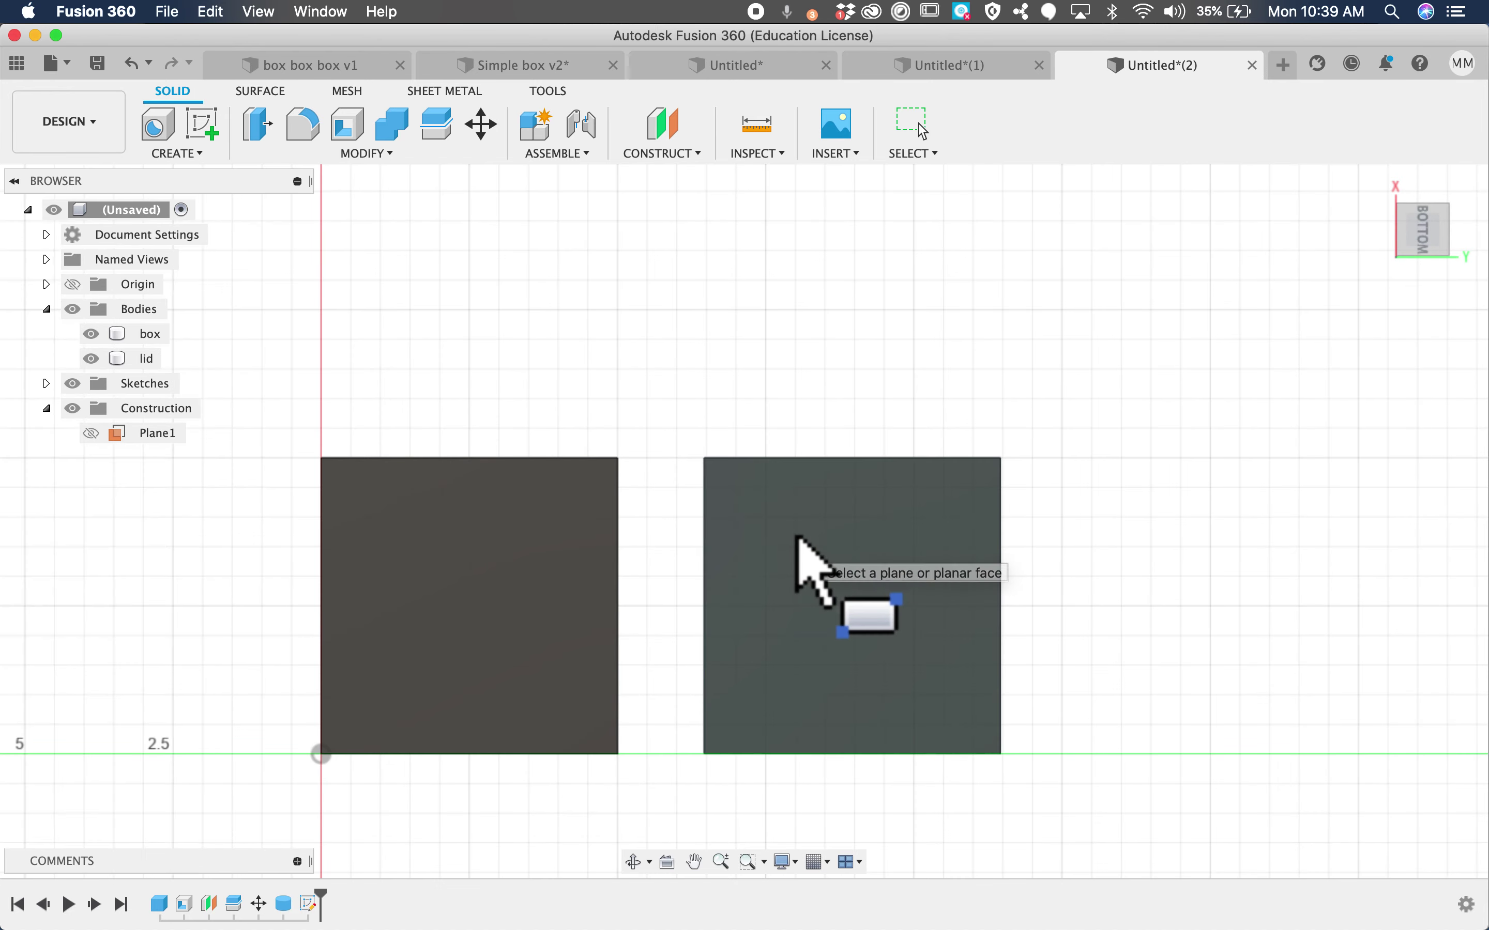
left_click(796, 540)
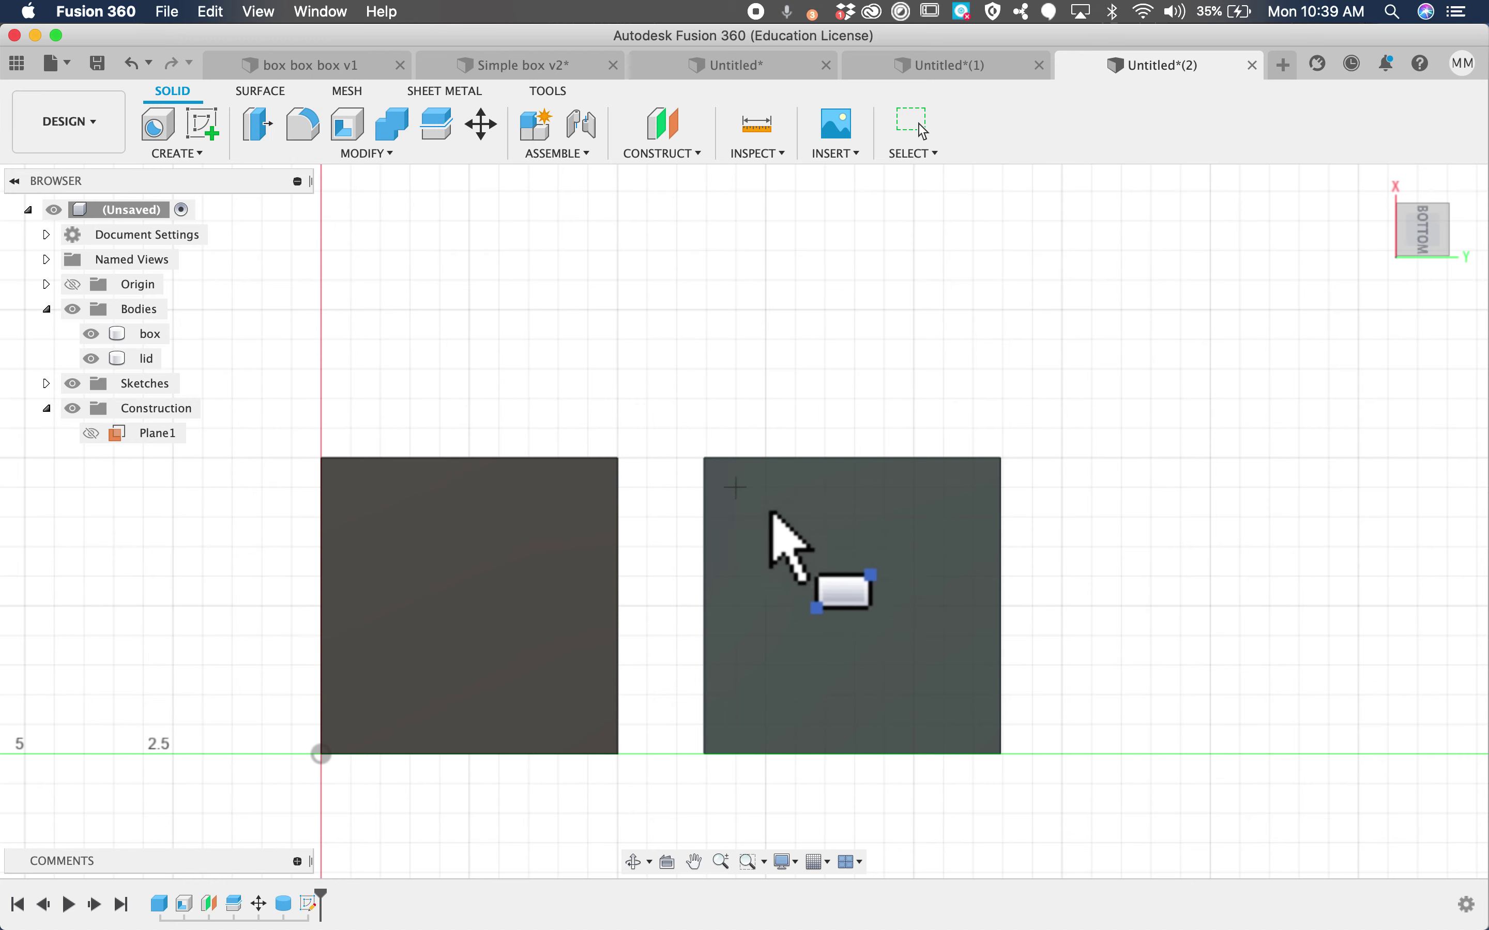
left_click(736, 488)
left_click(974, 724)
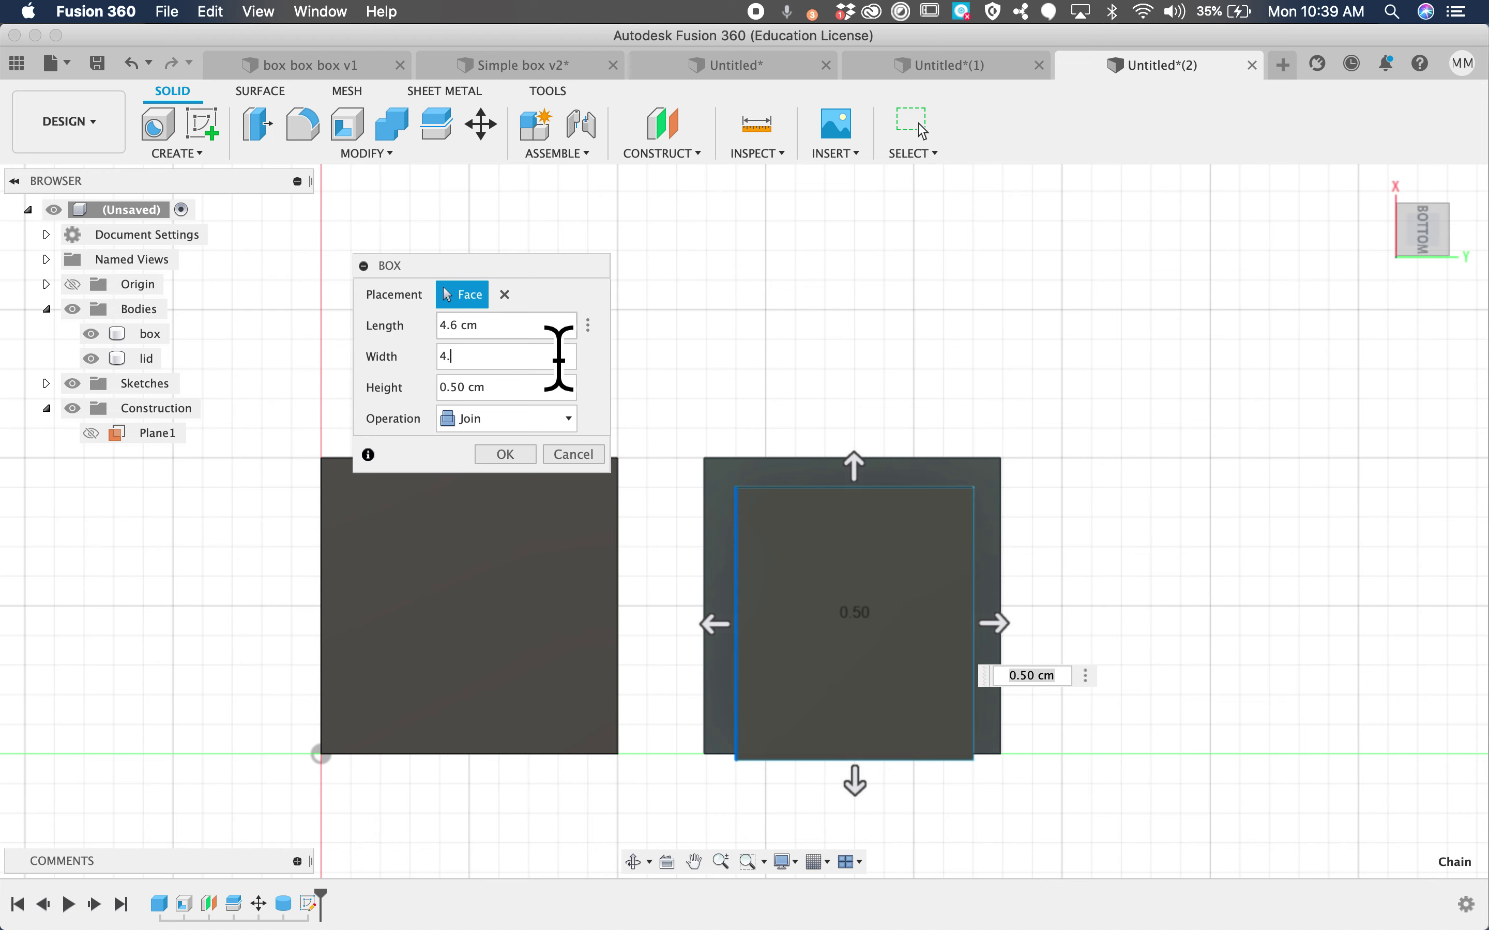
- Give the box a 3 mm height and create it as a separate new body, Body3
type("6")
key("Tab")
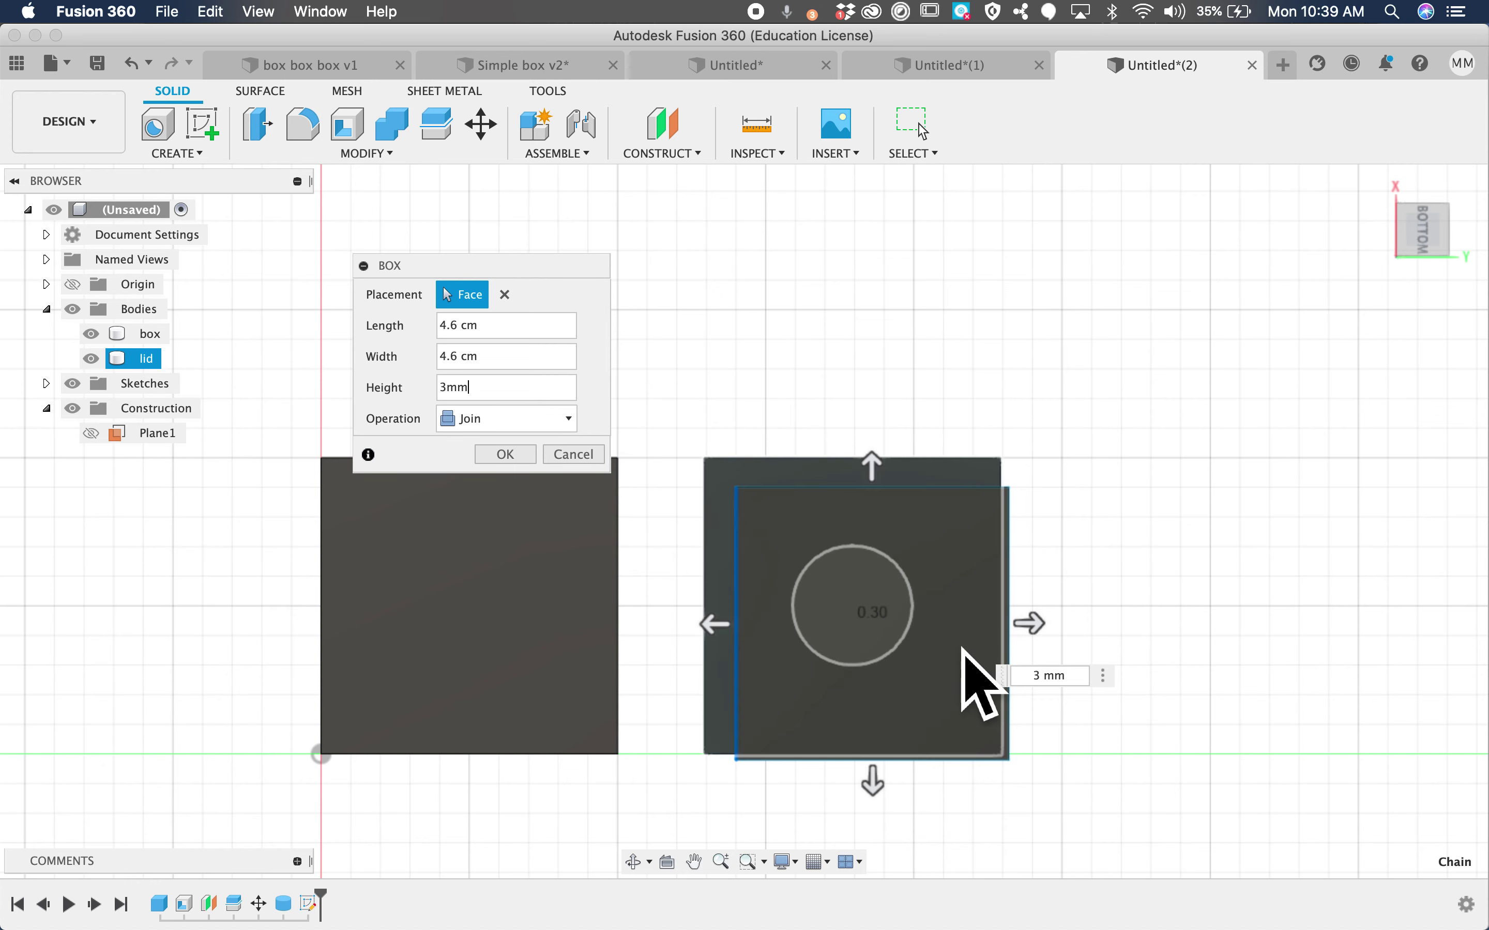
left_click(491, 423)
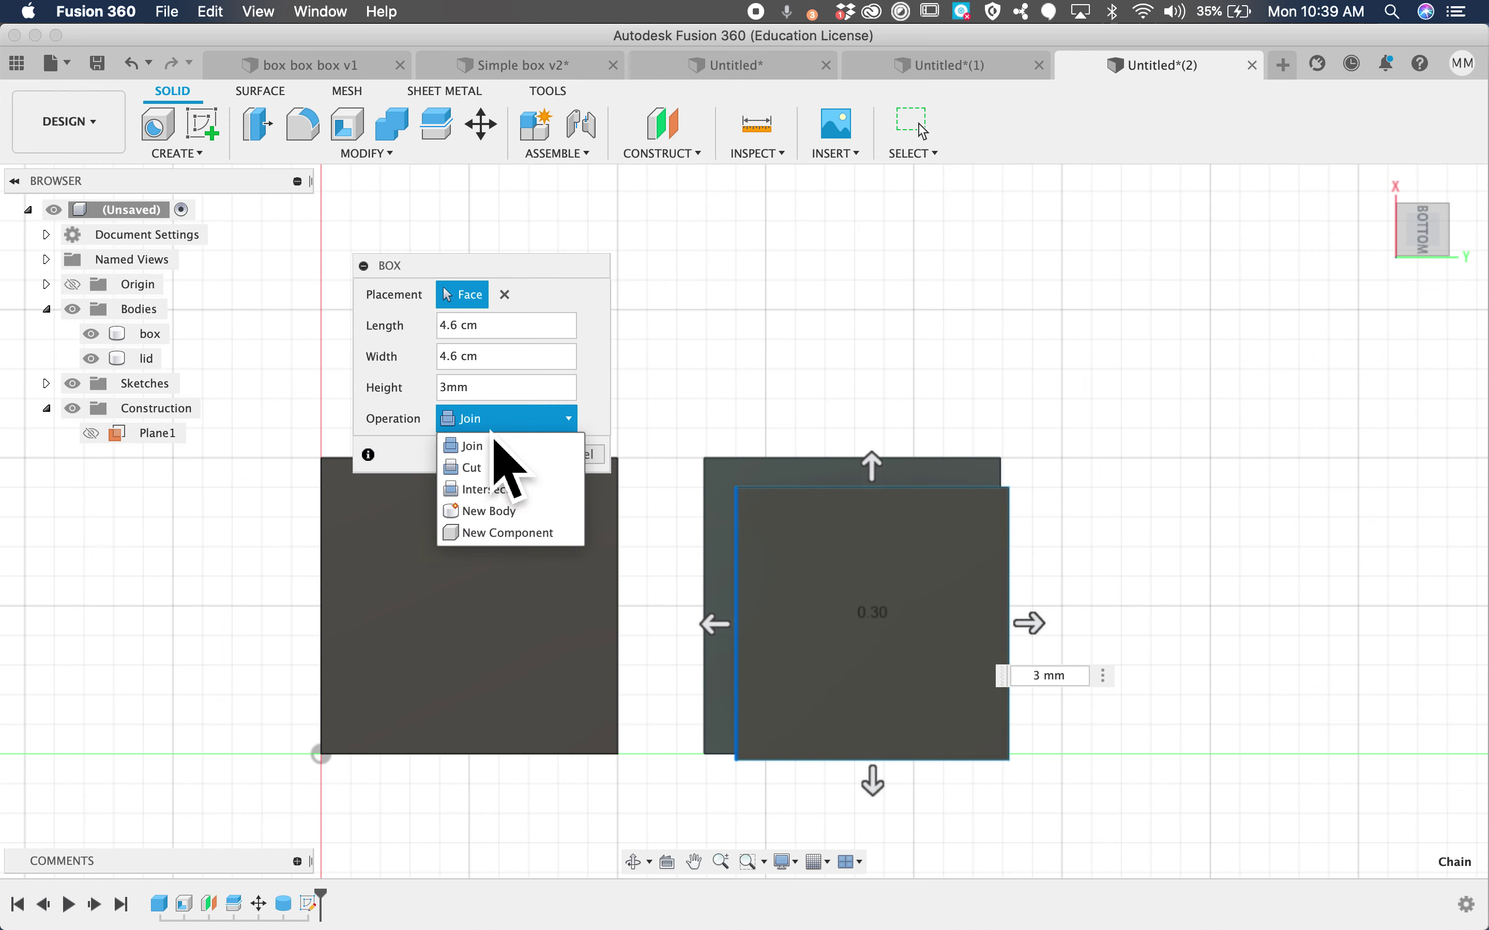
left_click(520, 514)
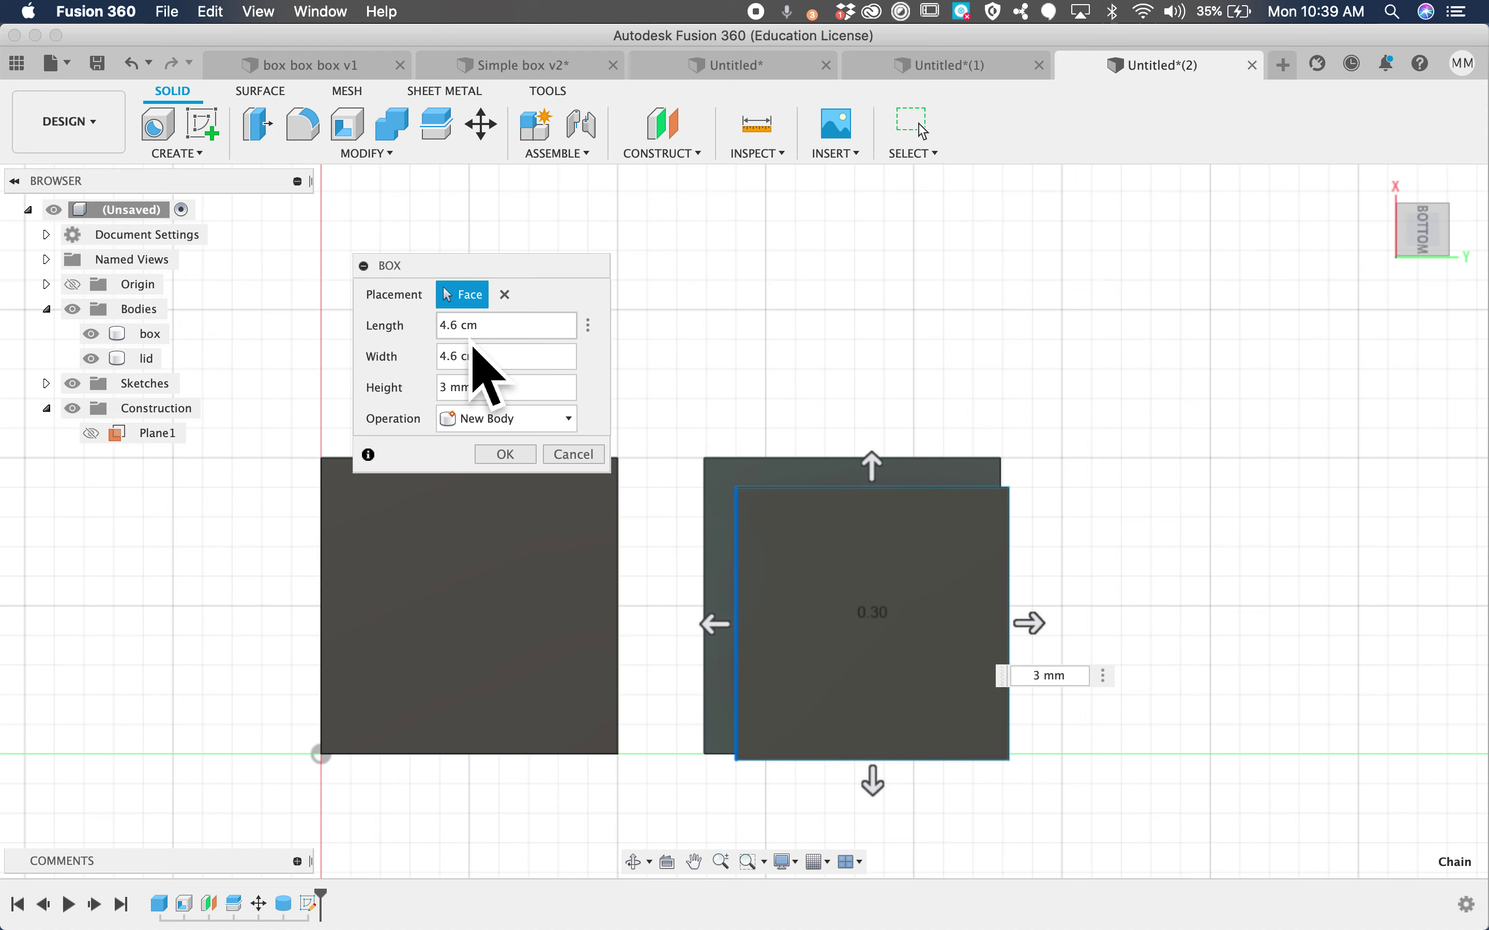
left_click(511, 459)
left_click(936, 359)
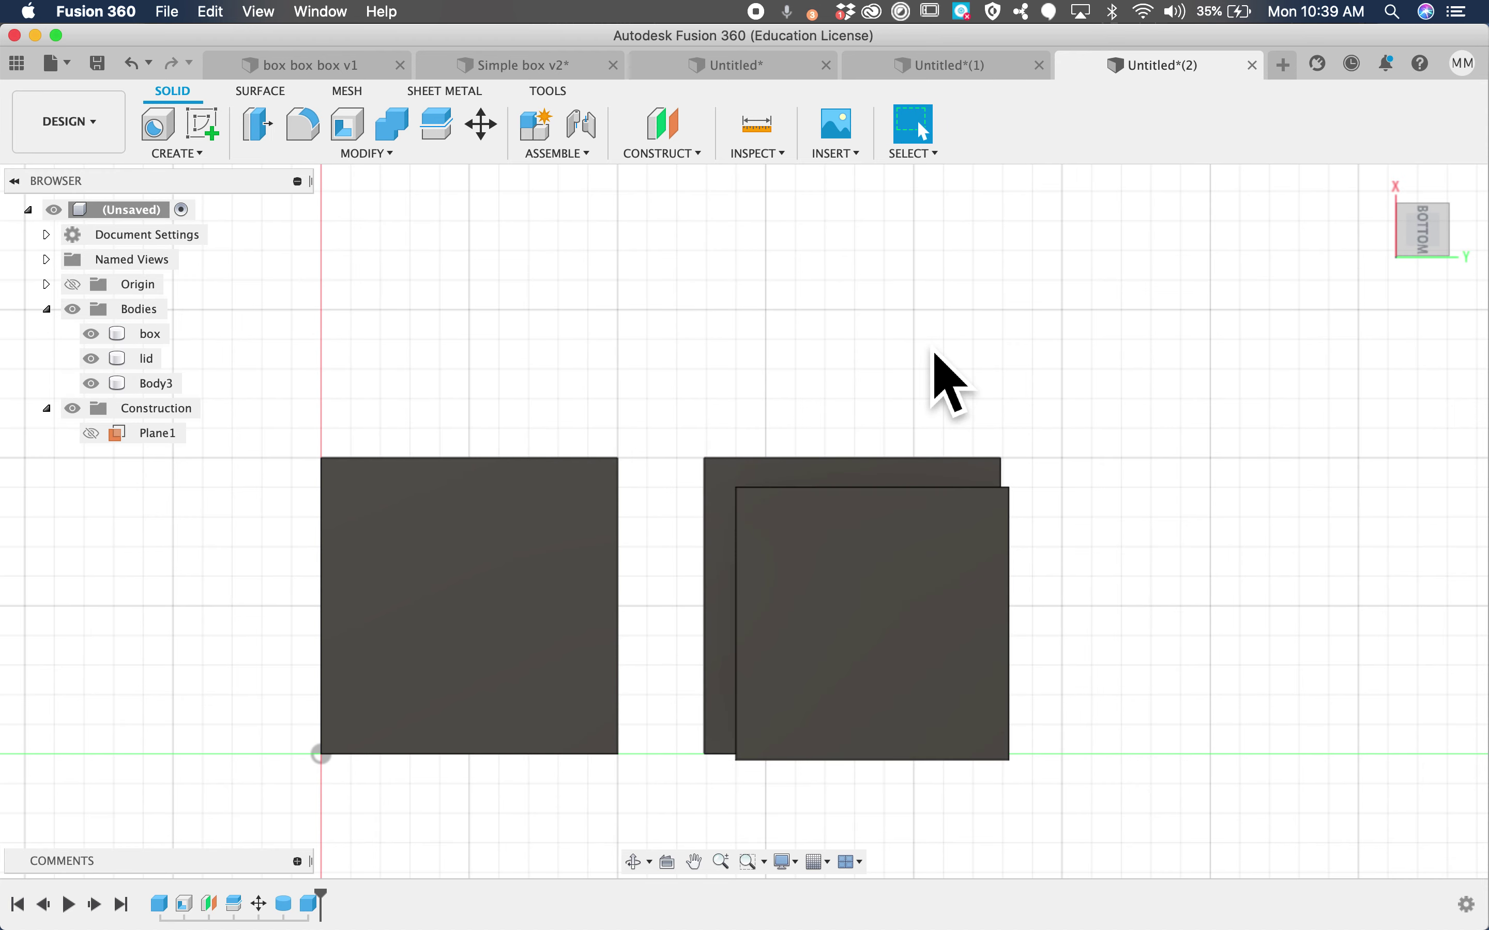
- Move Body3 by −0.297 cm in X and −0.314 cm in Y to centre it under the lid
key("m")
left_click(933, 668)
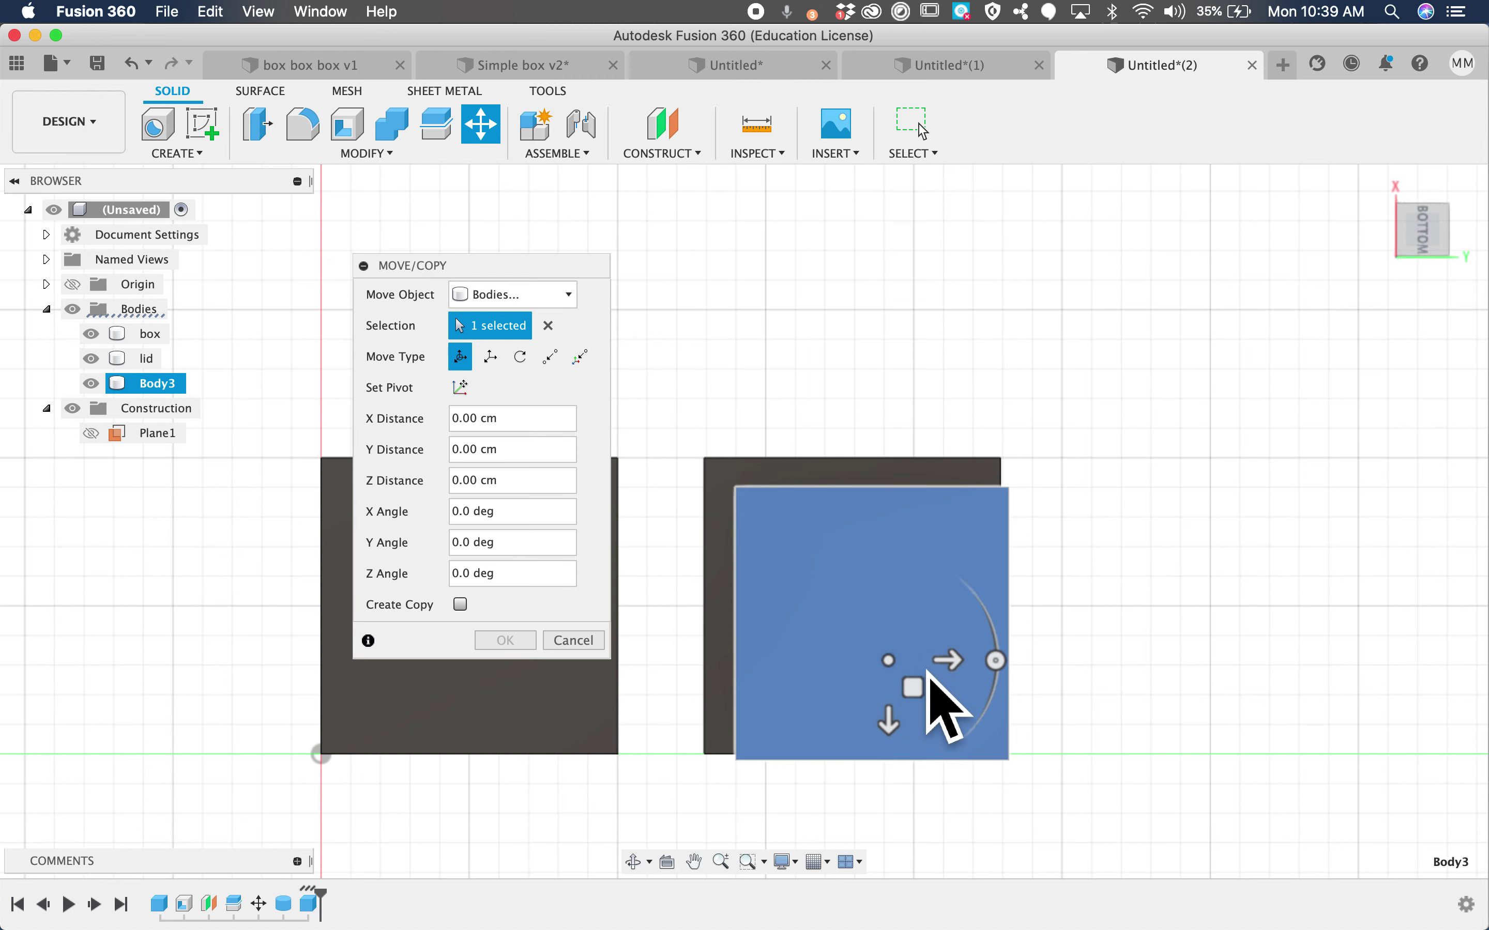
left_click_drag(925, 691, 913, 682)
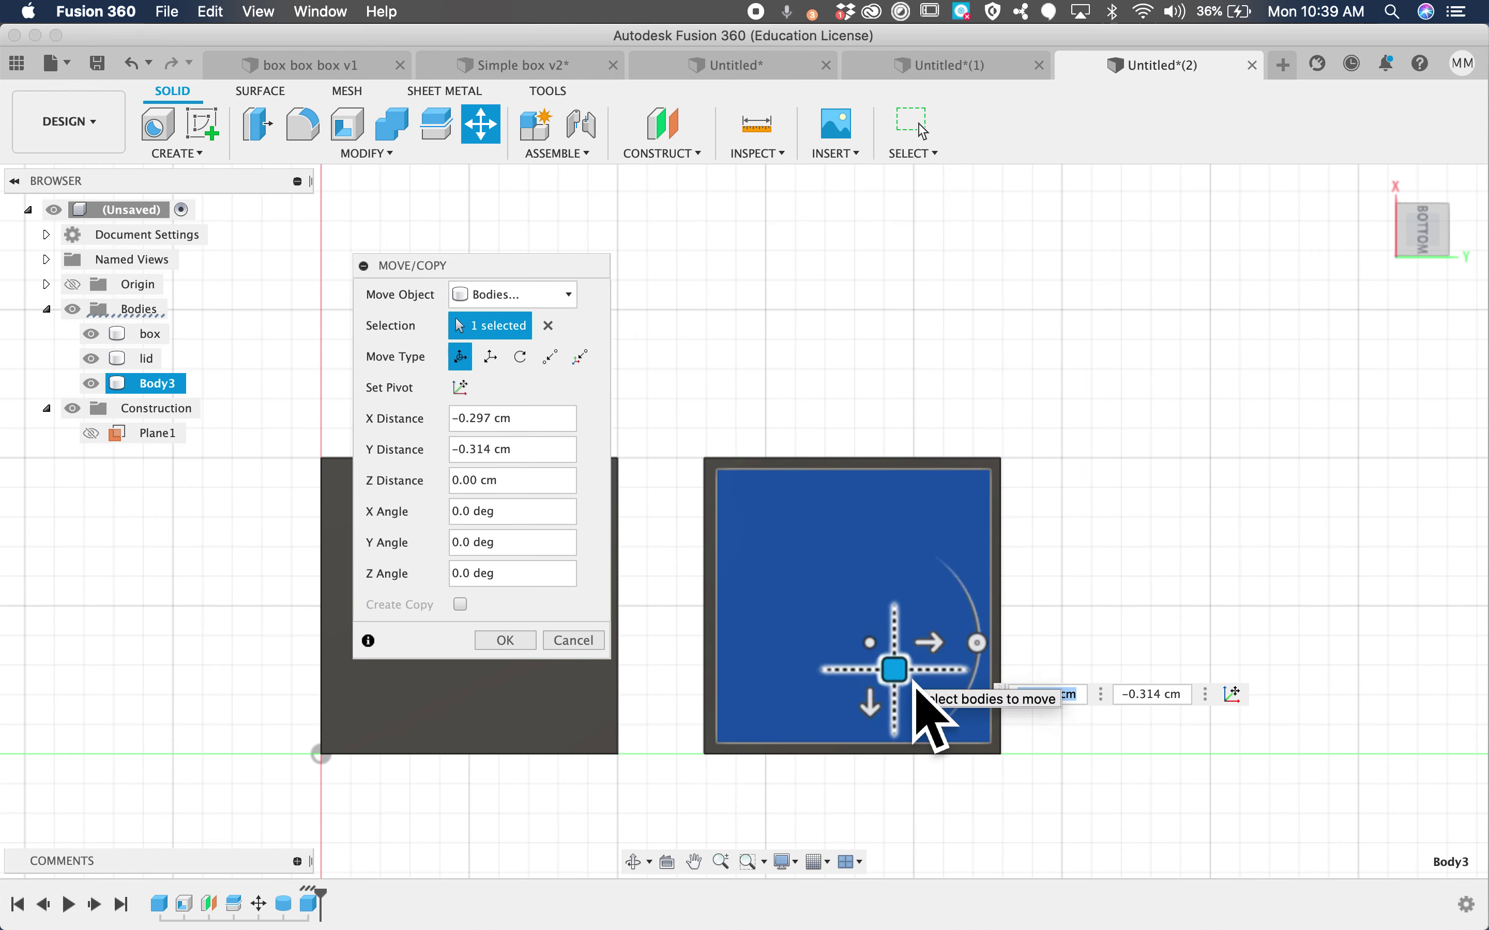
left_click(531, 647)
scroll(1110, 442, "down", 10, "shift")
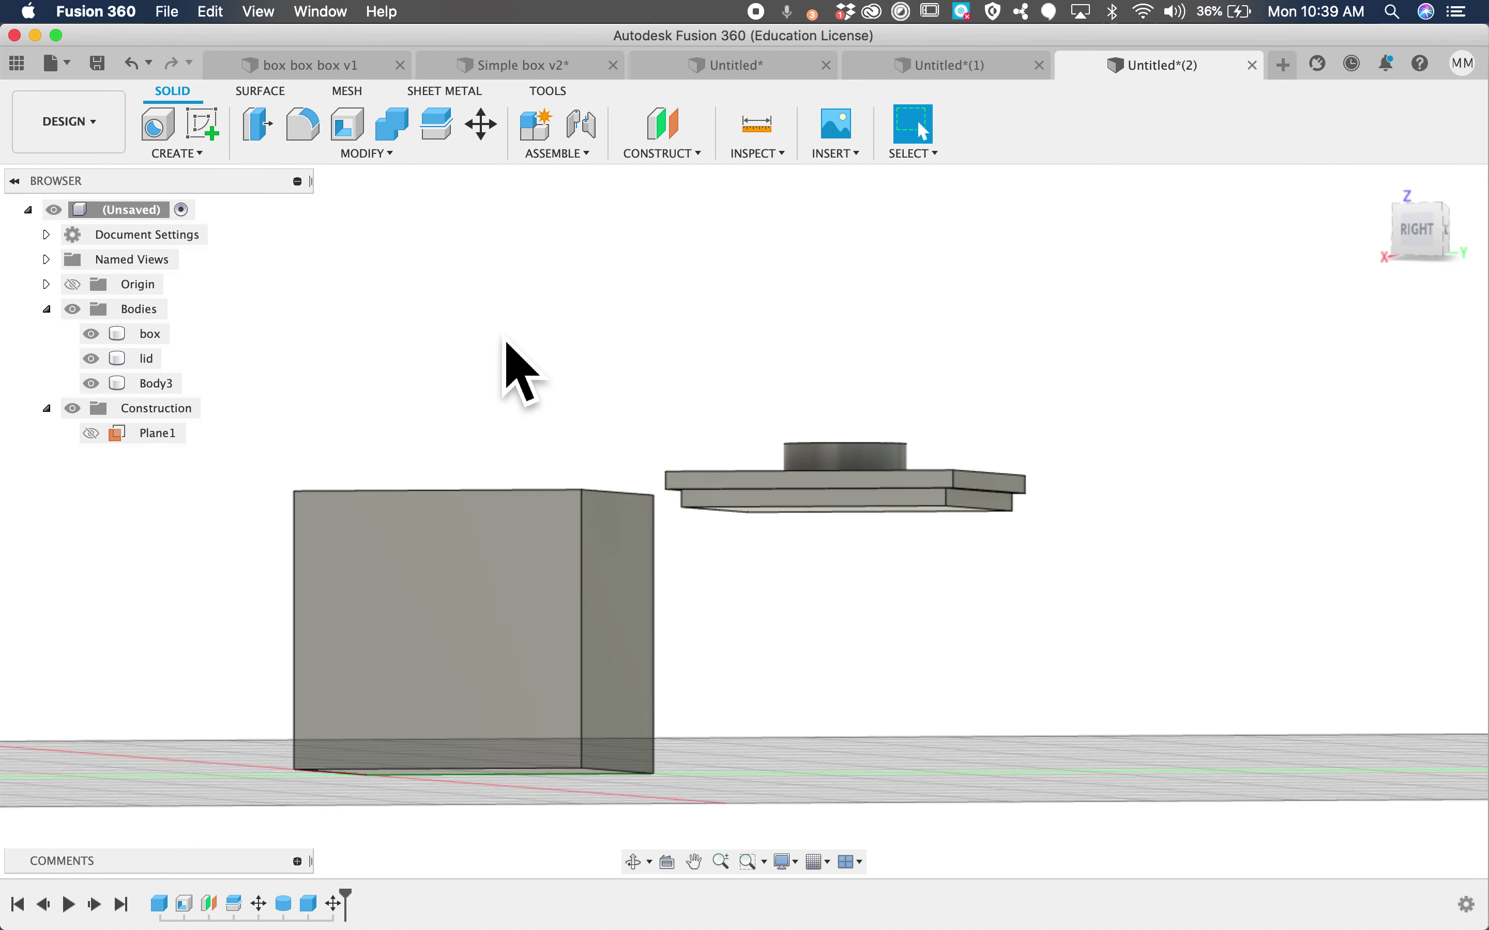
left_click(156, 383)
left_click(162, 363)
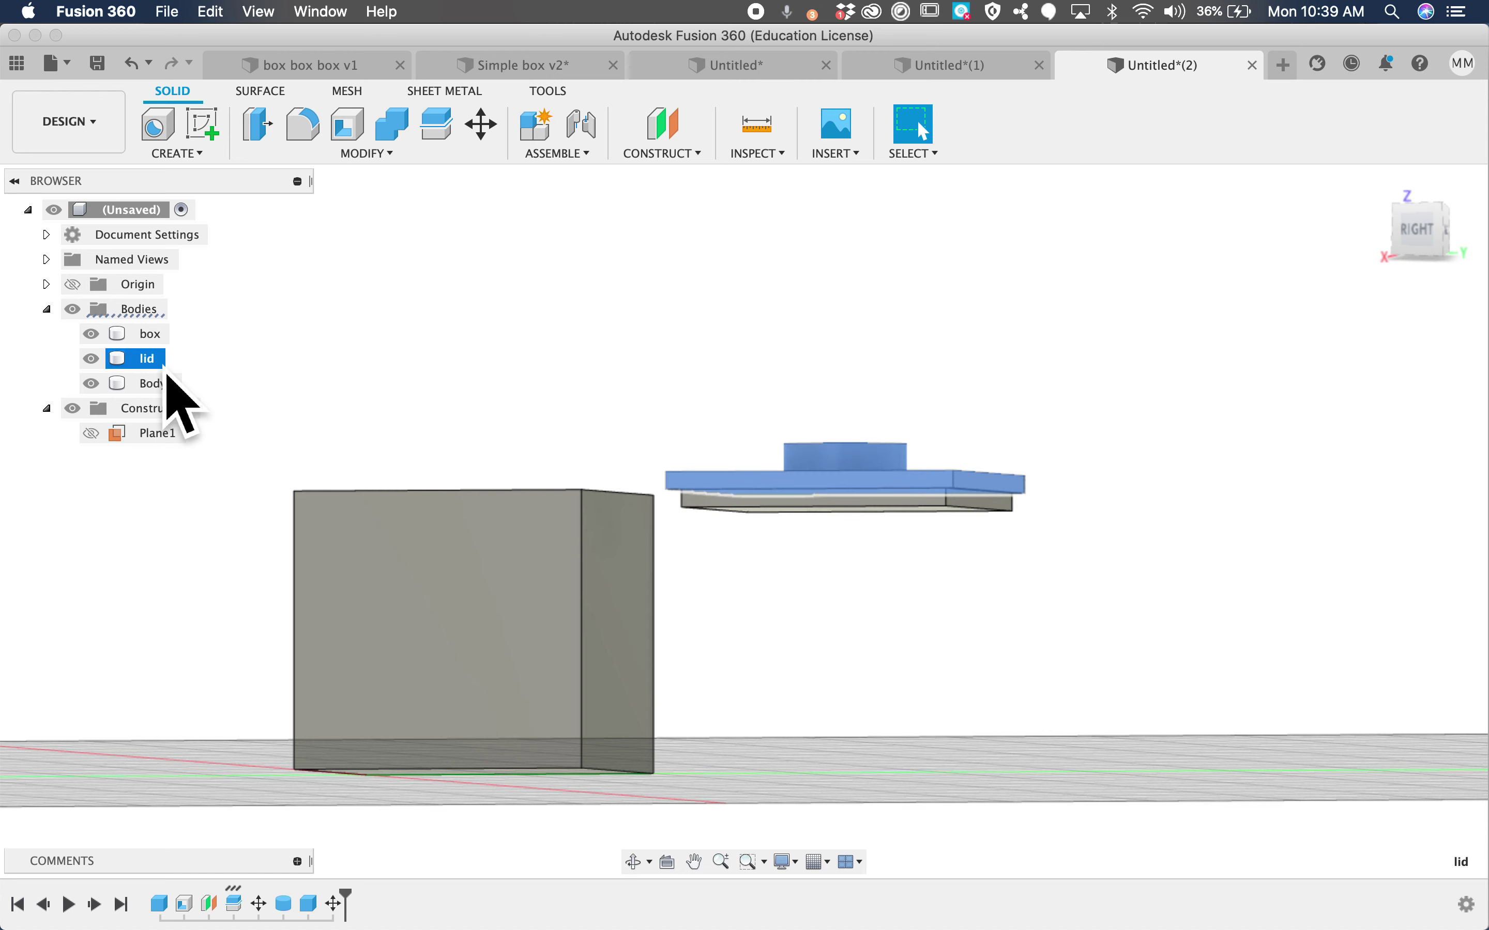
left_click(249, 364)
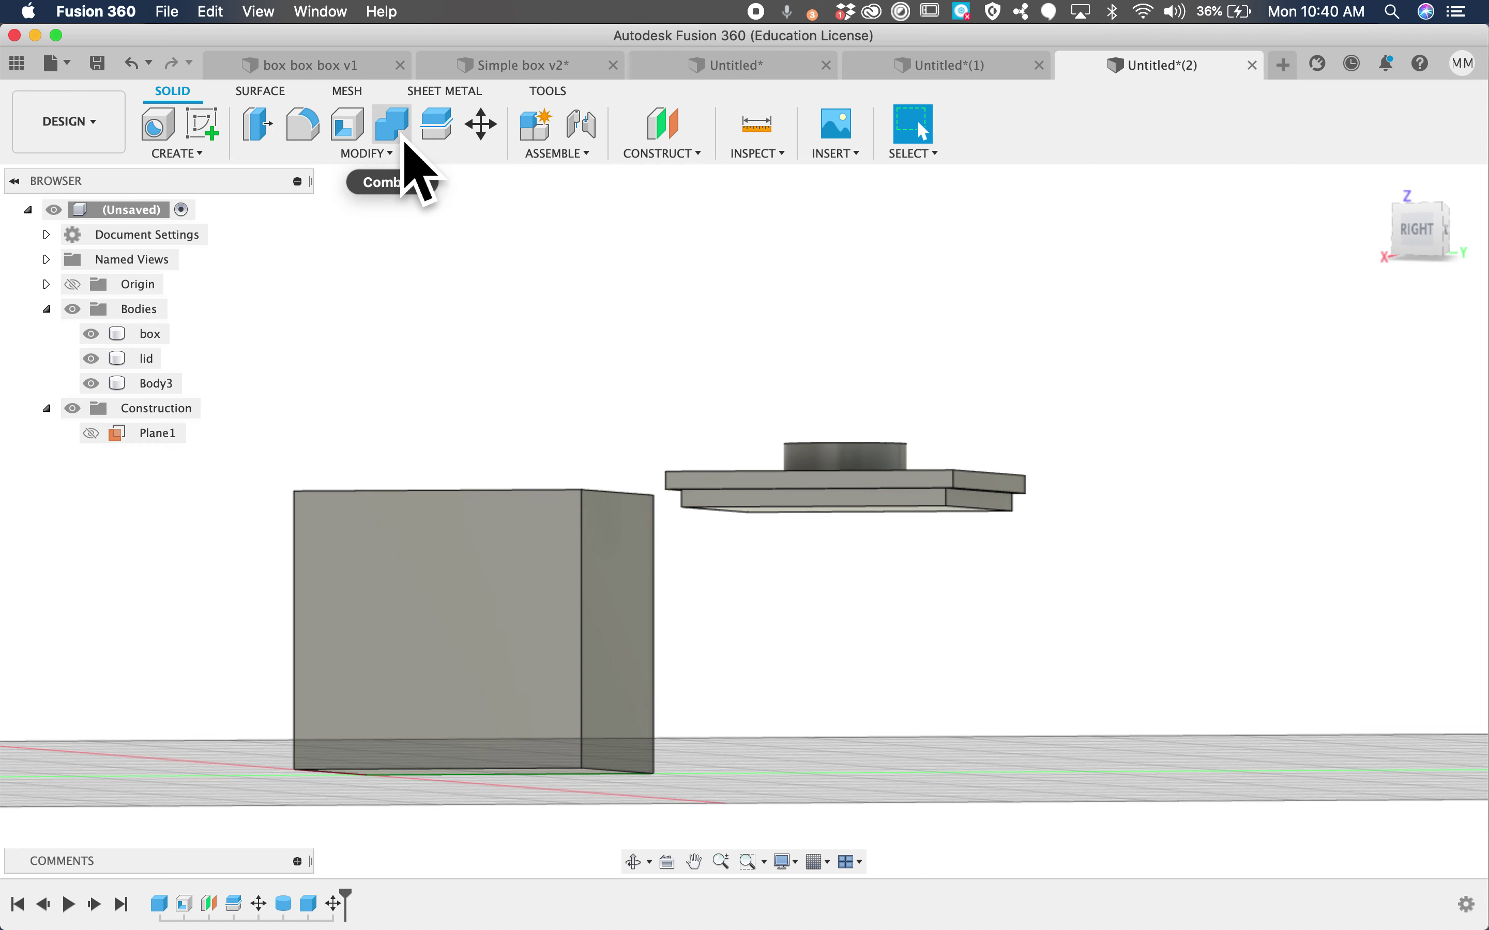
- Combine with Join, using lid as the target and Body3 as the tool body
left_click(407, 155)
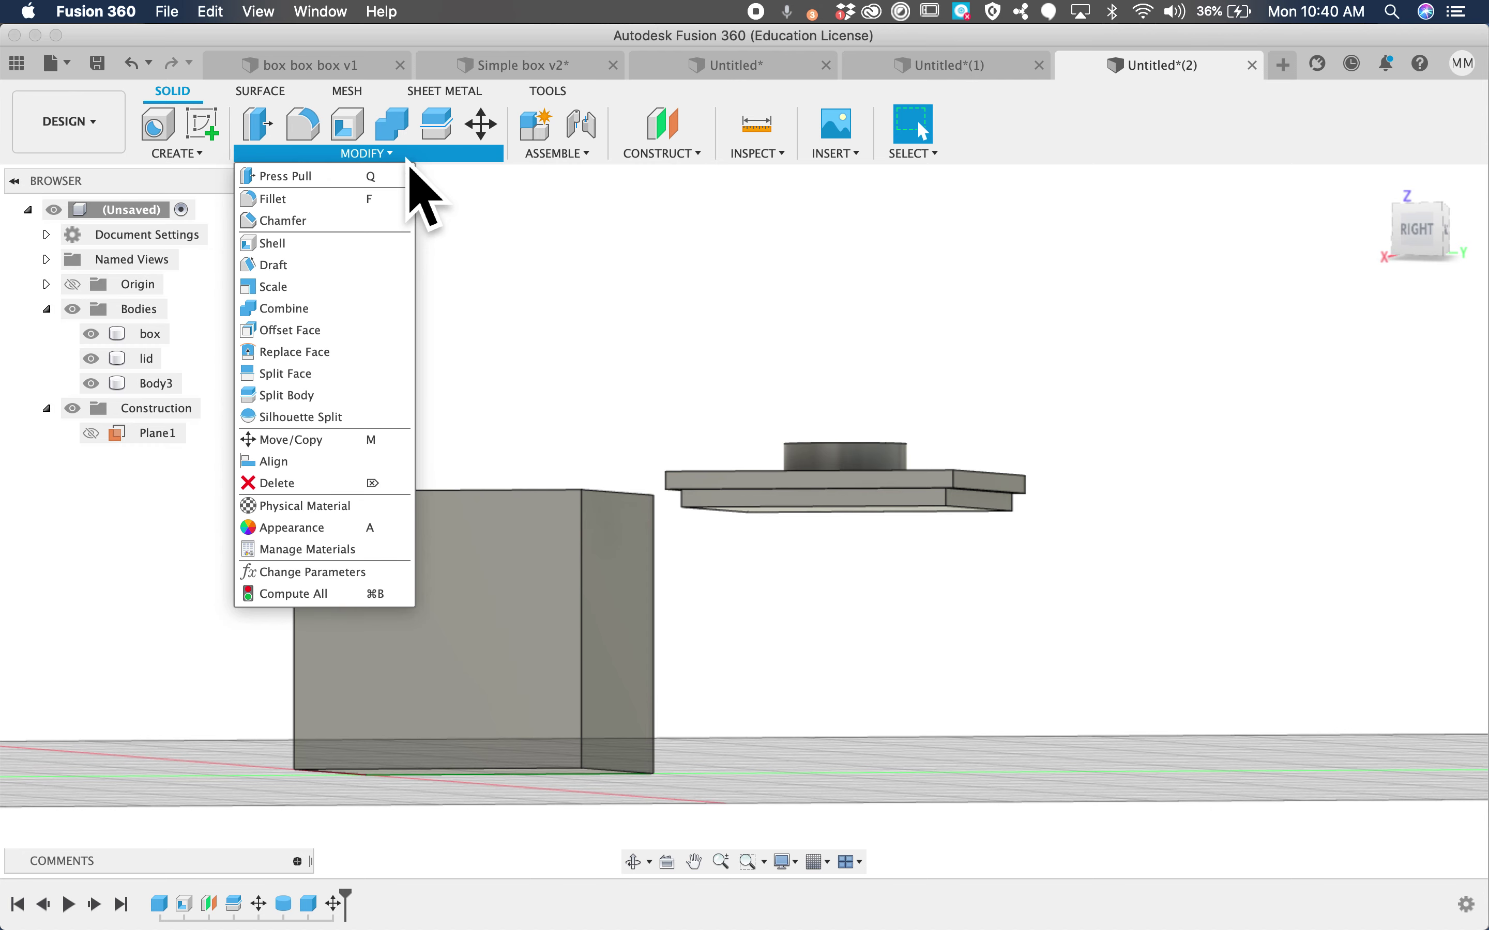
left_click(357, 316)
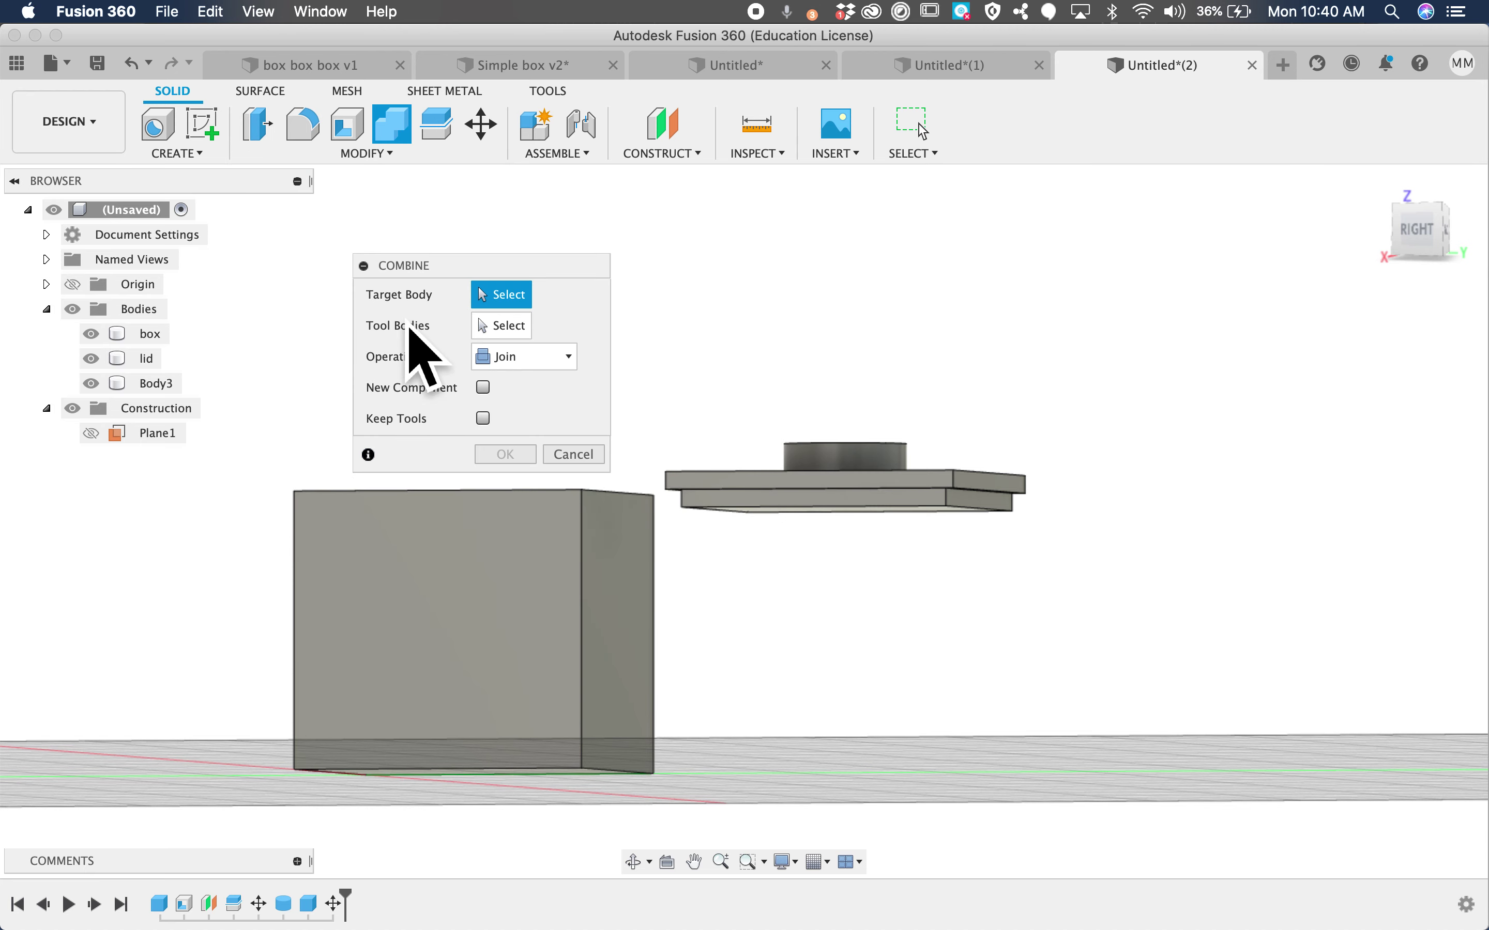
left_click(148, 358)
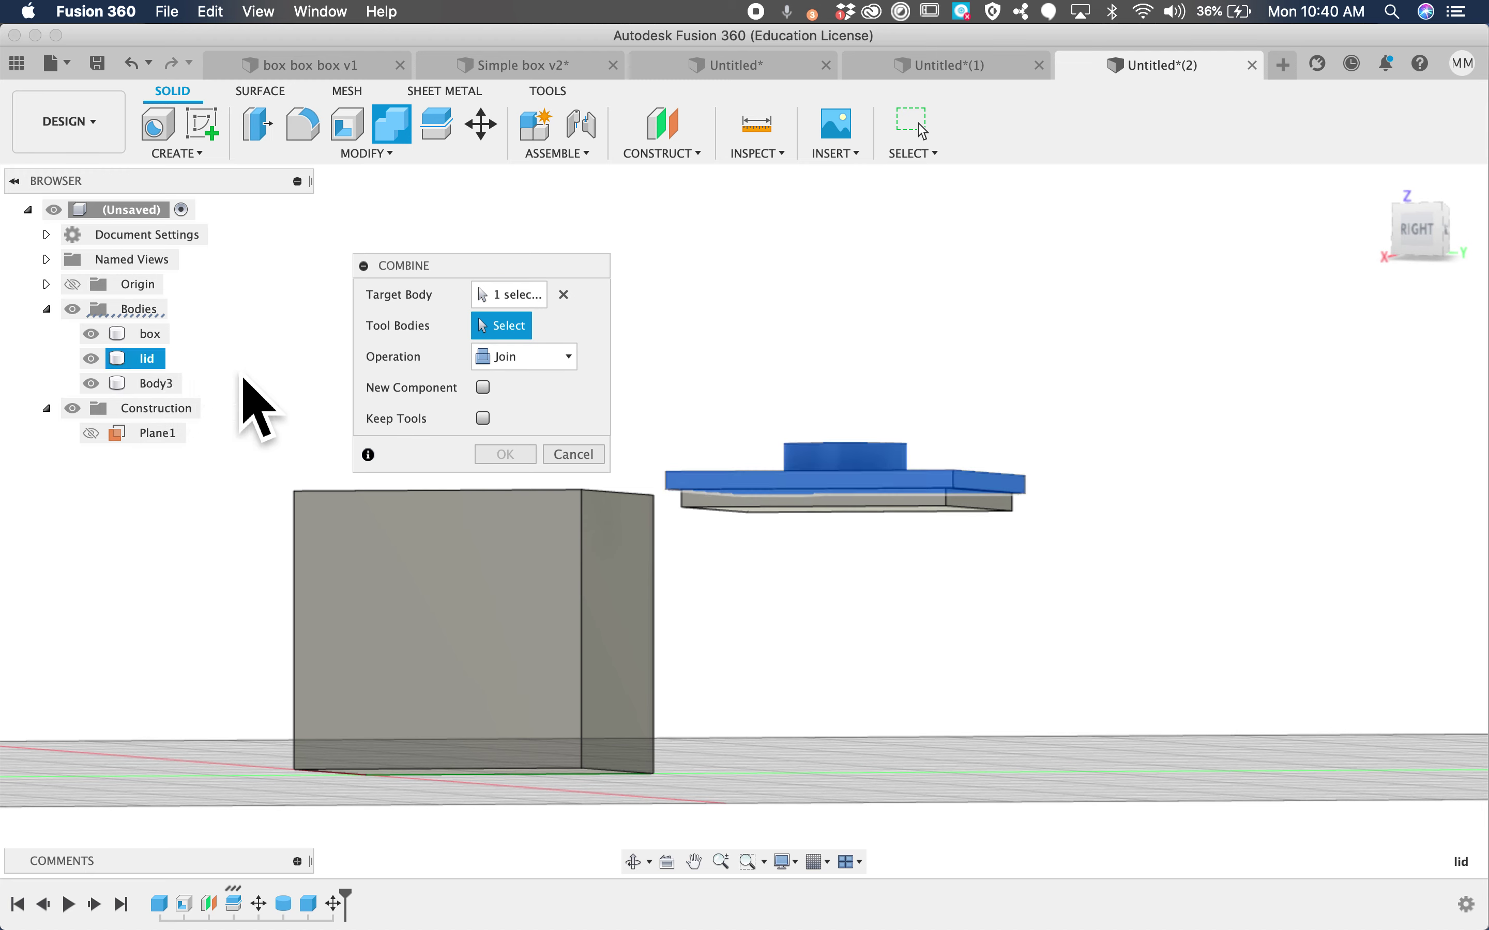
left_click(157, 384)
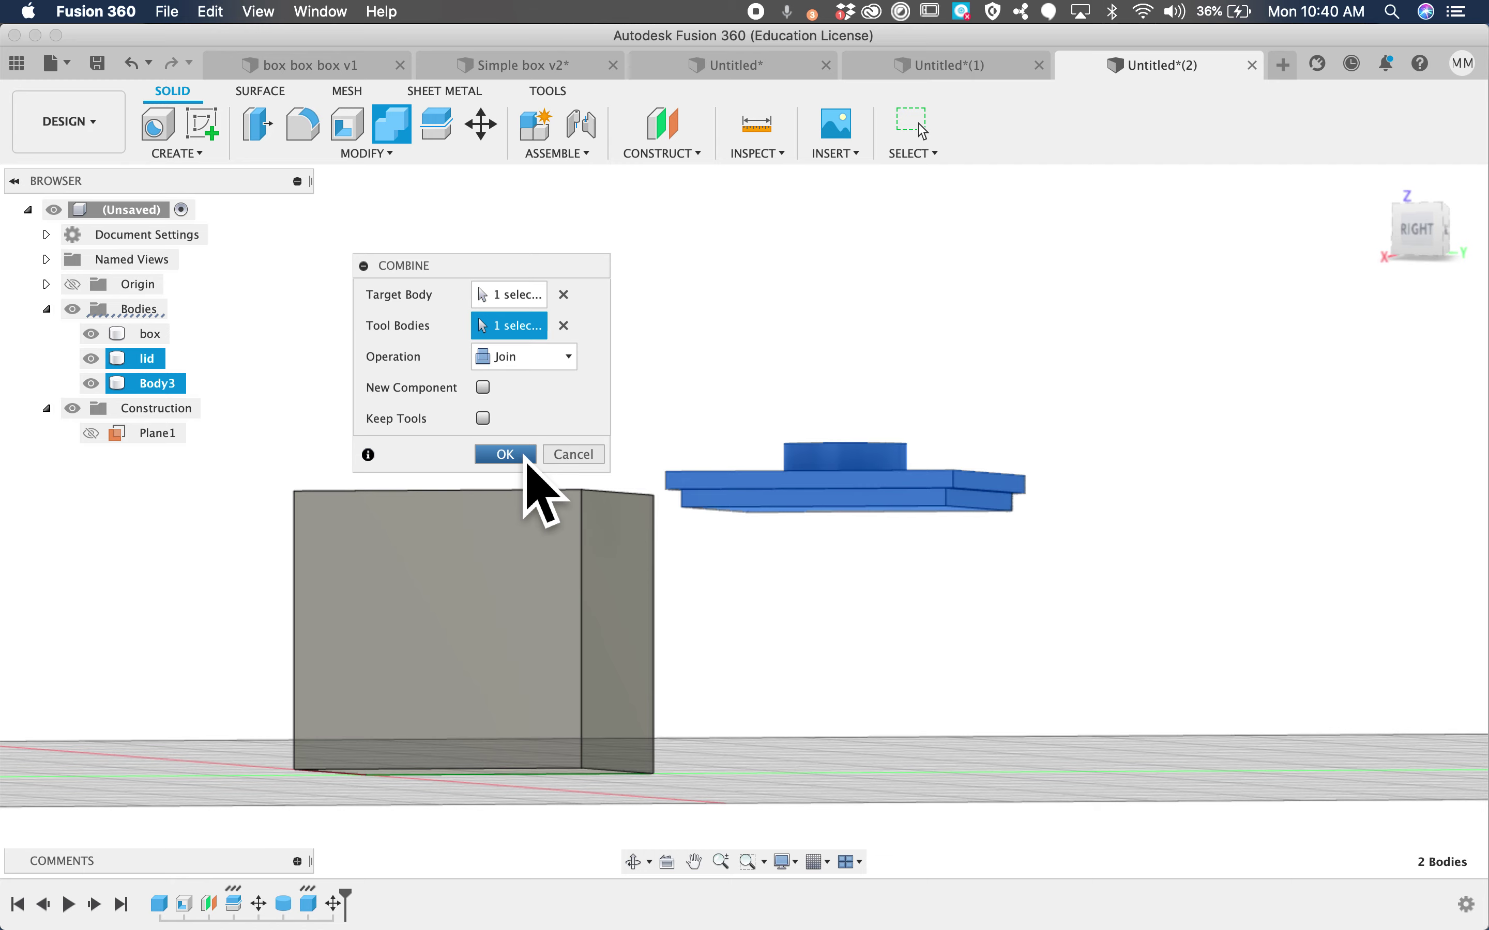
left_click(505, 454)
- Return to the home view and check the remaining box and lid bodies
key("F6")
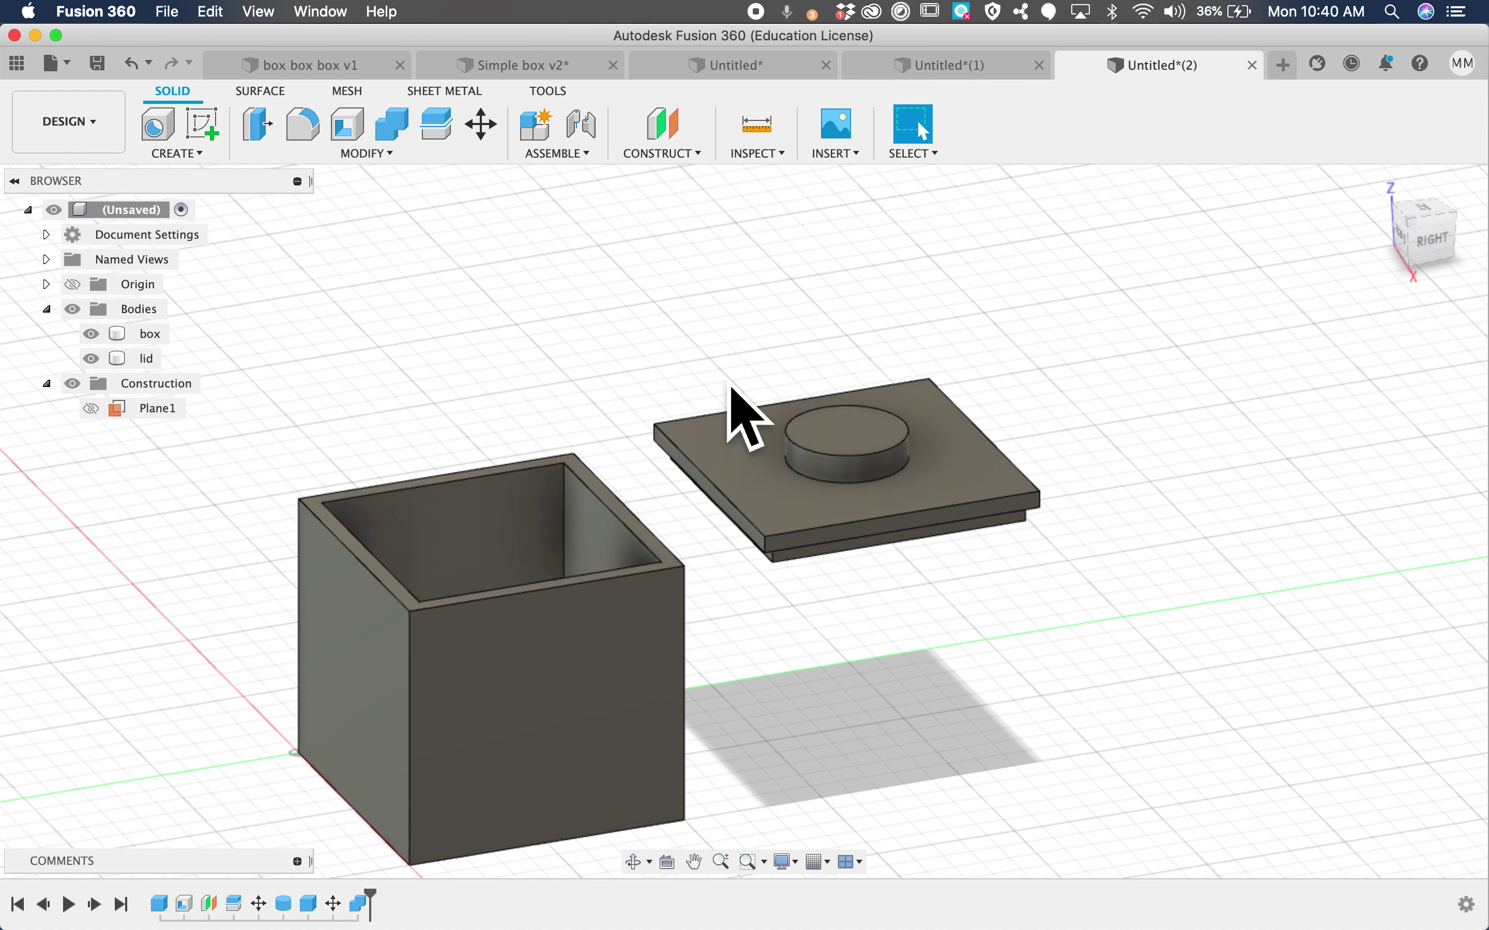
left_click(156, 338)
left_click(148, 360)
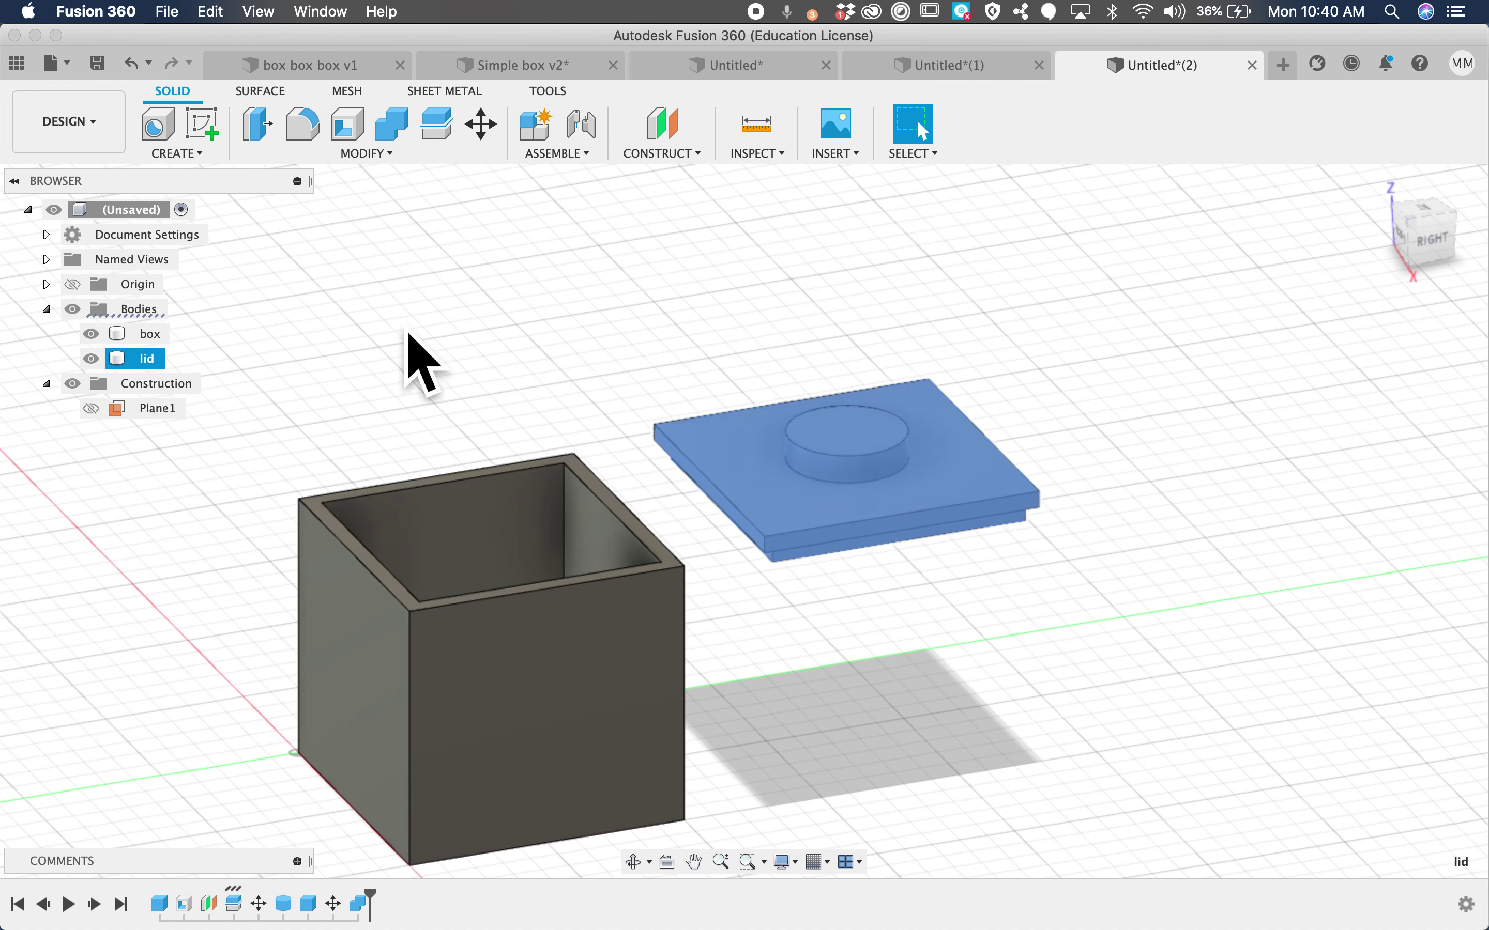
left_click(408, 334)
left_click(423, 155)
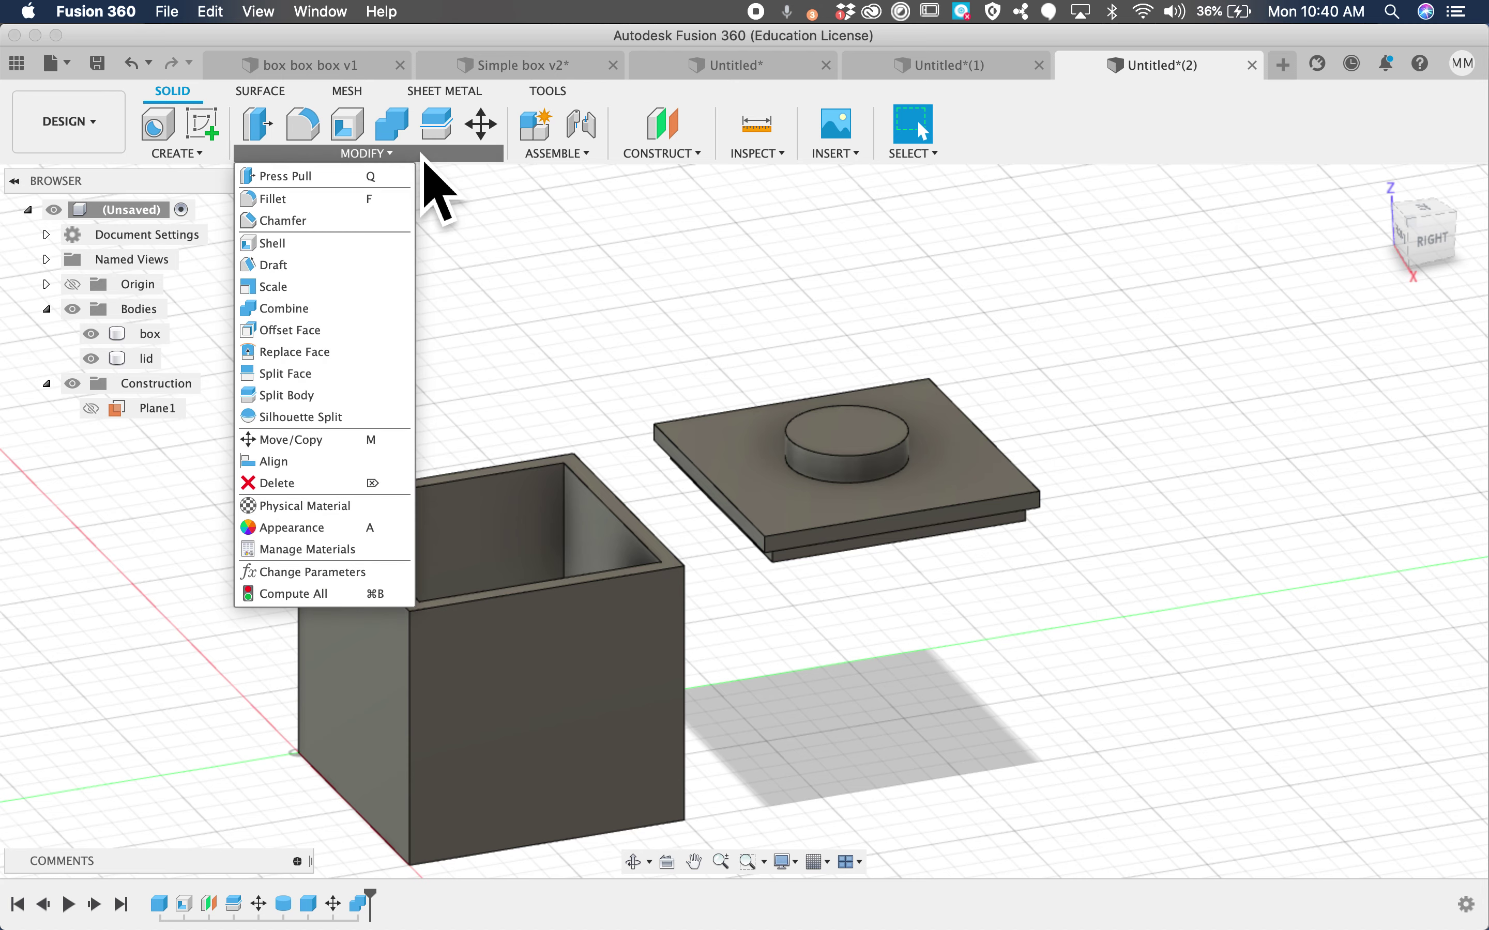
left_click(345, 528)
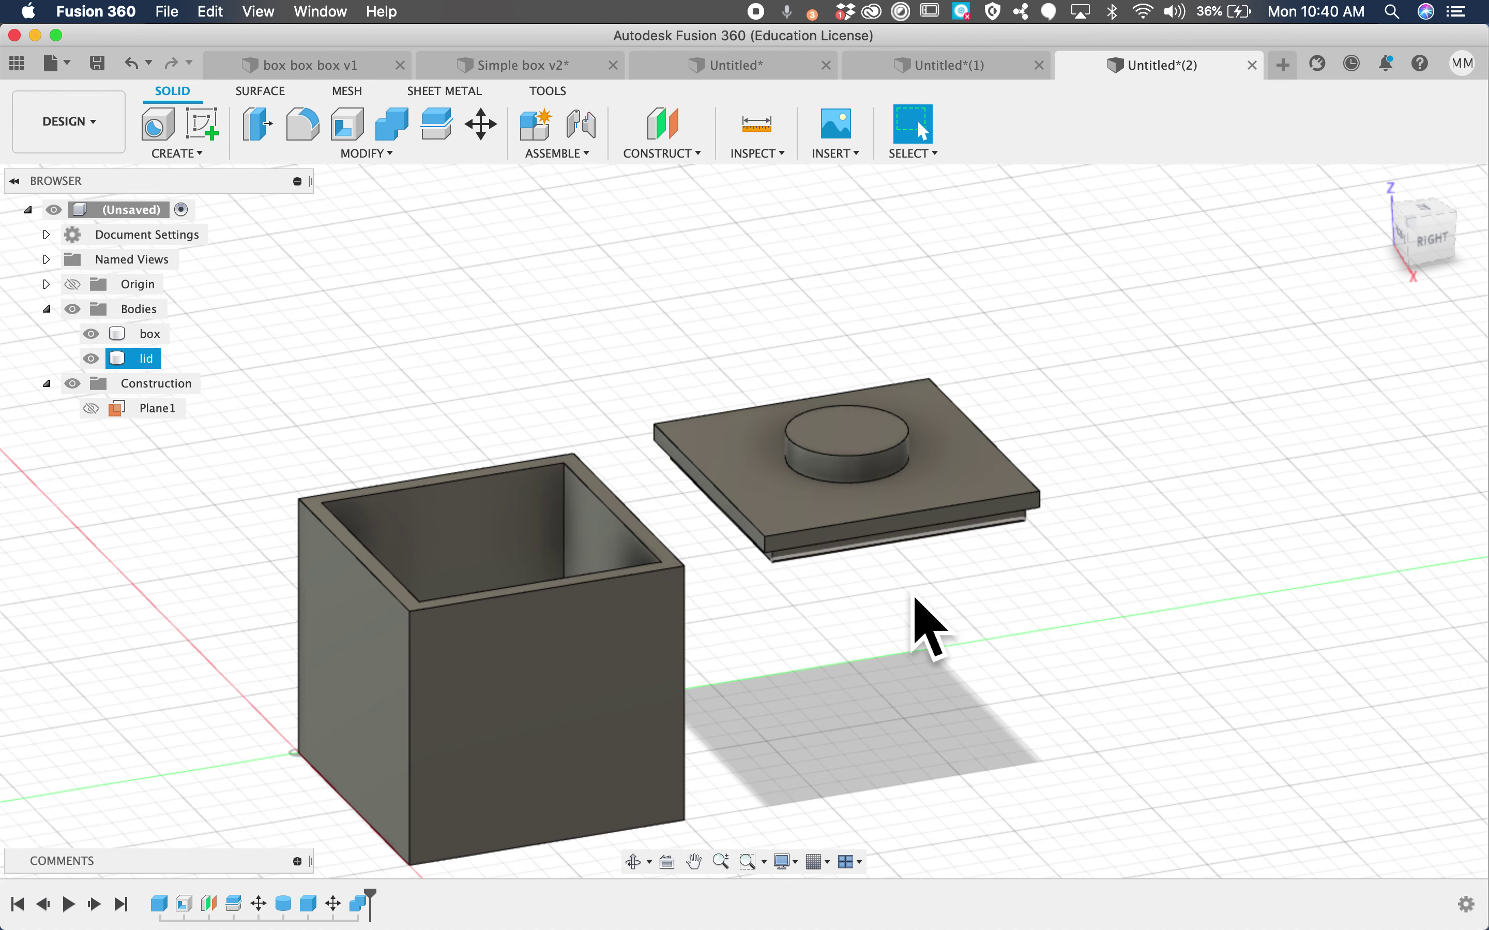
key("a")
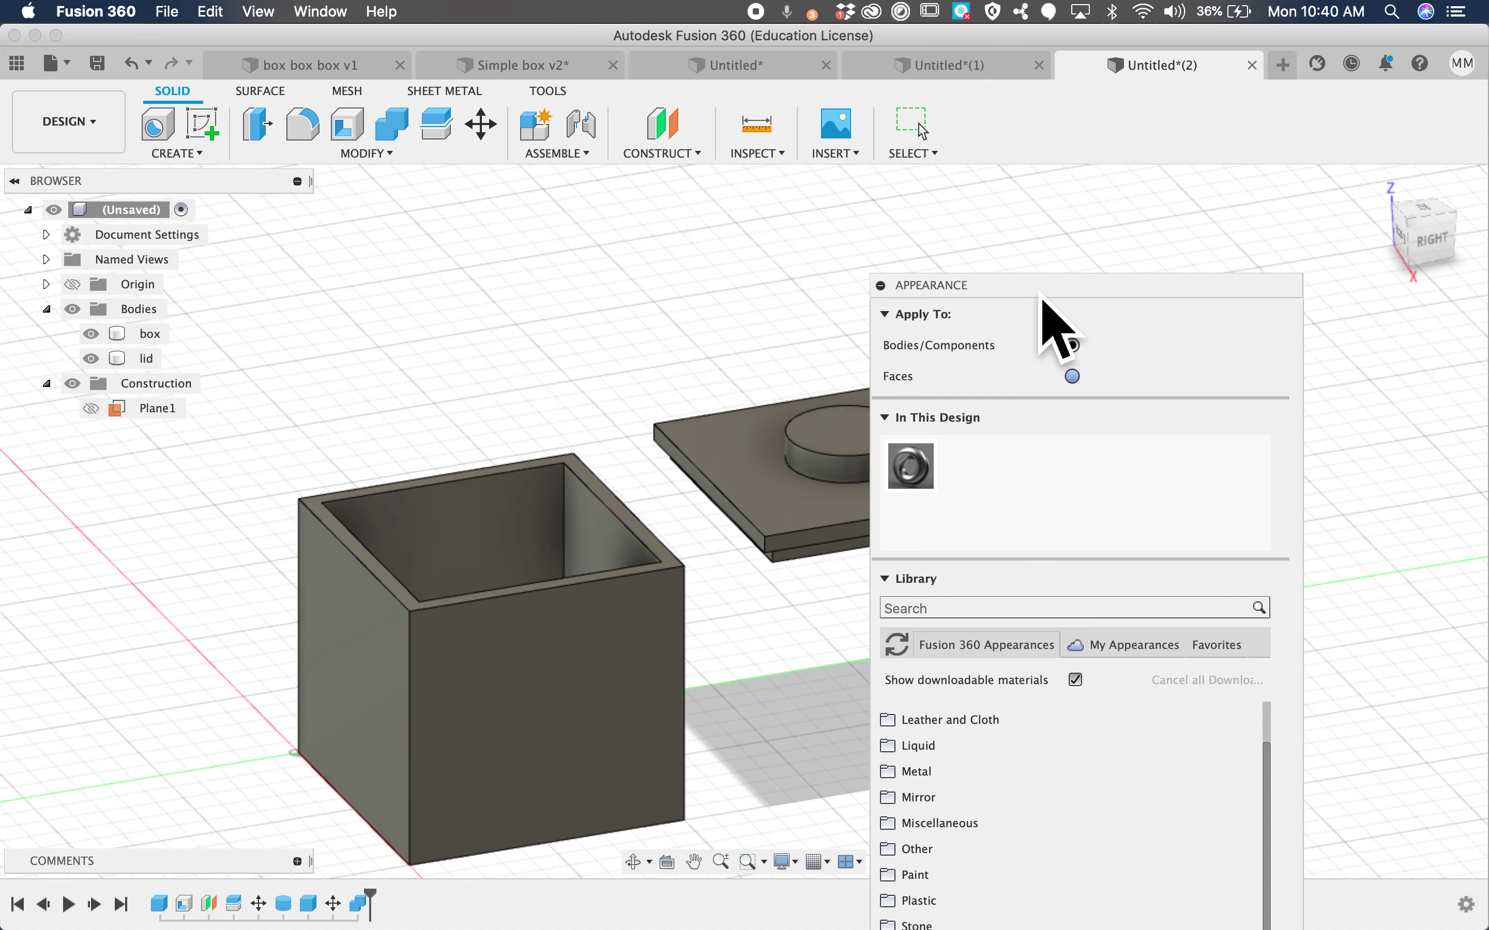
left_click_drag(1041, 296, 1043, 38)
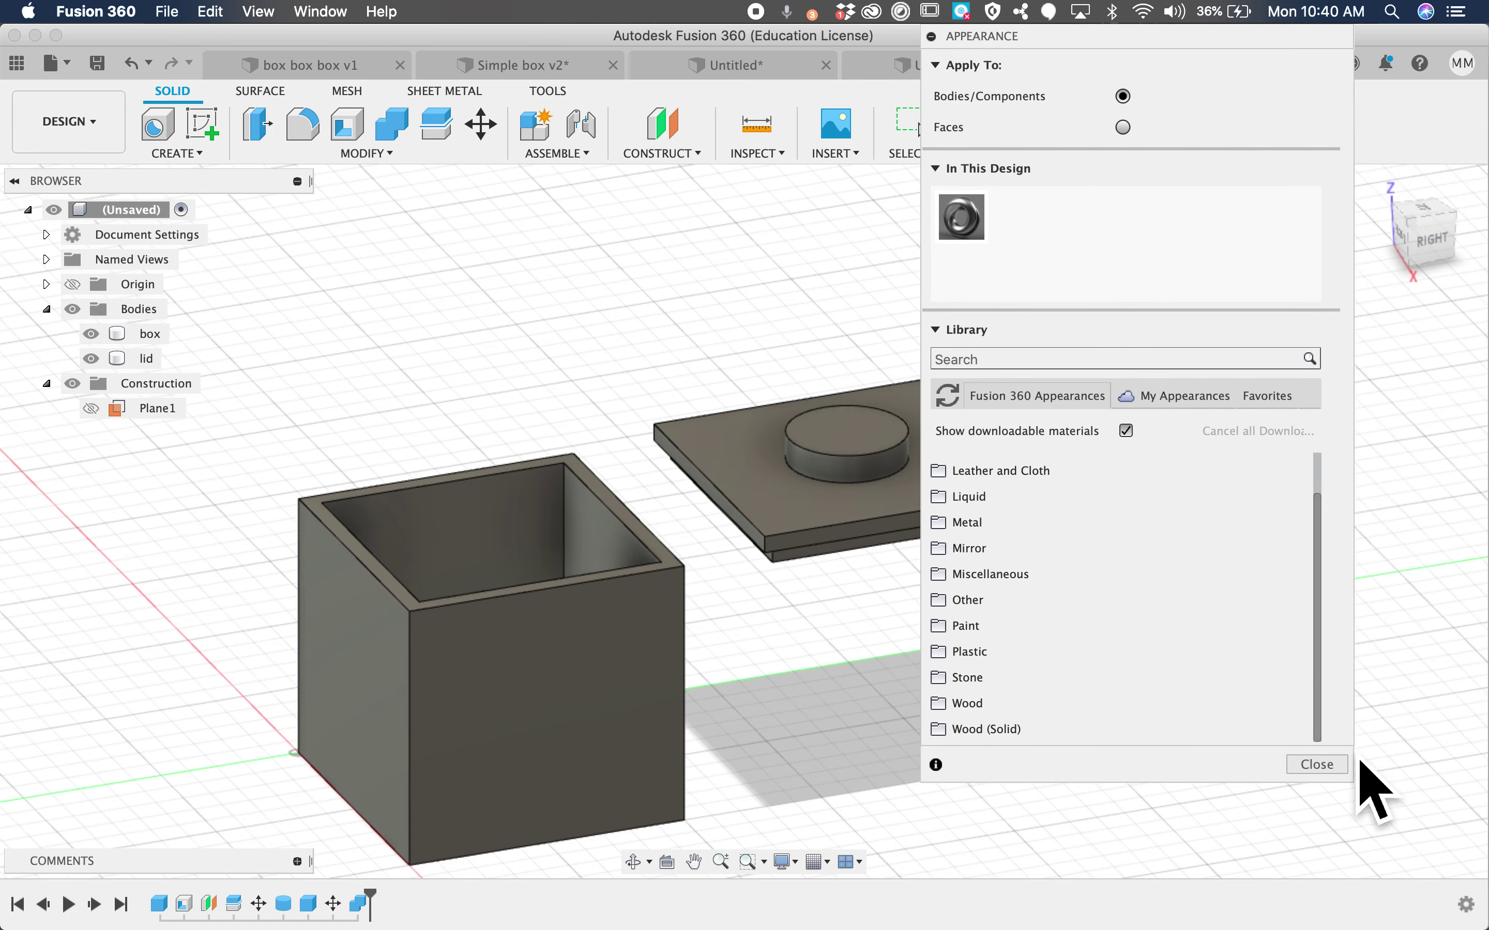
left_click(1332, 766)
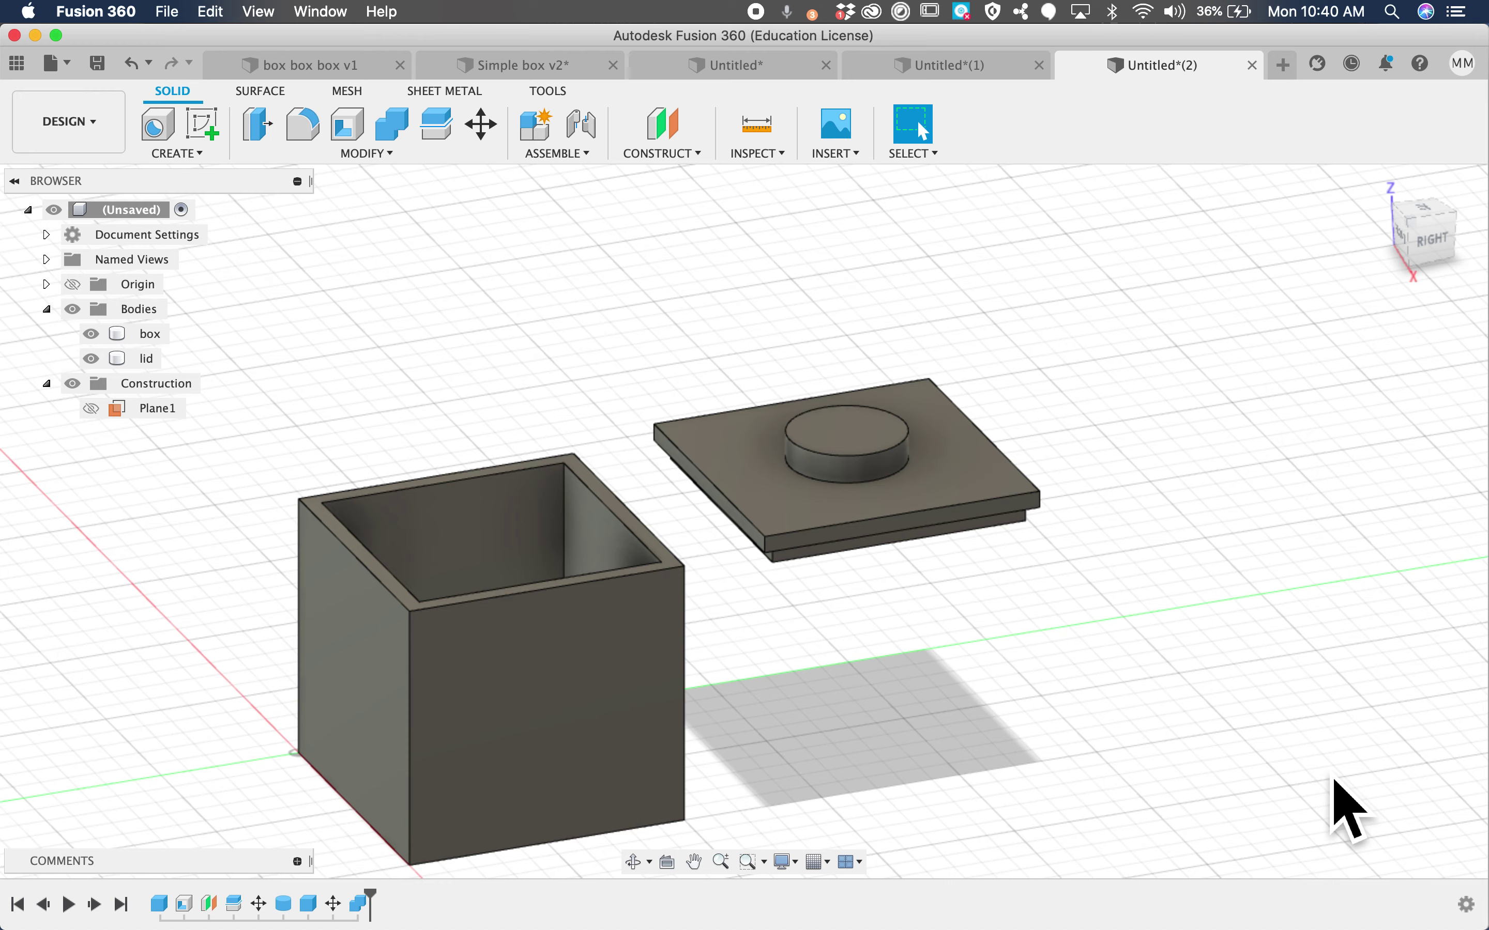
scroll(834, 725, "left", 3)
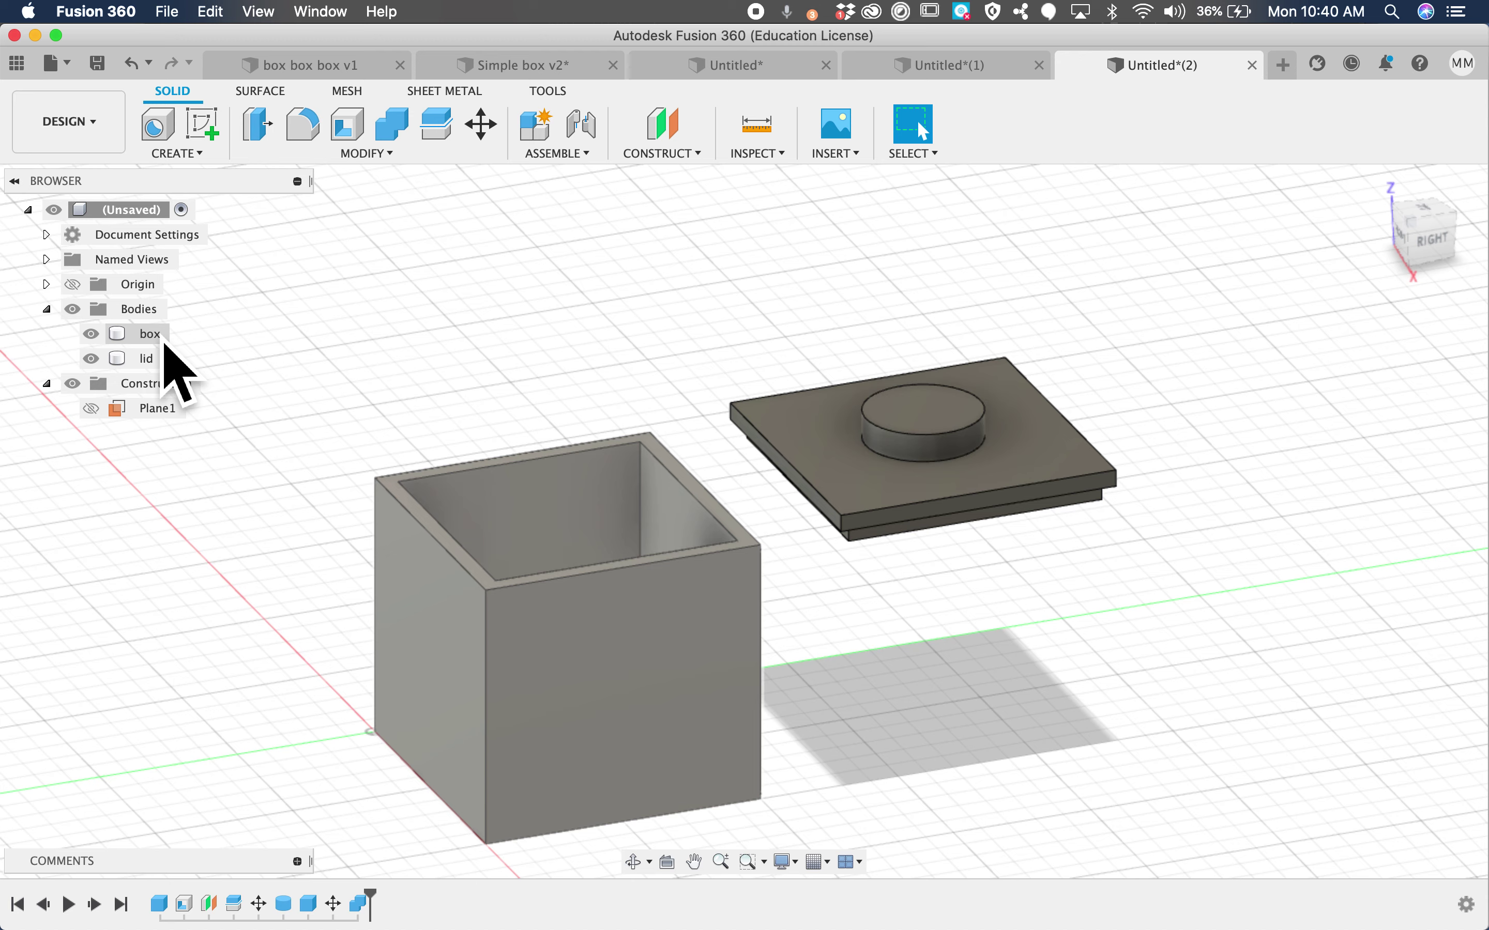
- Save the box body as a mesh in STL (Binary) format to the Desktop
left_click(165, 340)
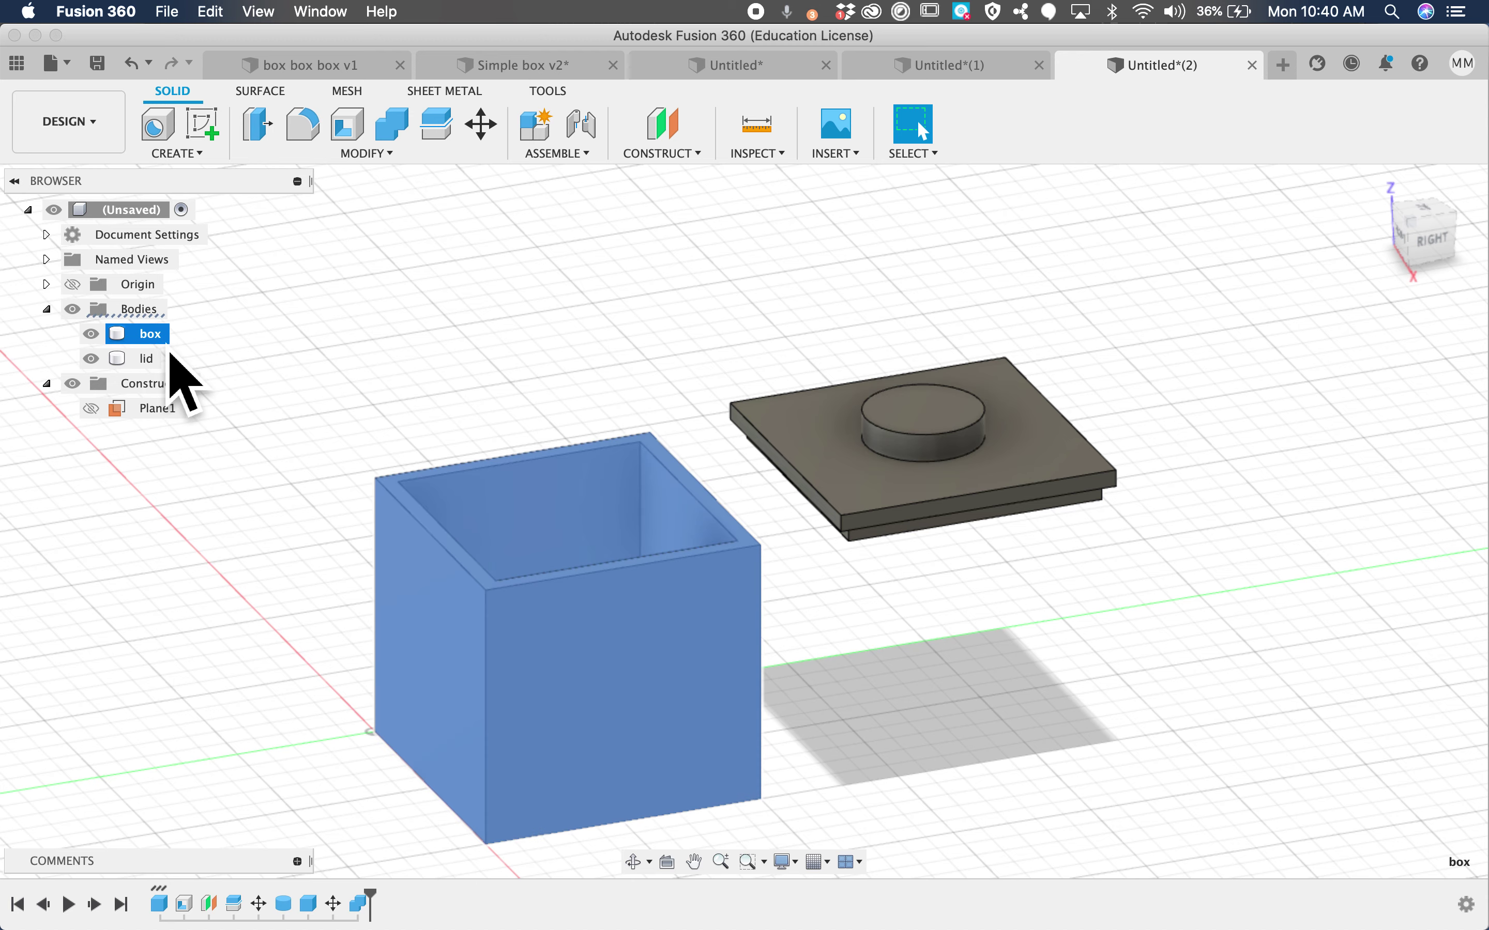
right_click(170, 356)
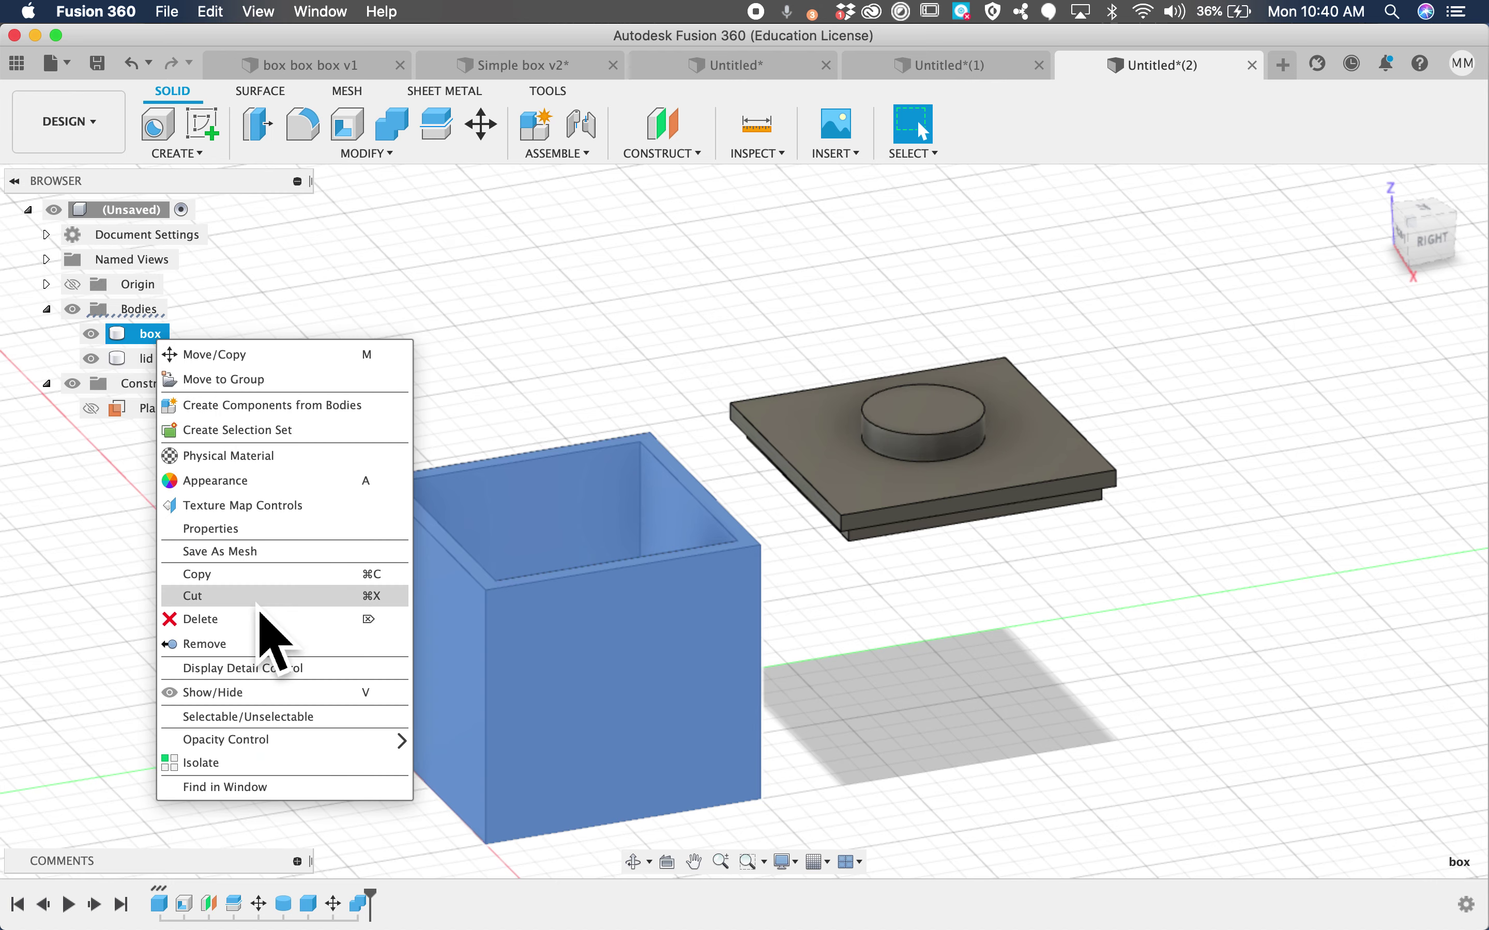
left_click(282, 554)
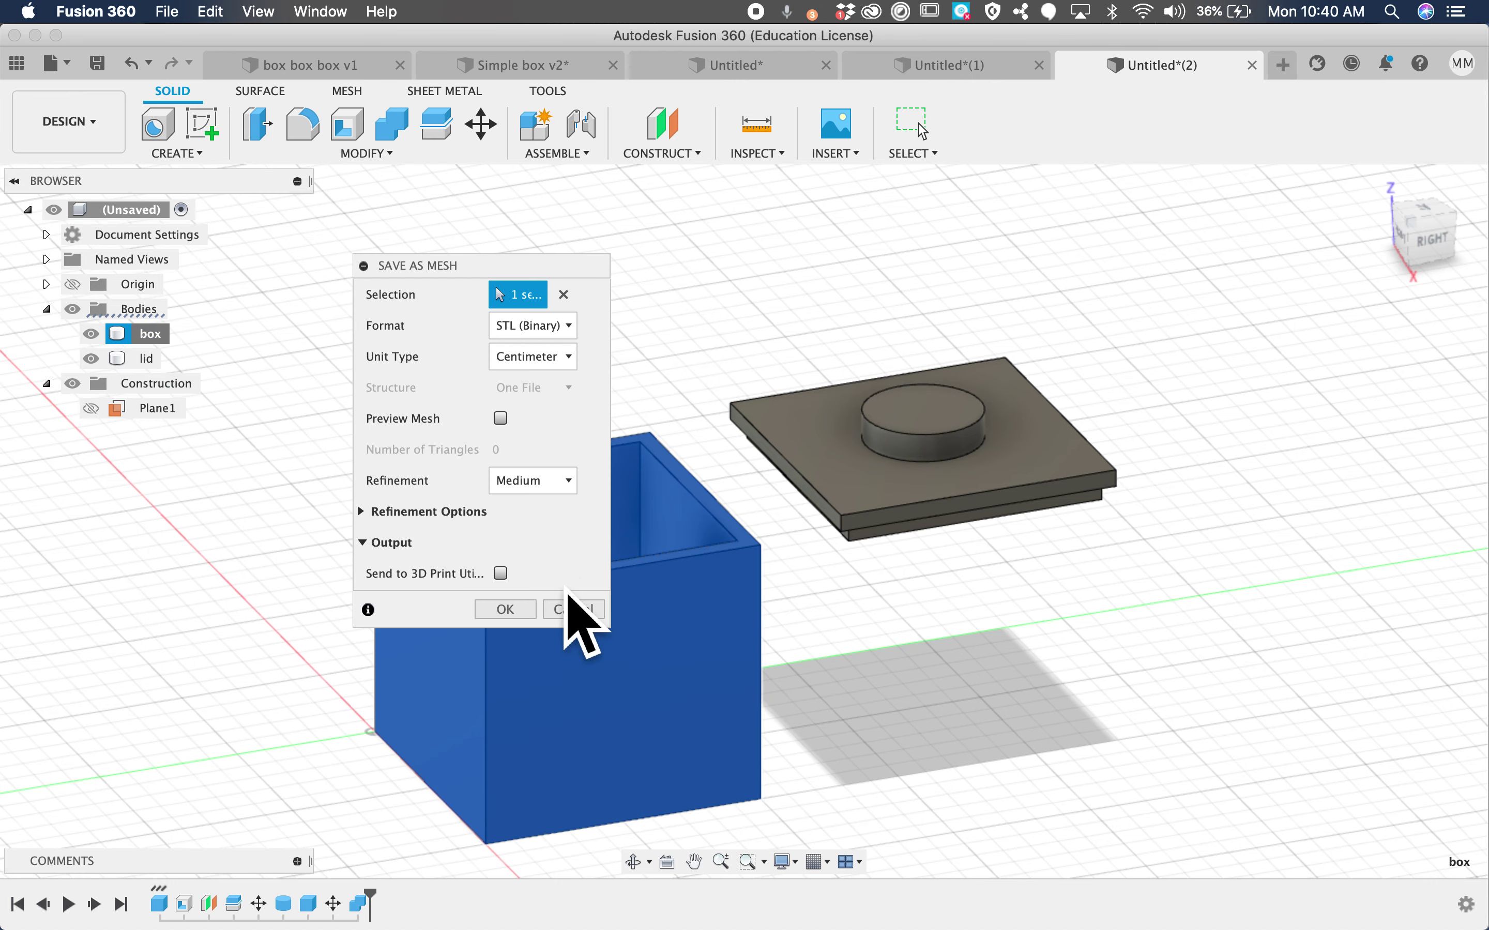
left_click(559, 326)
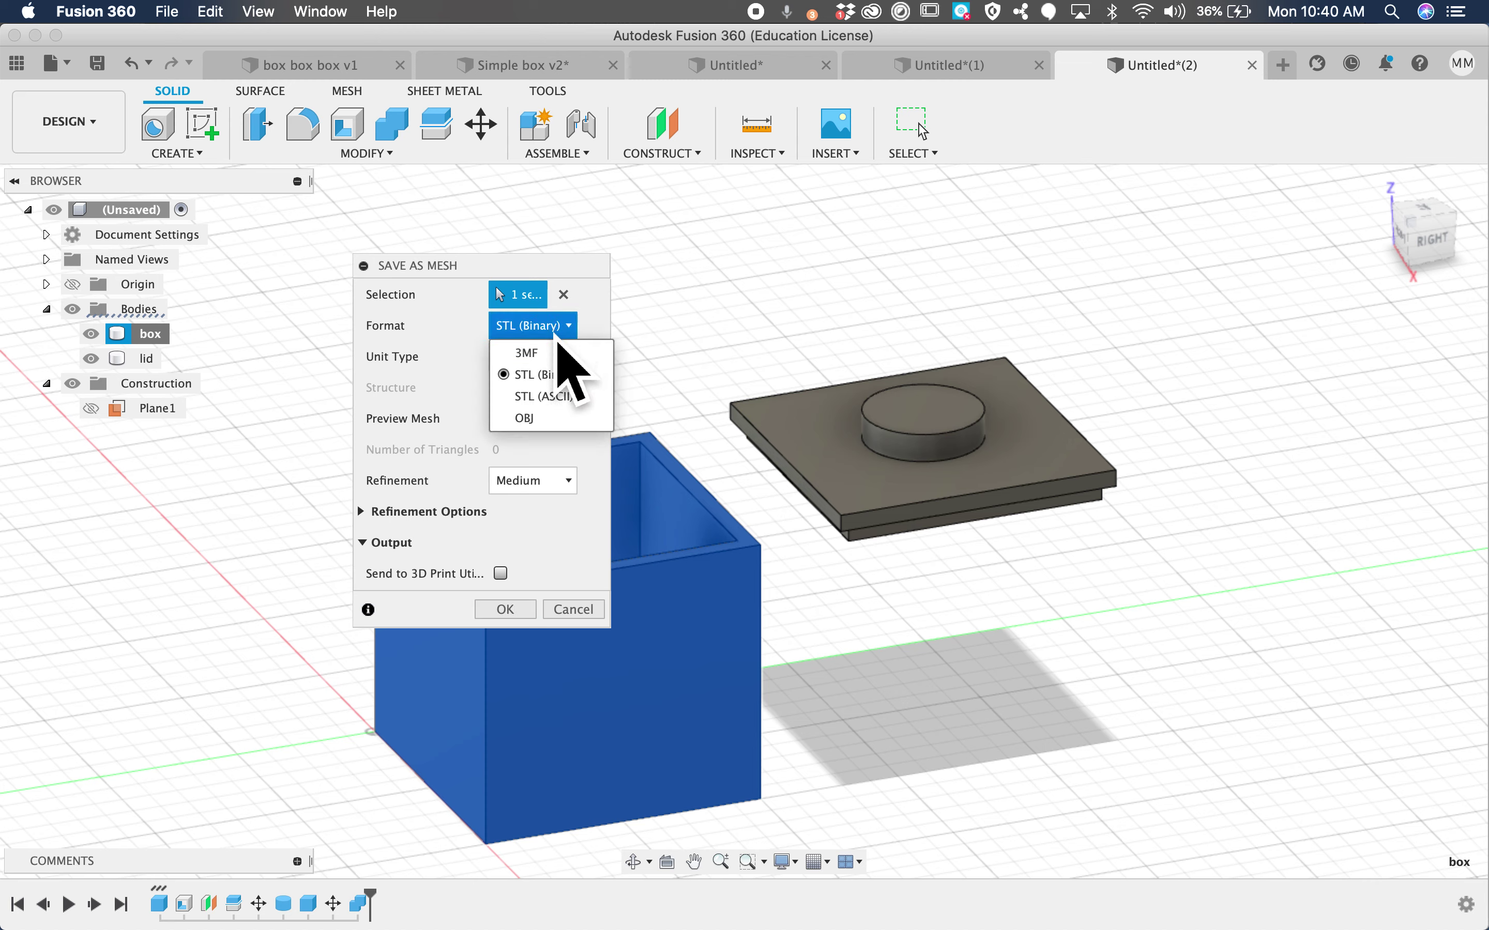
left_click(583, 382)
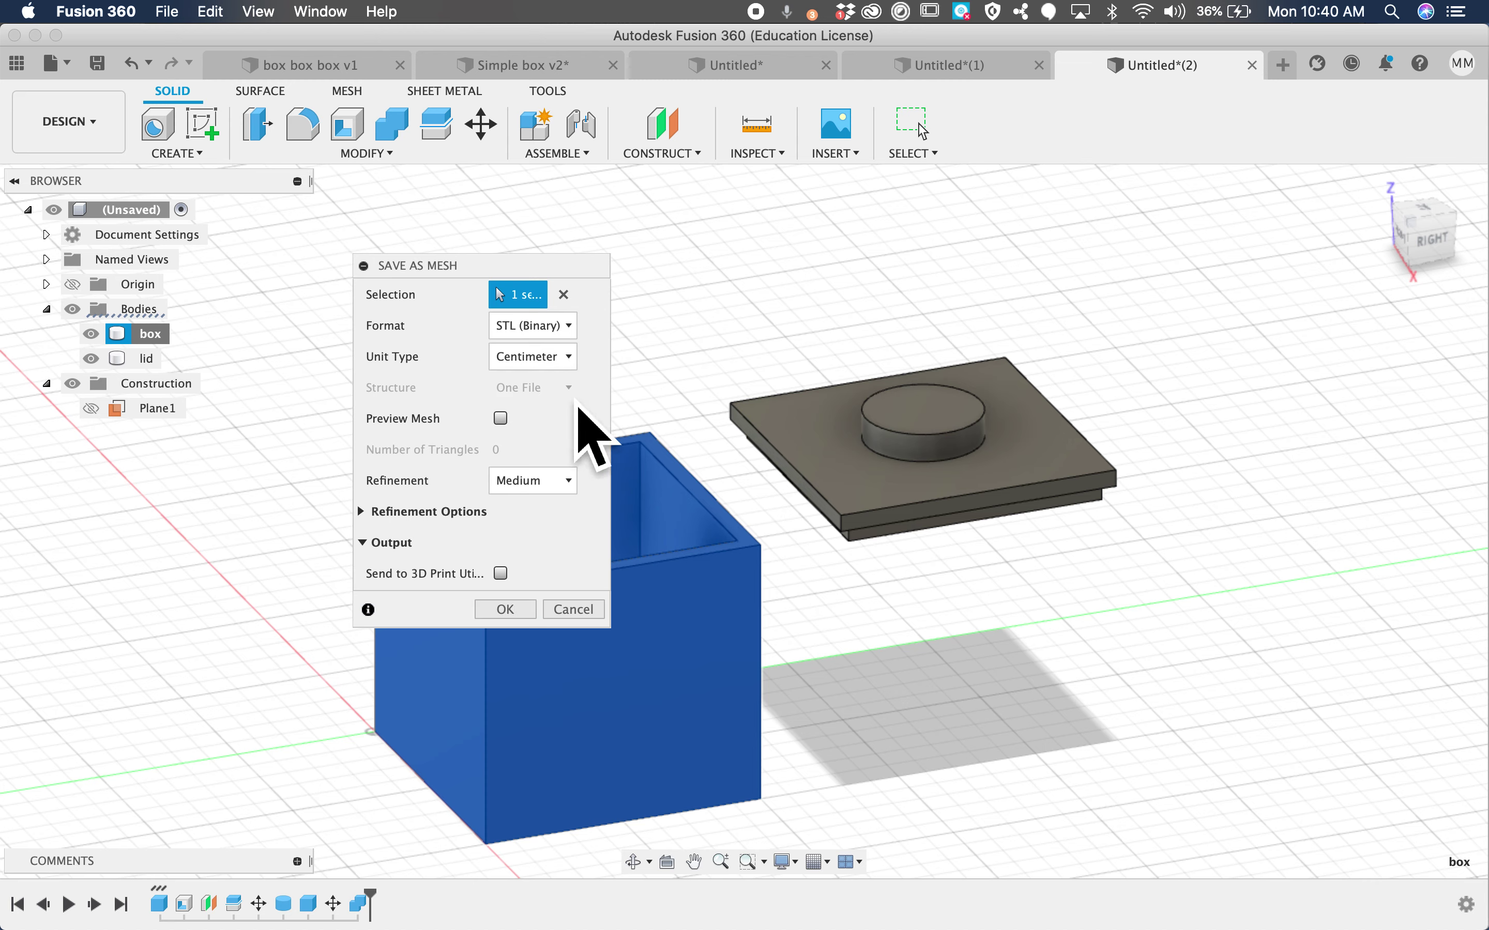
left_click(523, 611)
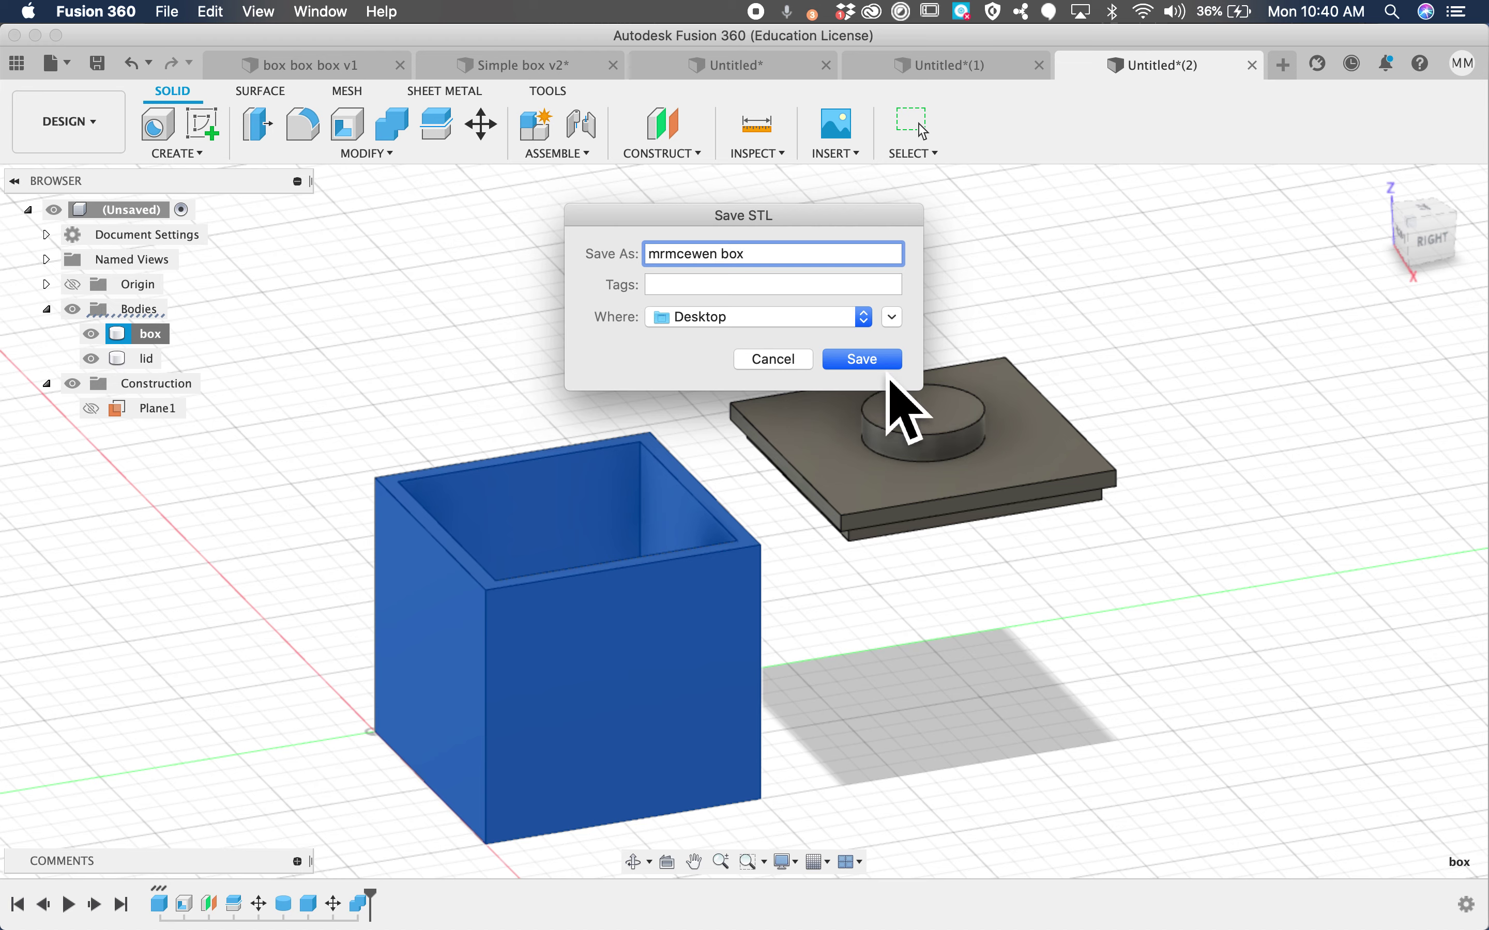
key("Return")
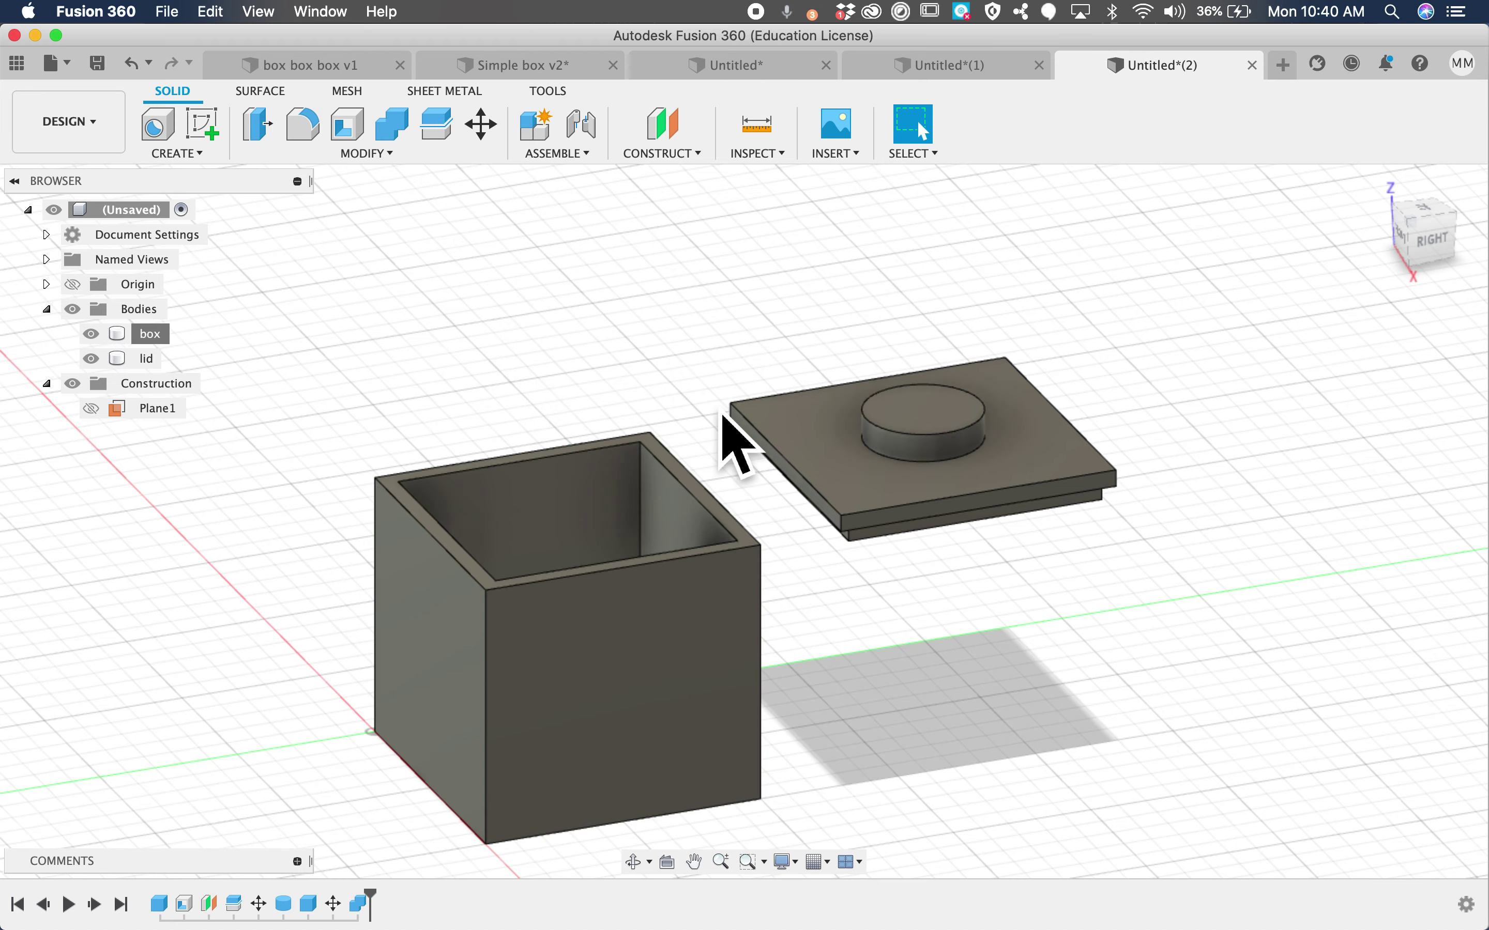
left_click(154, 360)
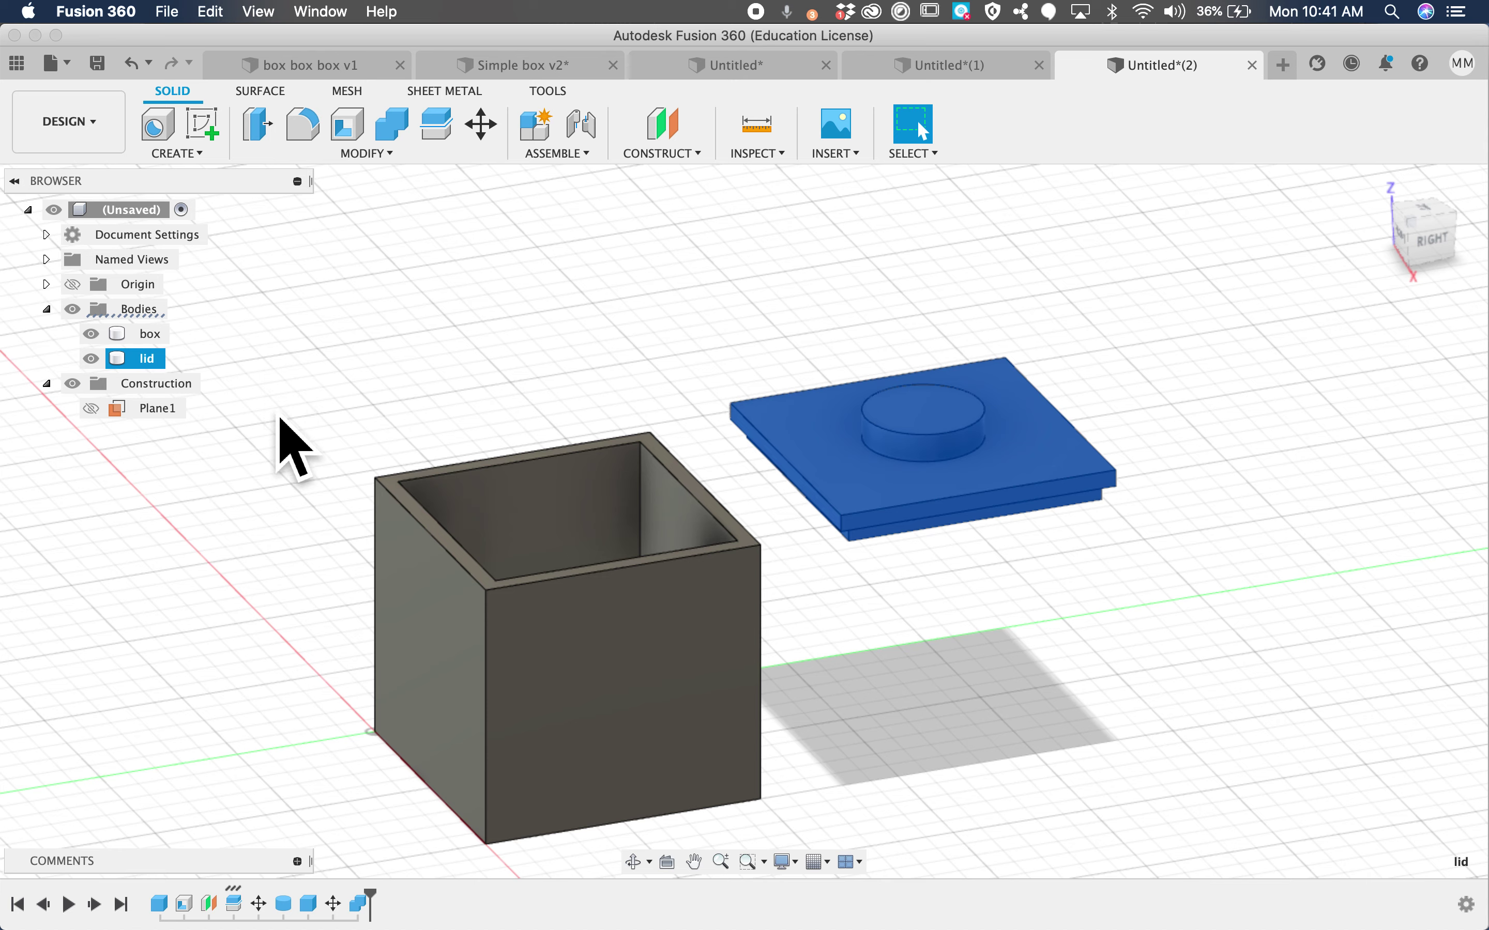
- Save the lid body as an STL mesh with the same settings to the Desktop
right_click(148, 369)
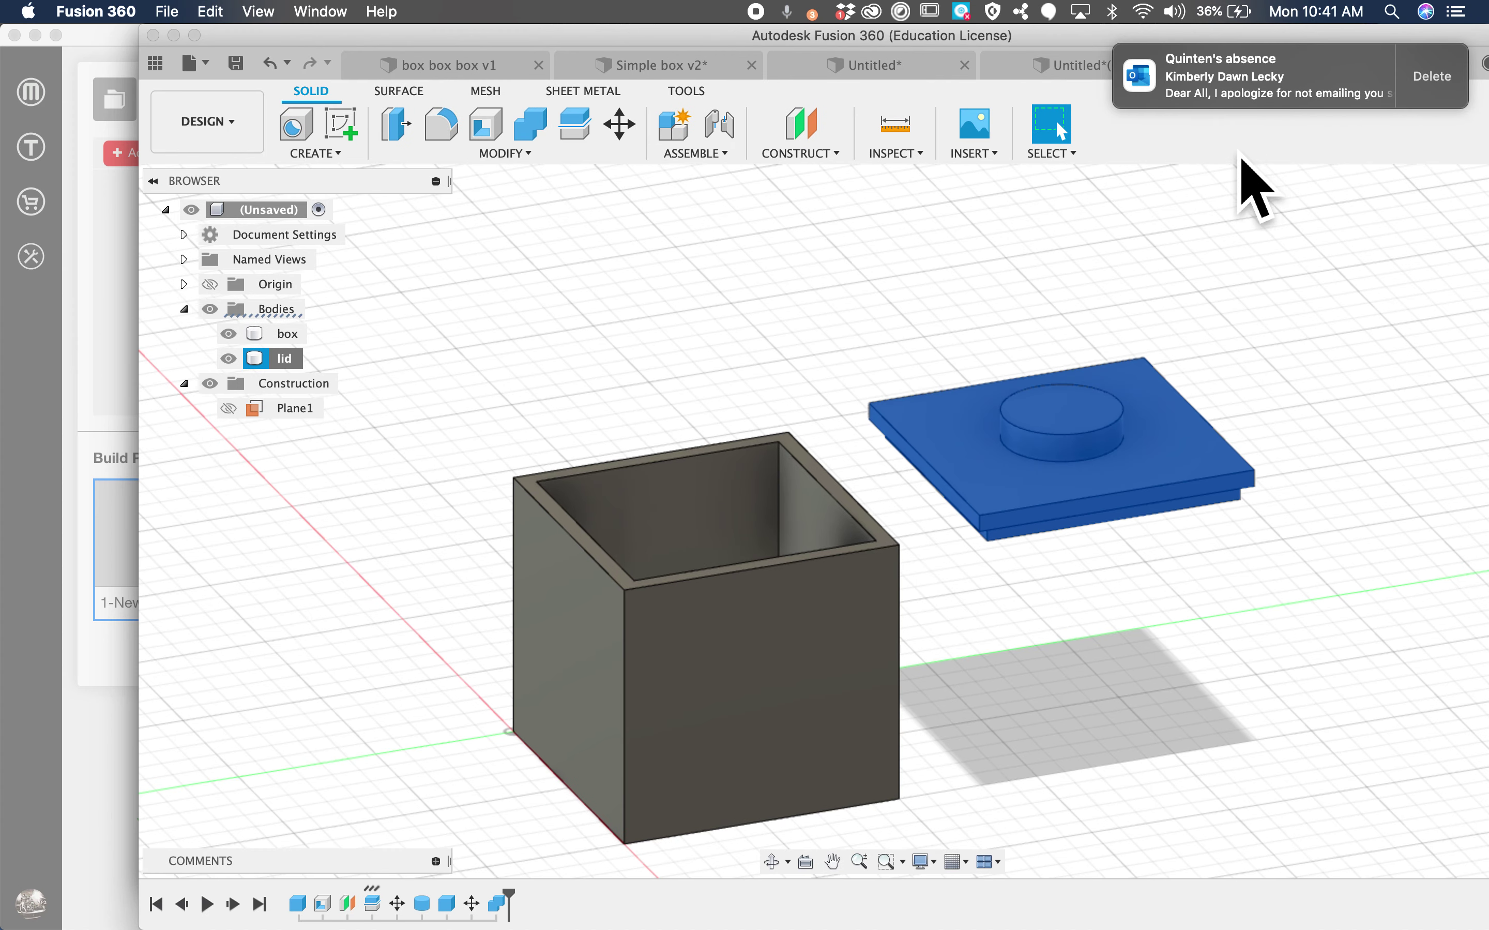
key("ctrl+Right")
key("ctrl+Left")
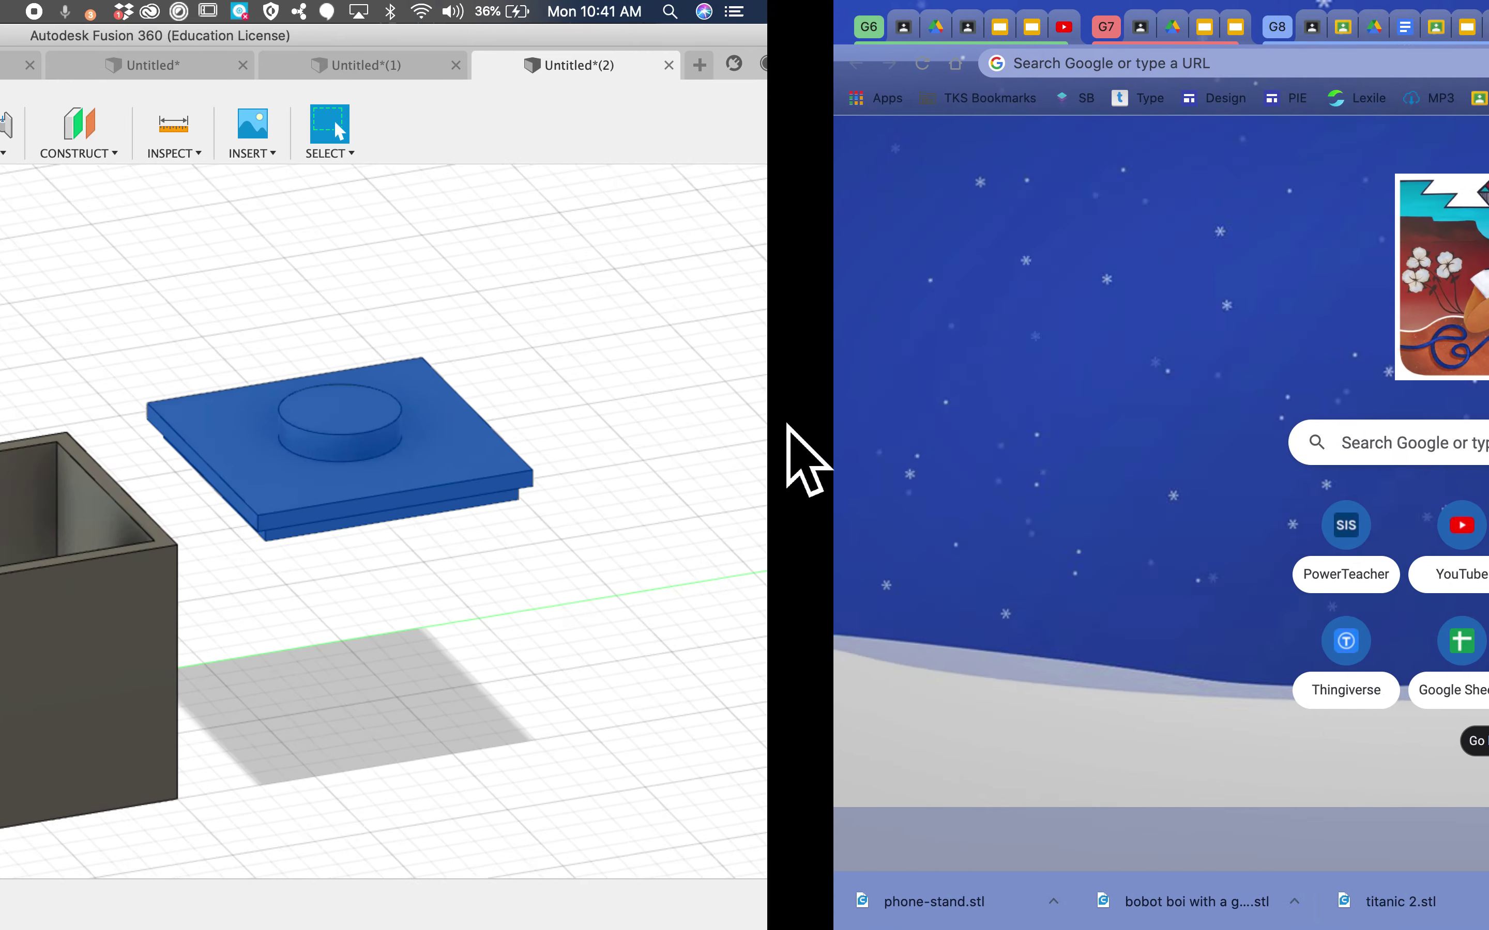
right_click(289, 361)
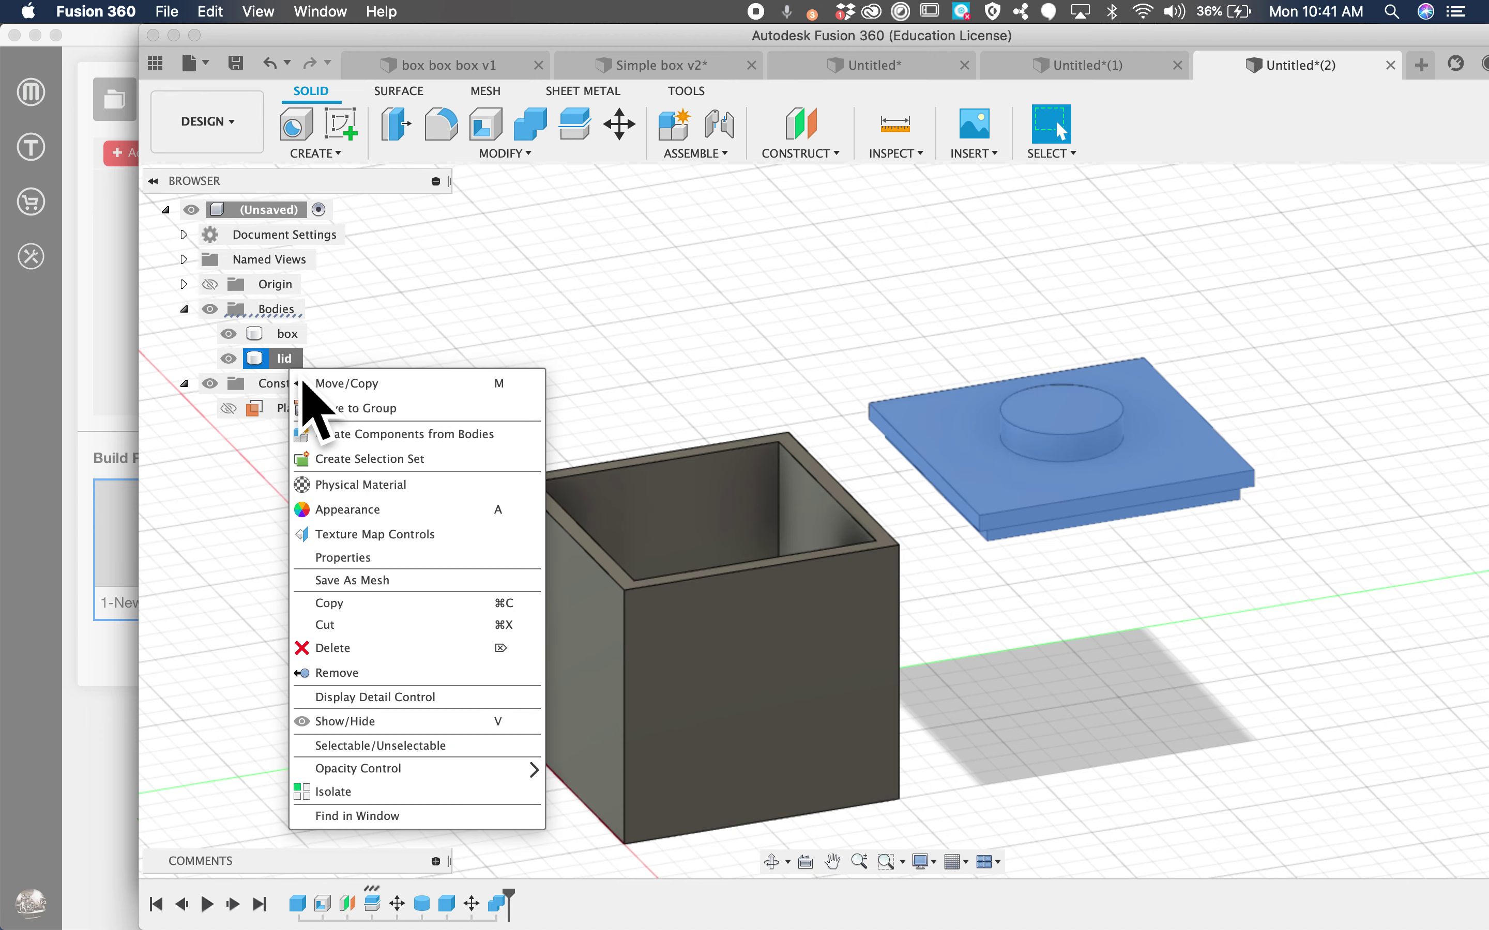
left_click(397, 581)
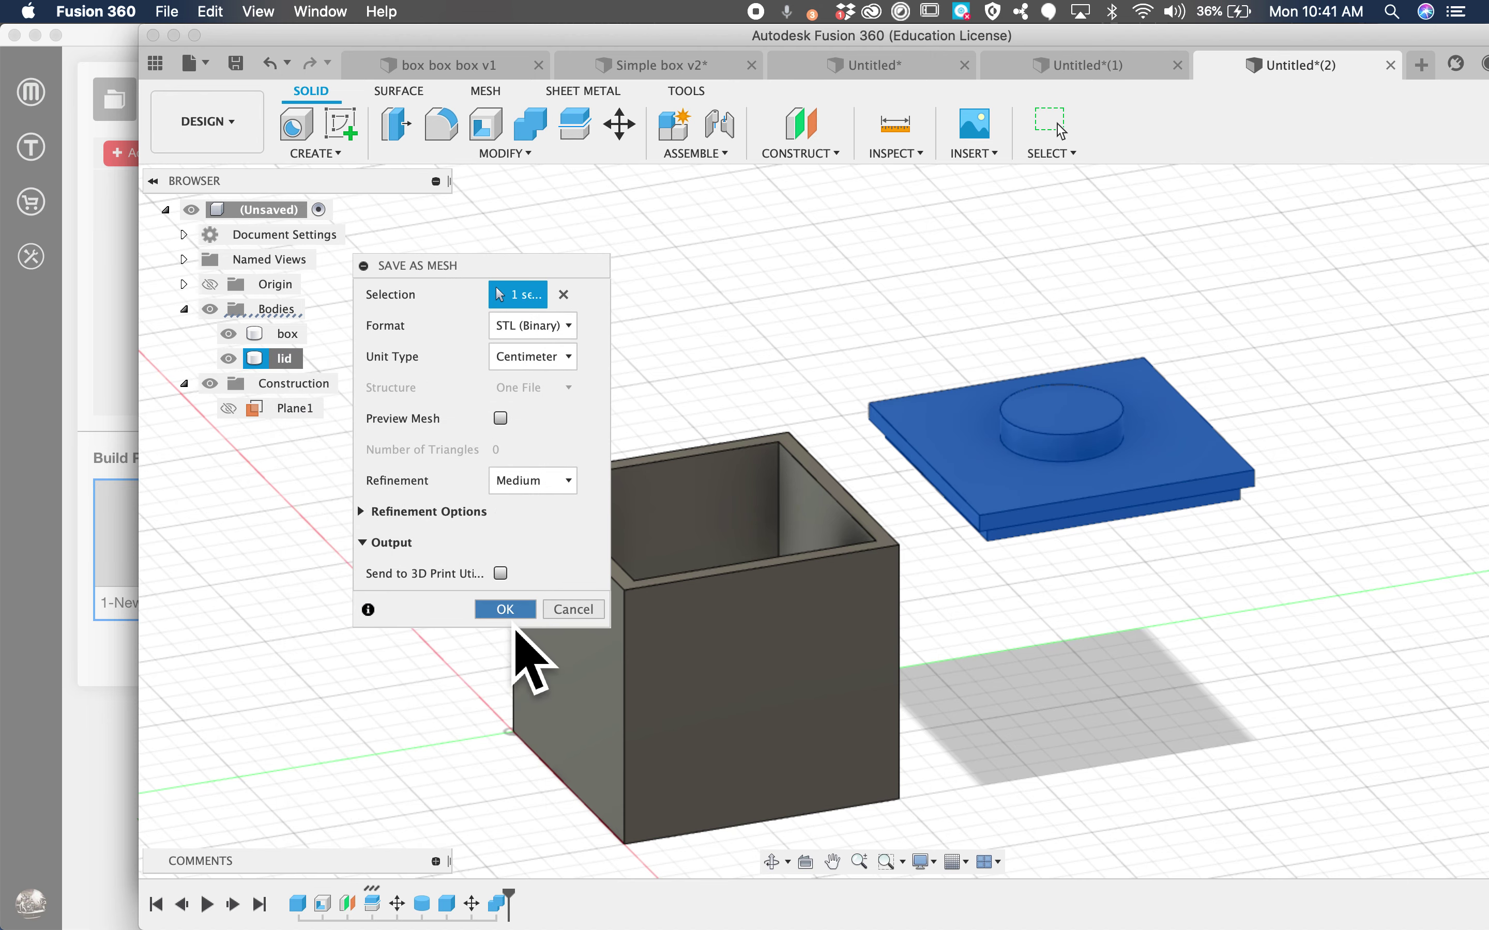
left_click(512, 611)
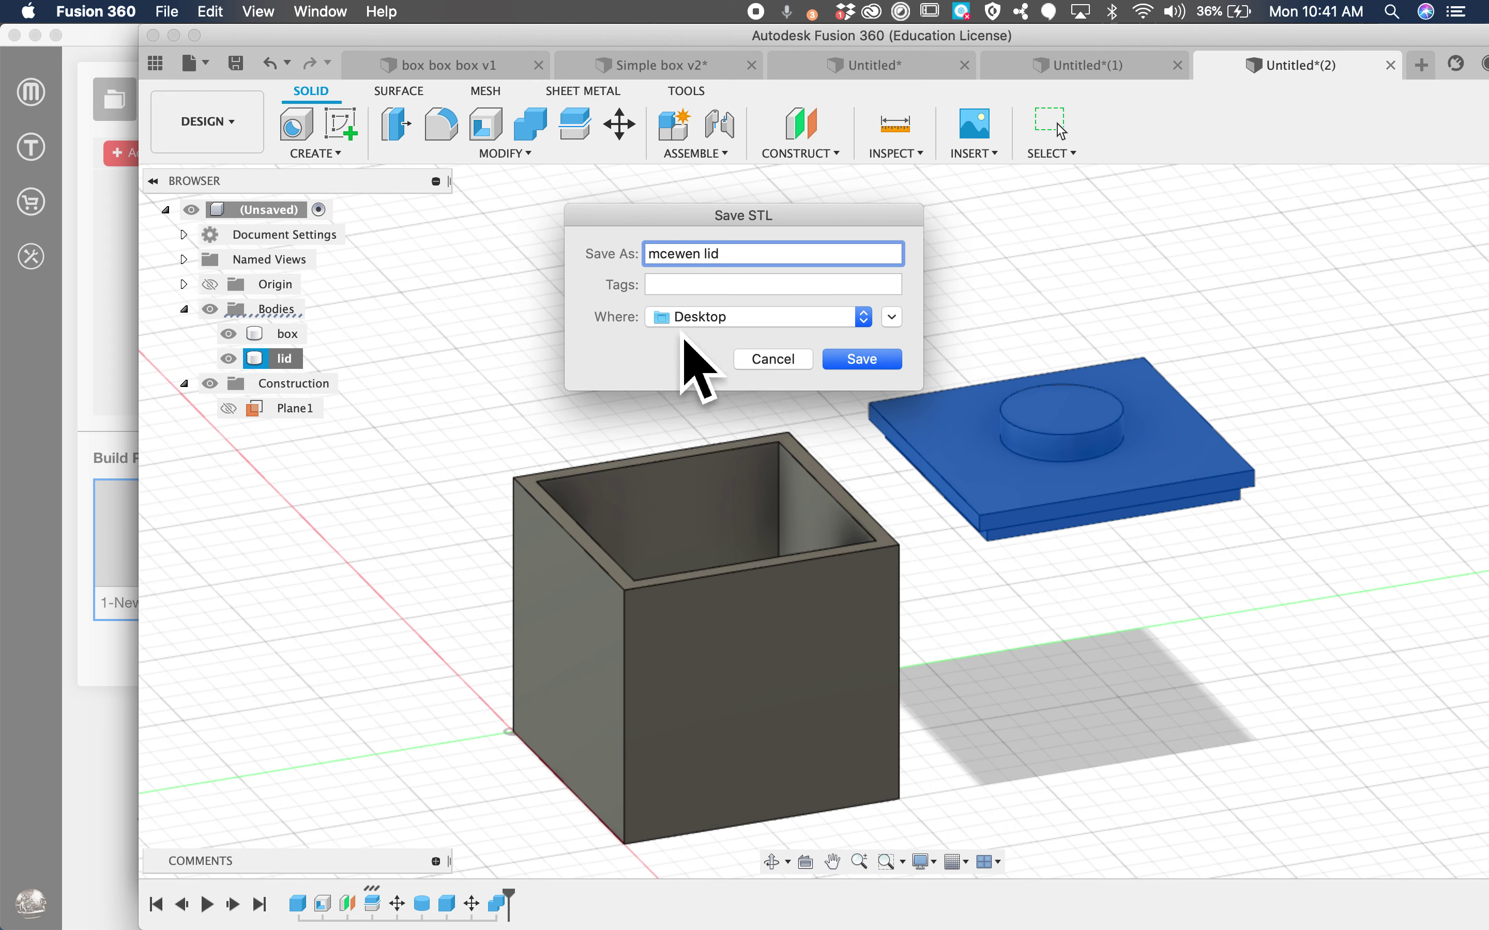
left_click(861, 362)
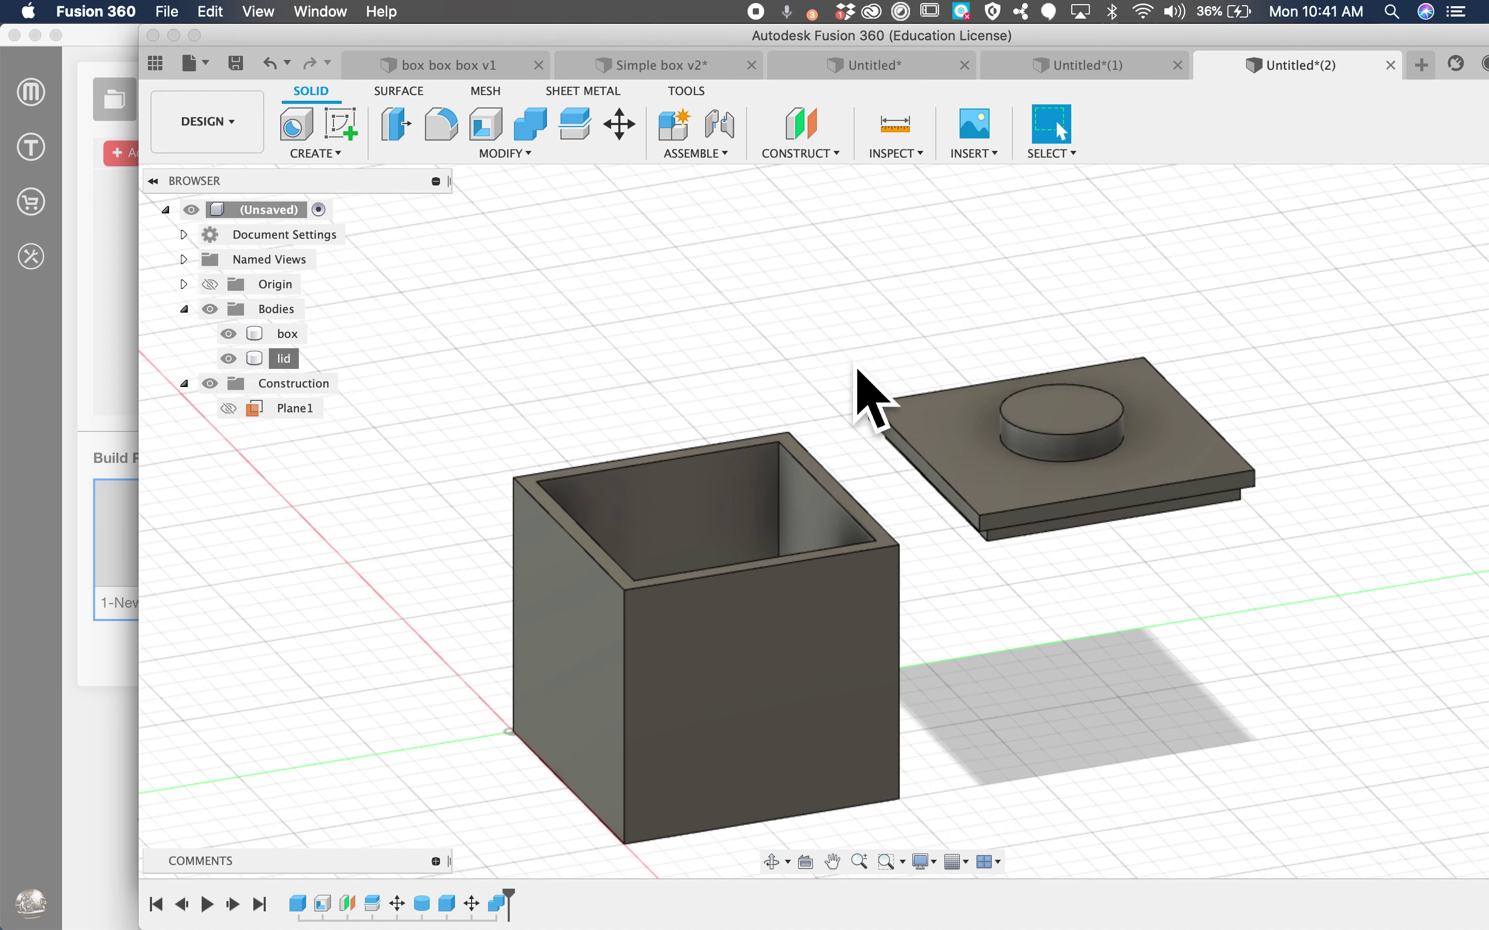